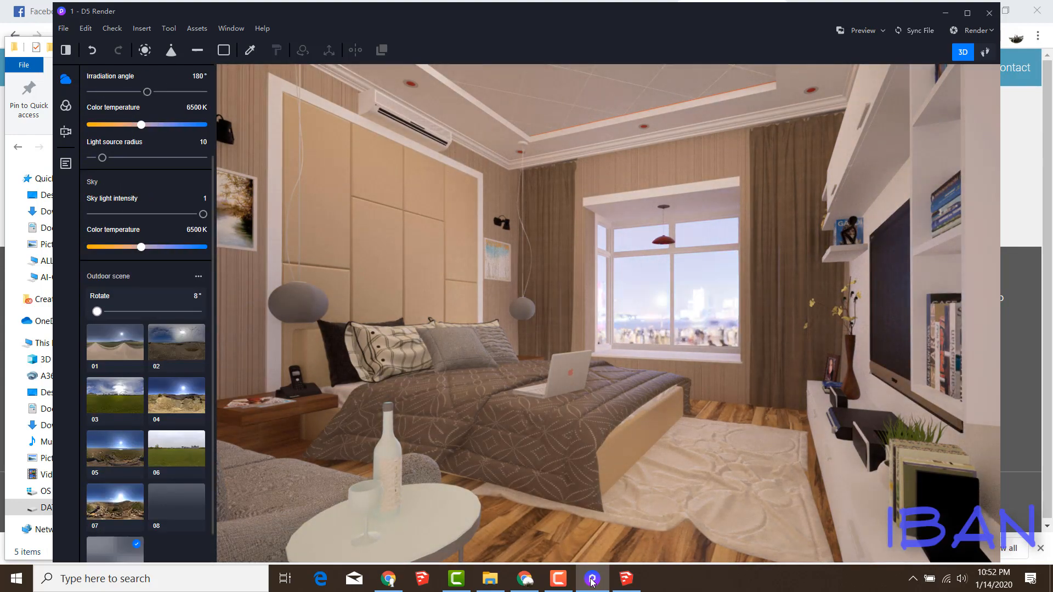
- Rotate the outdoor scene background to 33°
left_click_drag(97, 312, 103, 311)
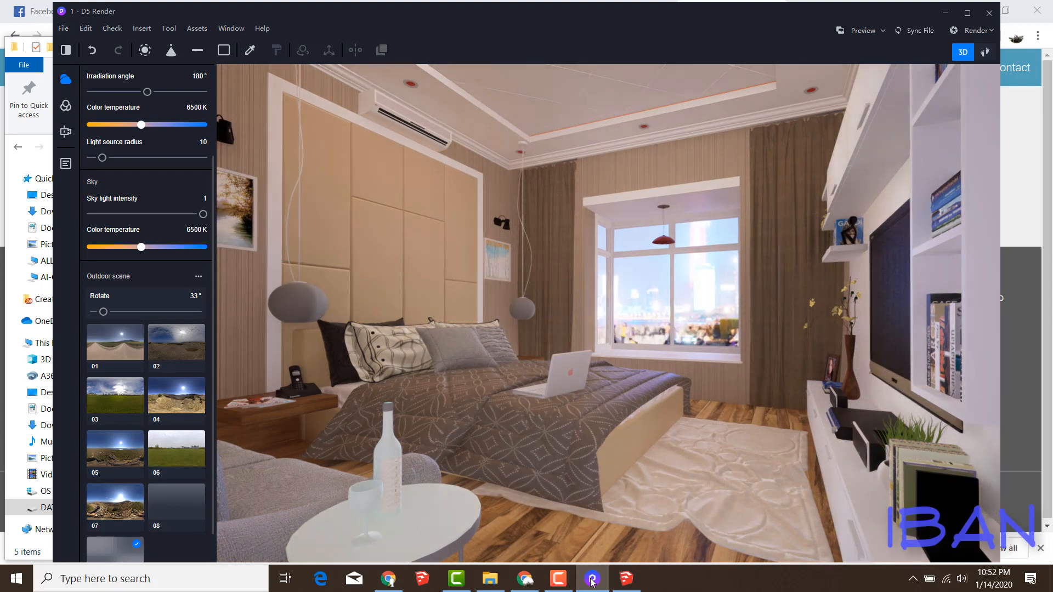
scroll(608, 313, "down", 10)
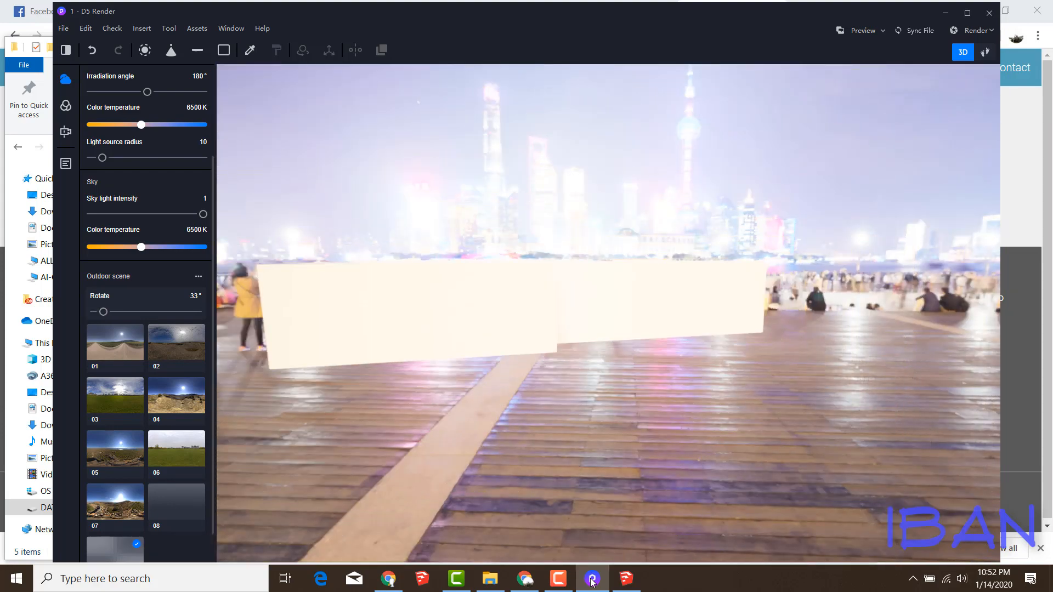
scroll(608, 313, "down", 3)
middle_click_drag(608, 313, 713, 378)
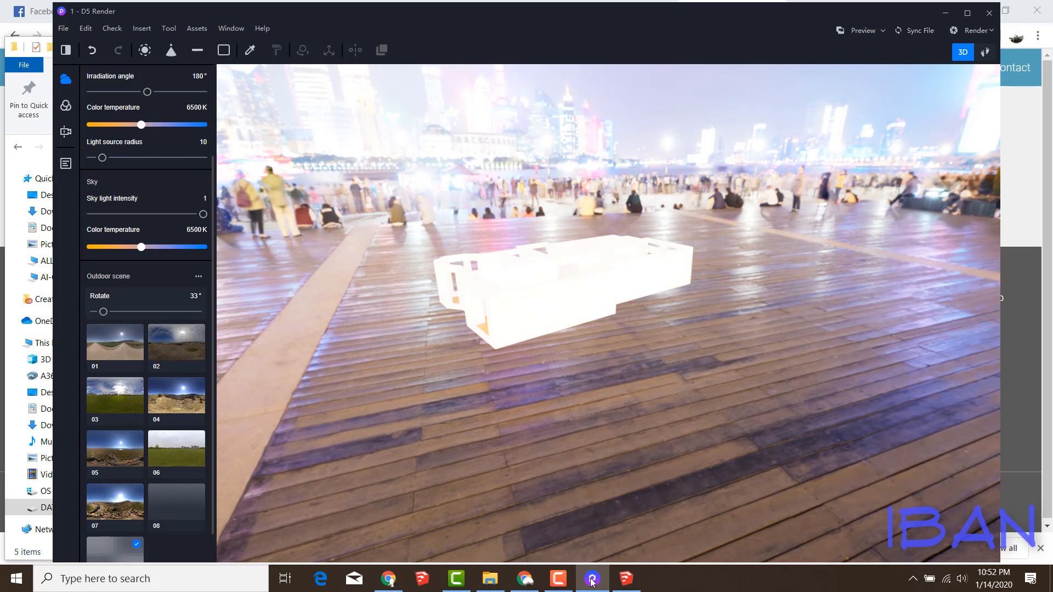
- Examine the scene list, the import option for models and the building's exterior against the outdoor background
left_click(66, 132)
left_click(65, 163)
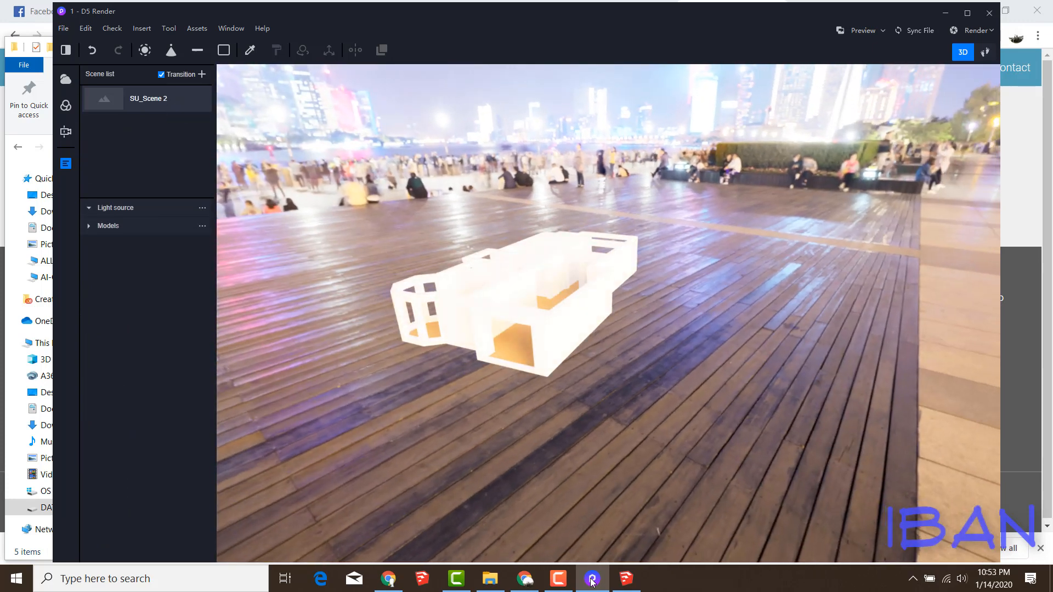
left_click(583, 275)
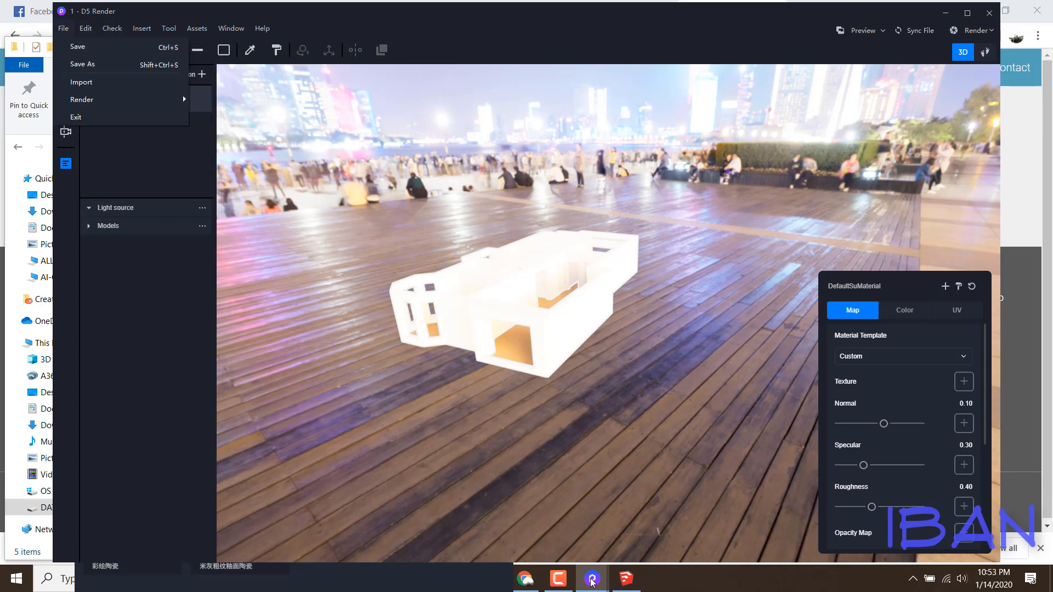
left_click(202, 226)
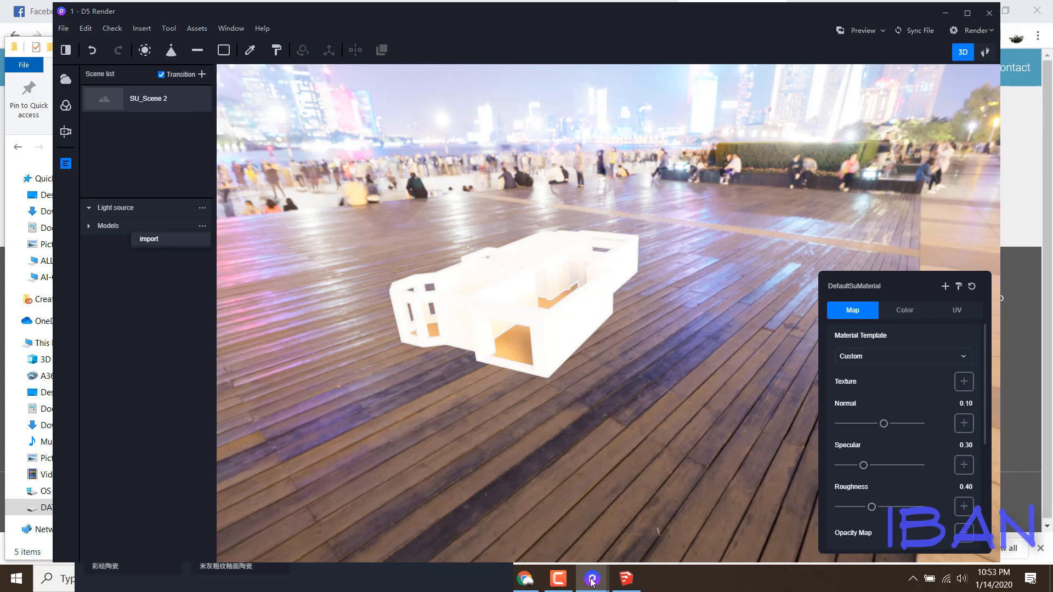
left_click(153, 238)
left_click(533, 309)
scroll(533, 309, "down", 3)
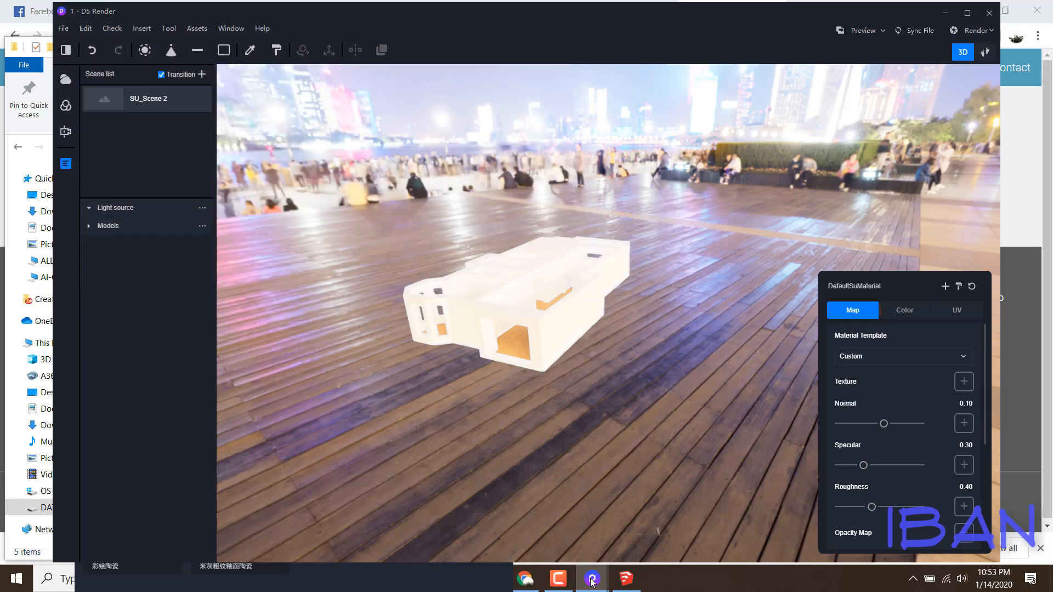
scroll(533, 309, "up", 10)
scroll(608, 313, "down", 6)
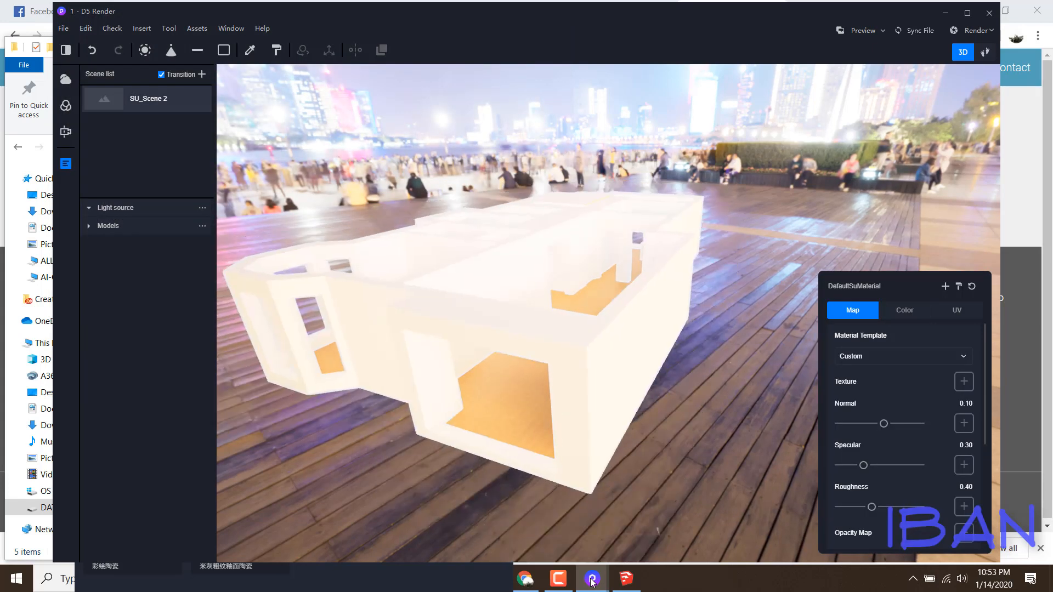
- Return to the SU_Scene 2 camera view and lower the sky light intensity to 0.08
left_click(148, 99)
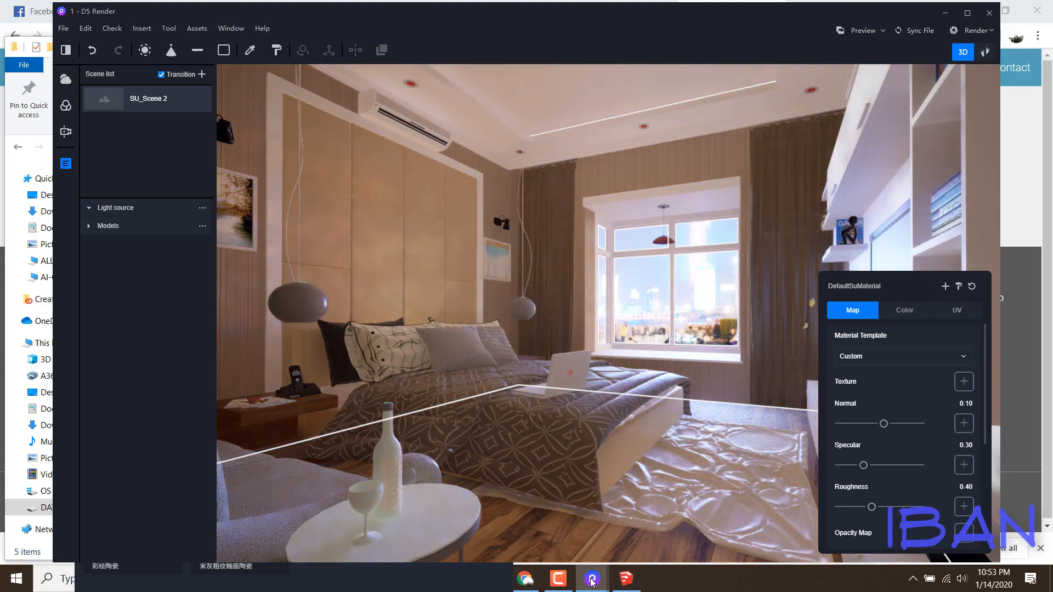
left_click(65, 79)
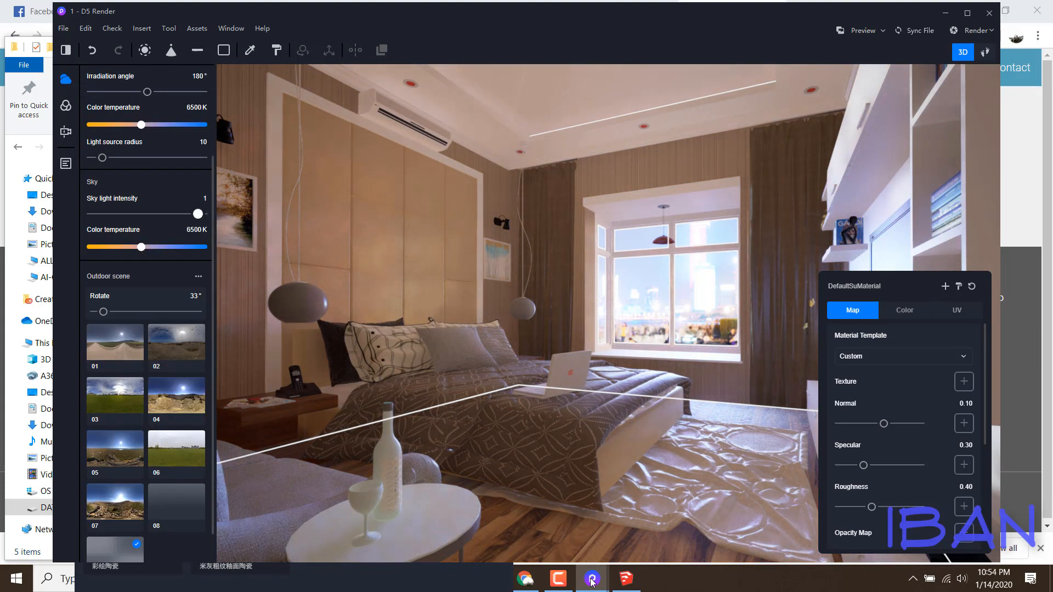
left_click_drag(198, 214, 104, 214)
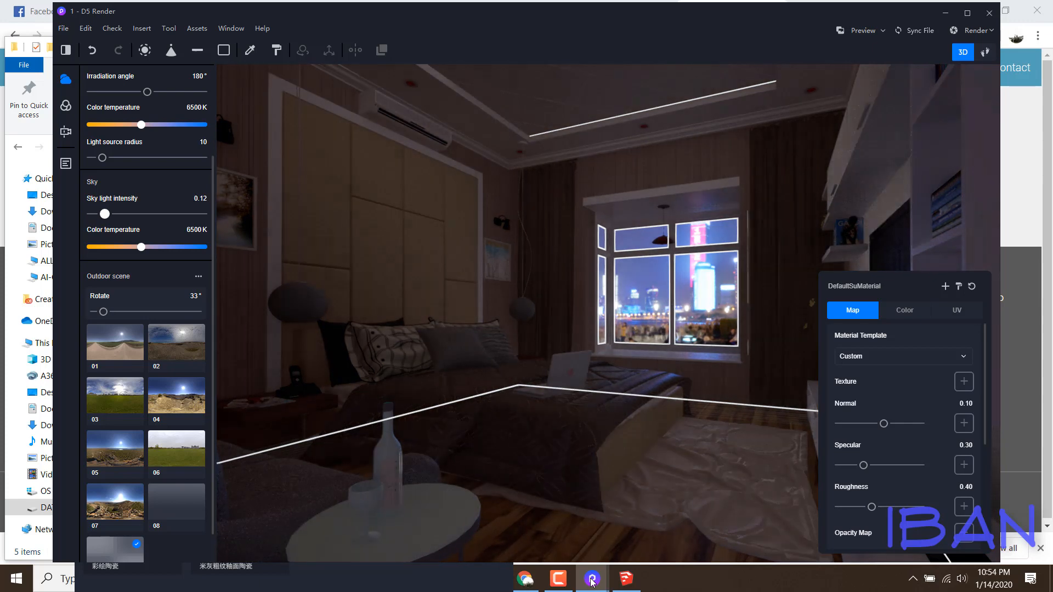
left_click(558, 578)
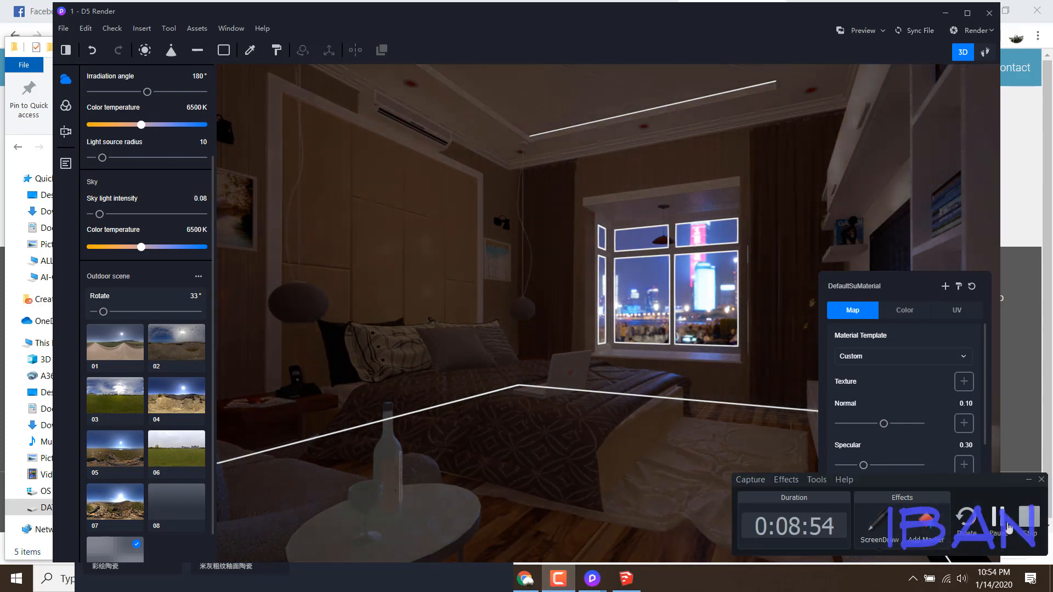
left_click(1008, 527)
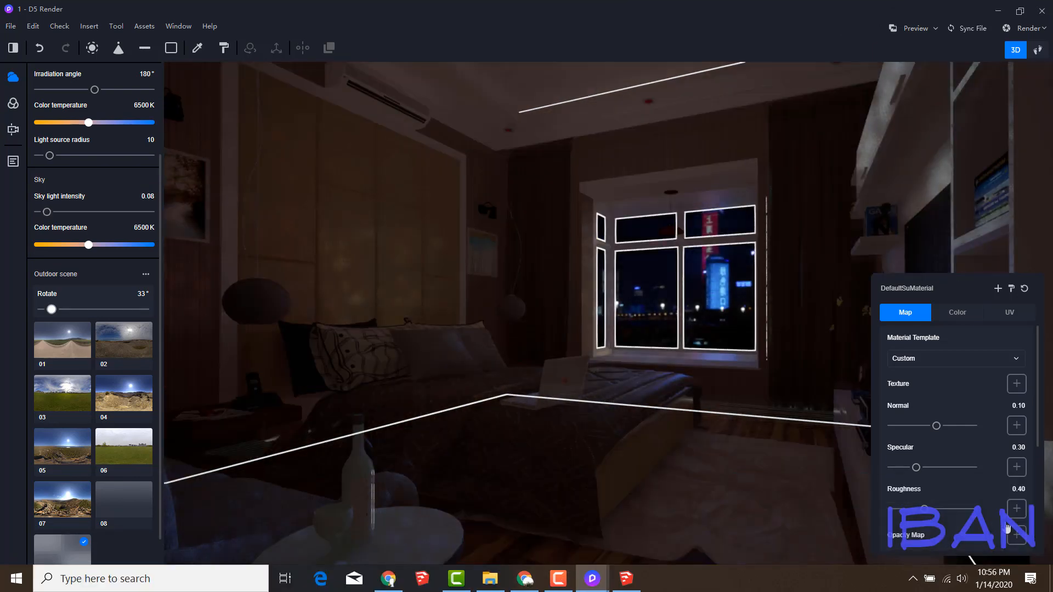
- Rotate the outdoor scene to 302° and set the sky color temperature to 6600 K
left_click_drag(51, 310, 127, 309)
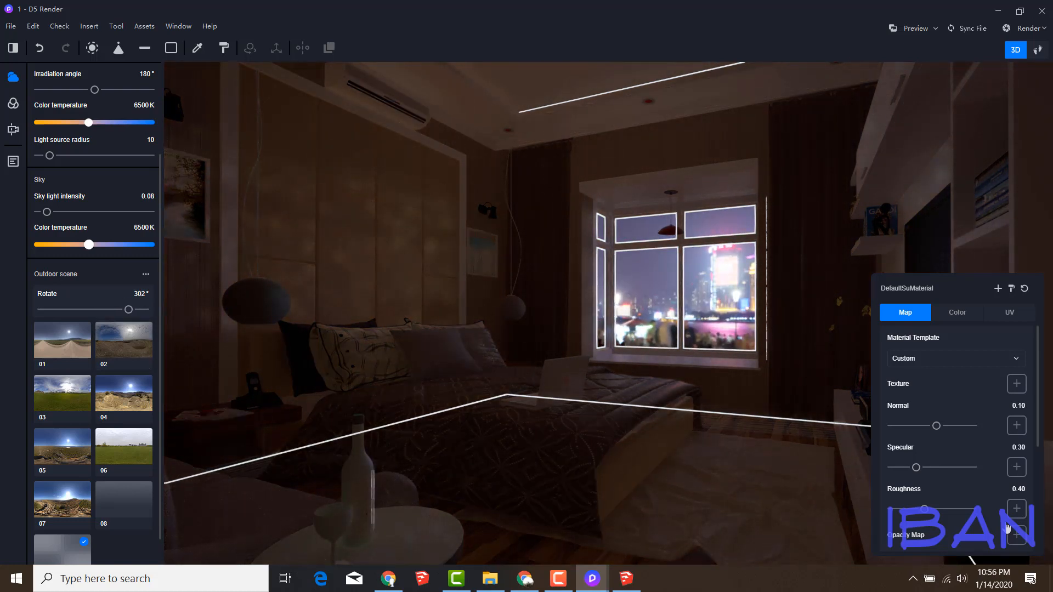
left_click_drag(88, 244, 68, 245)
- Pick the material of the bedside pendant lamp globes and set its light intensity to 0.1
left_click(197, 49)
left_click(264, 299)
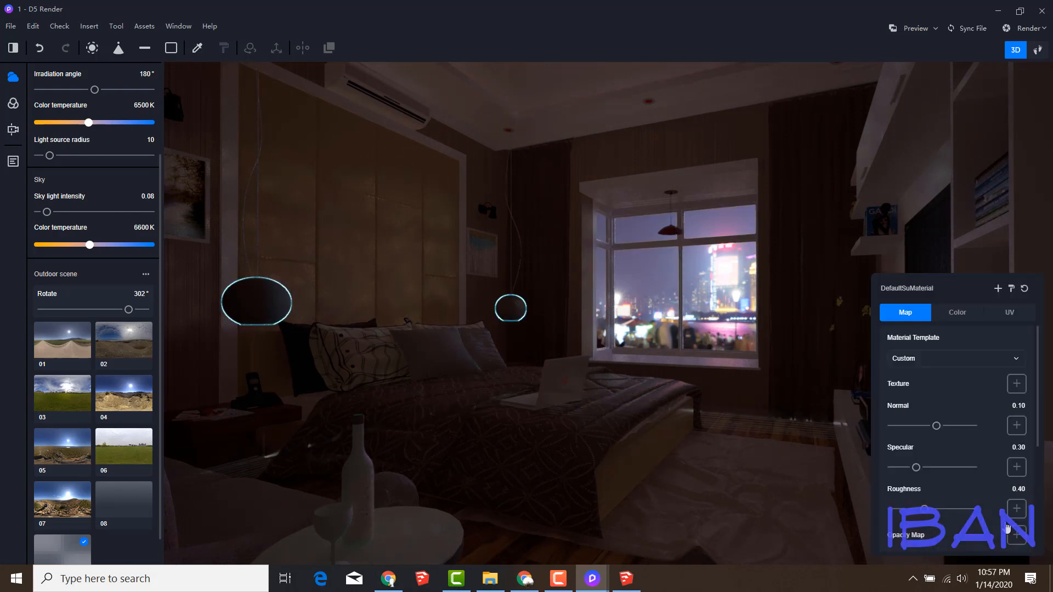
scroll(1008, 528, "down", 3)
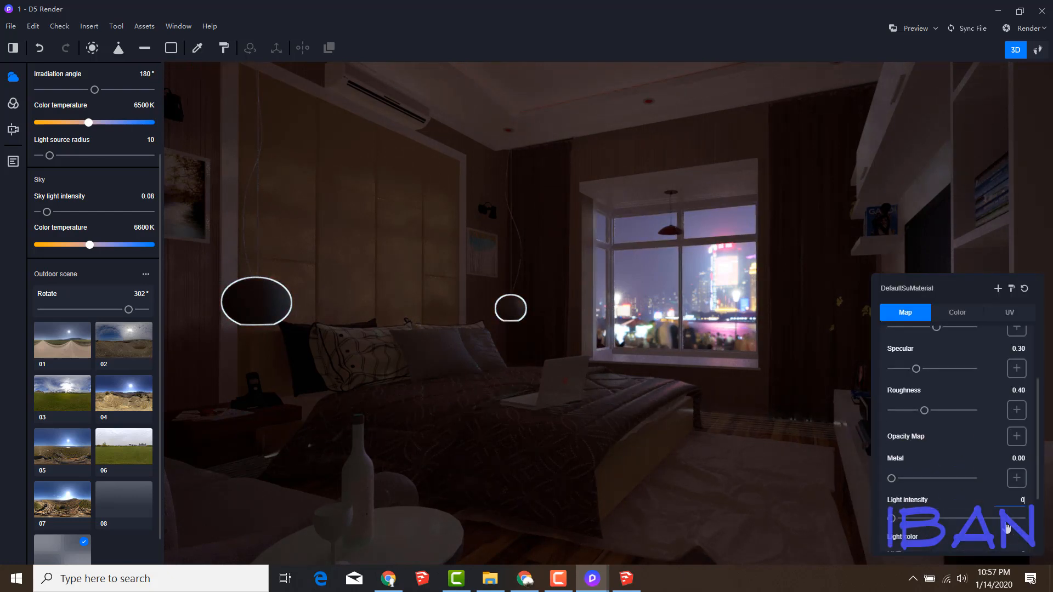
type(".1")
scroll(1007, 528, "down", 3)
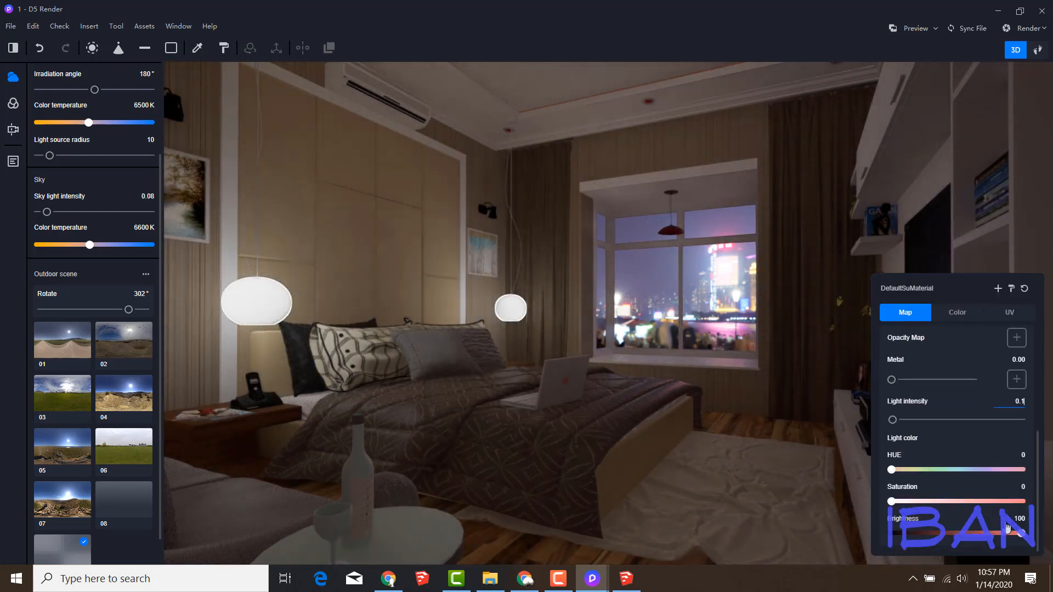
key("Tab")
- Color the pendant lamp material warm orange with hue 28, saturation 100 and value 100
left_click_drag(901, 395, 1021, 396)
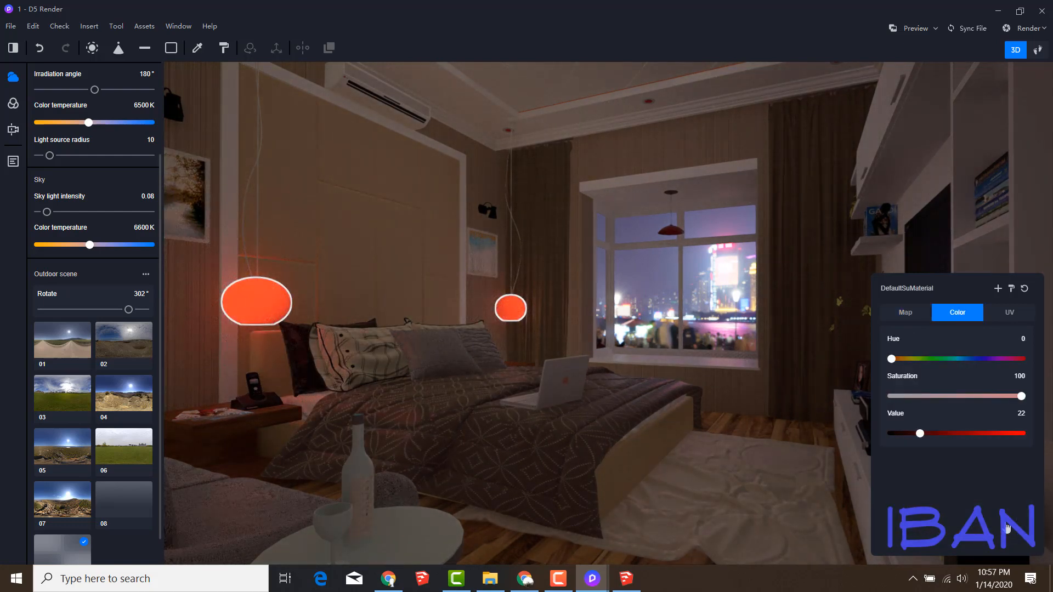
left_click_drag(891, 359, 908, 358)
left_click_drag(919, 433, 1021, 433)
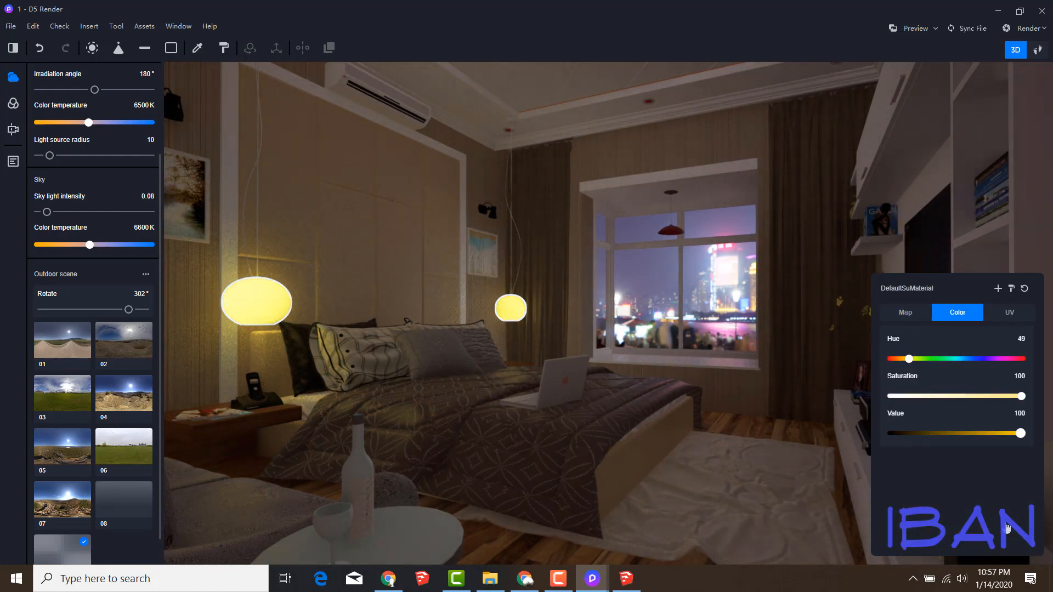
left_click_drag(909, 359, 902, 358)
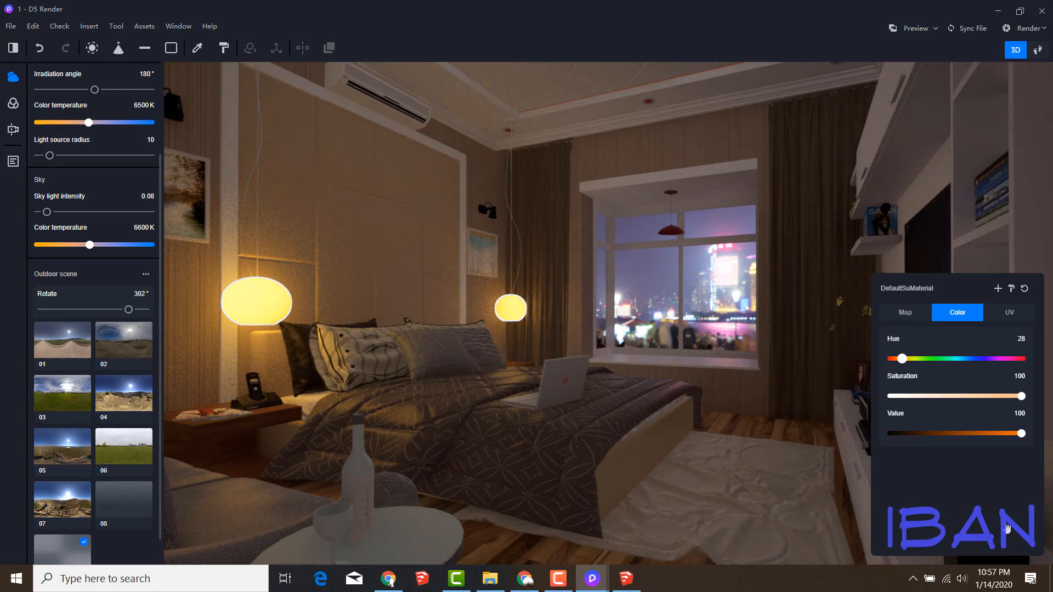
key("Escape")
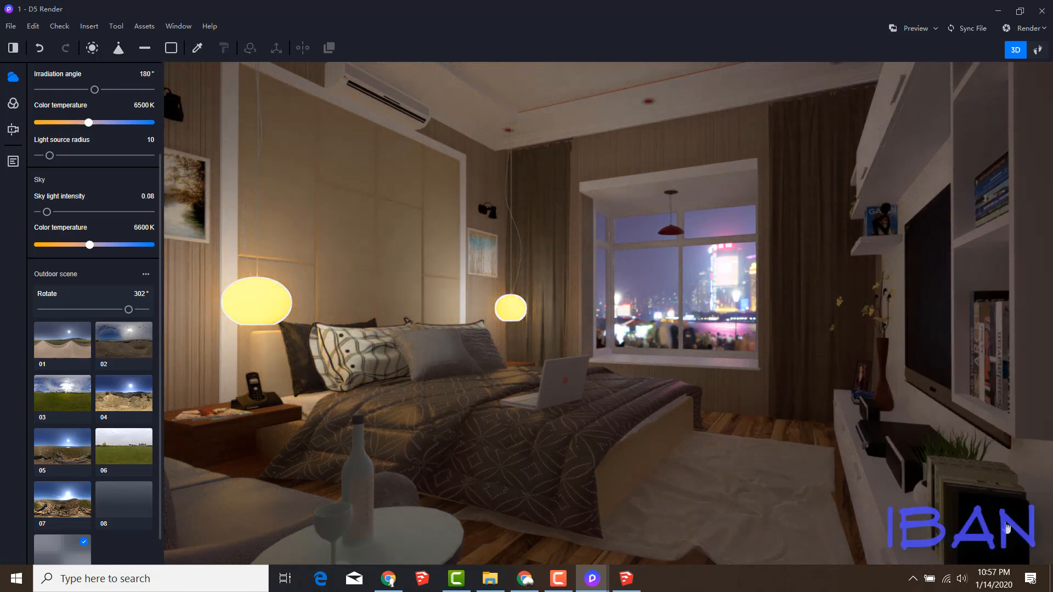
- Select the spotlight of the wall lamp above the landscape painting beside the bed
scroll(329, 153, "up", 10)
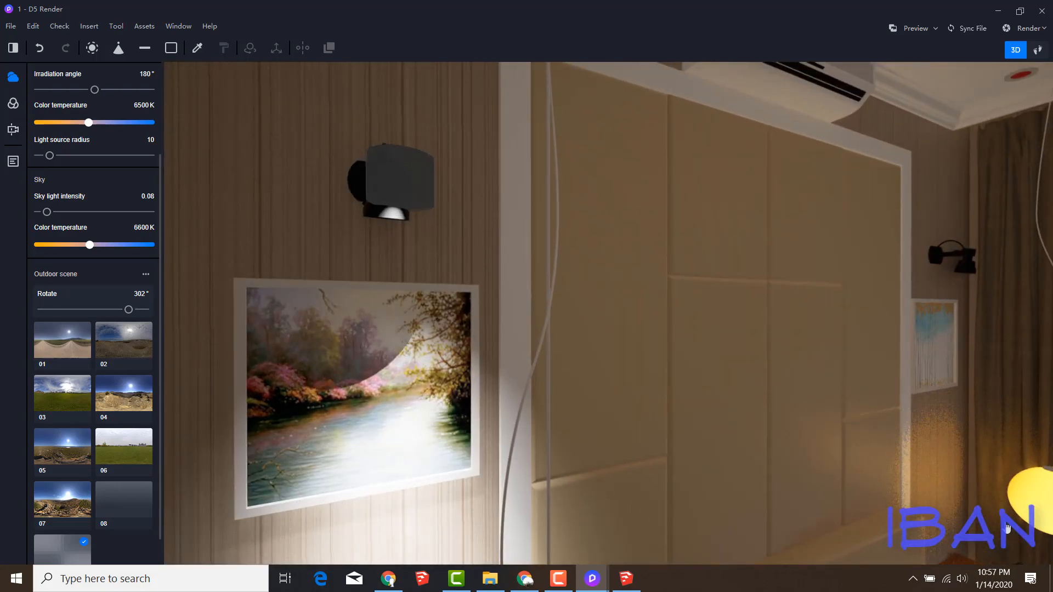
right_click_drag(1006, 527, 1007, 527)
key("s")
key("s")
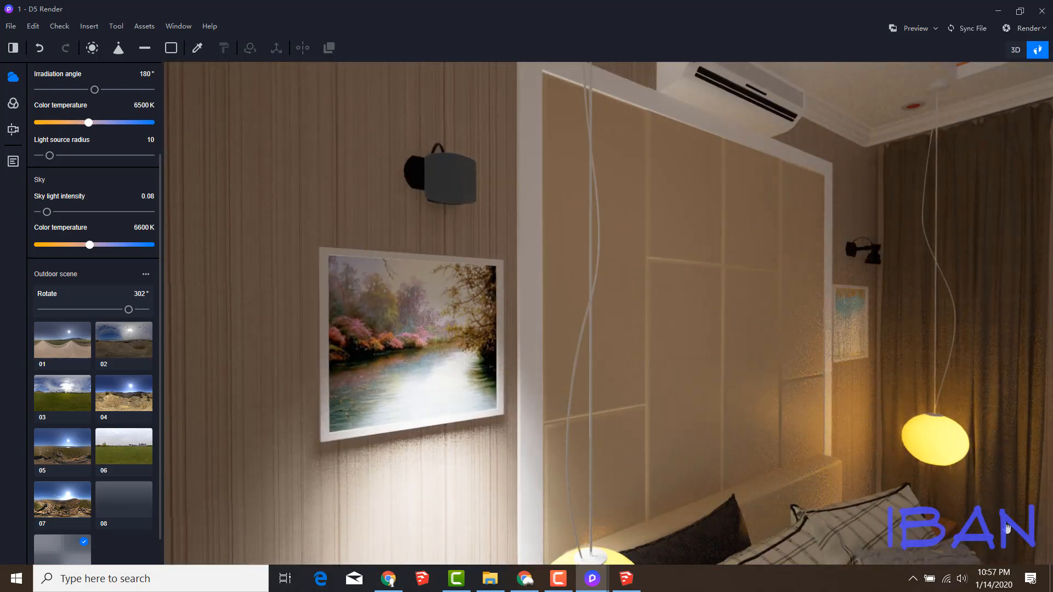
key("s")
right_click_drag(1006, 528, 981, 519)
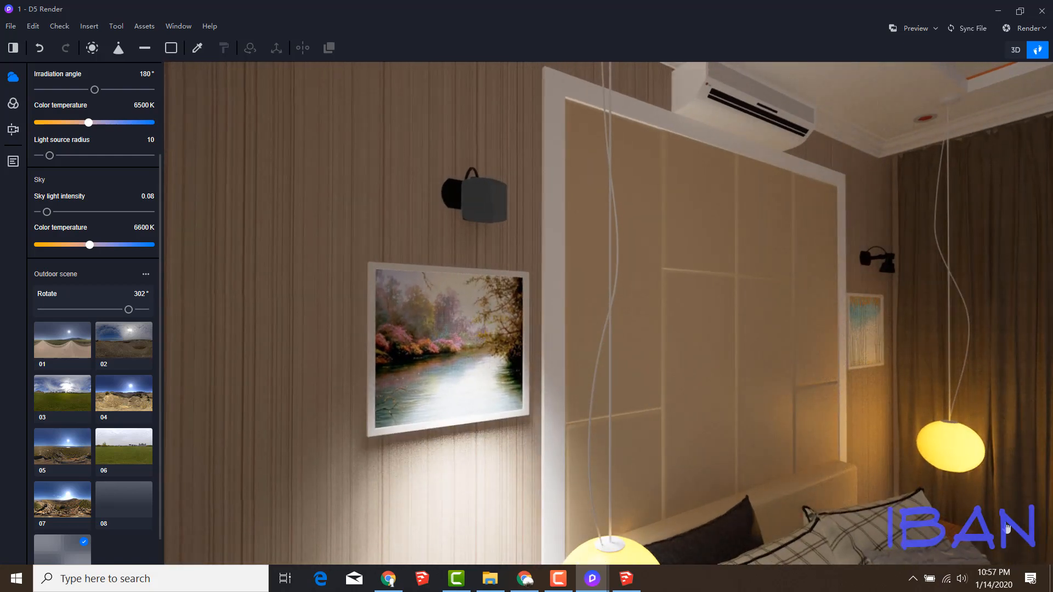
key("s")
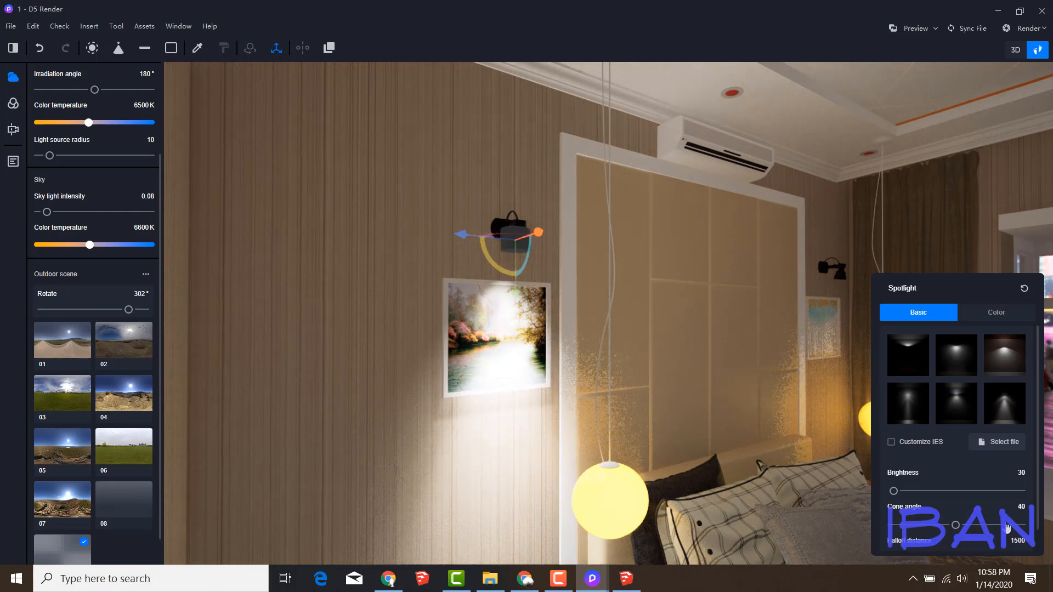
scroll(1007, 528, "down", 1)
scroll(1007, 528, "up", 1)
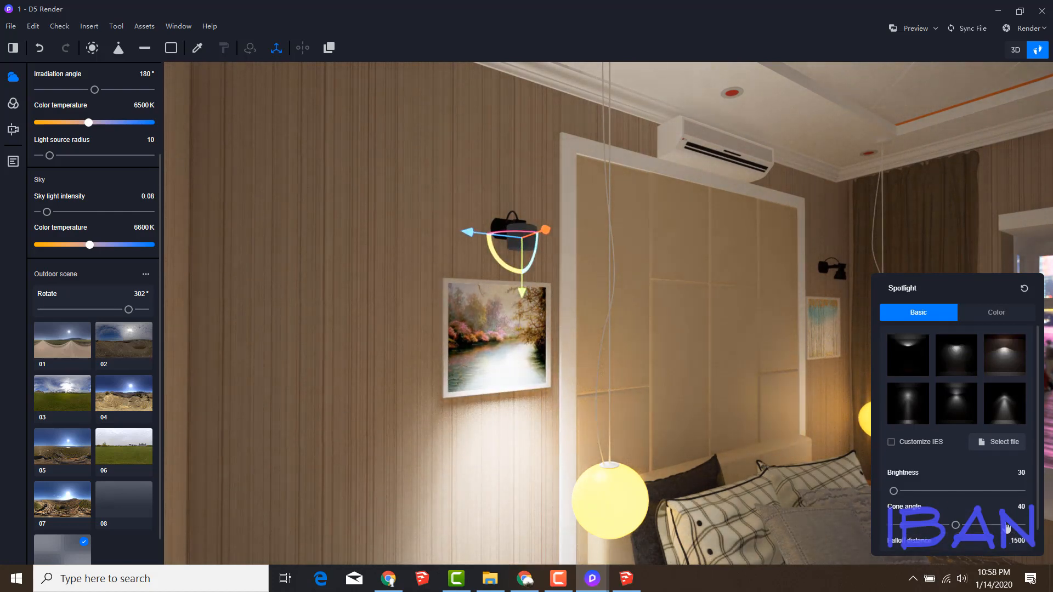
- Try another preset light profile on the wall lamp's spotlight and set its color temperature to 3000 K
left_click(956, 404)
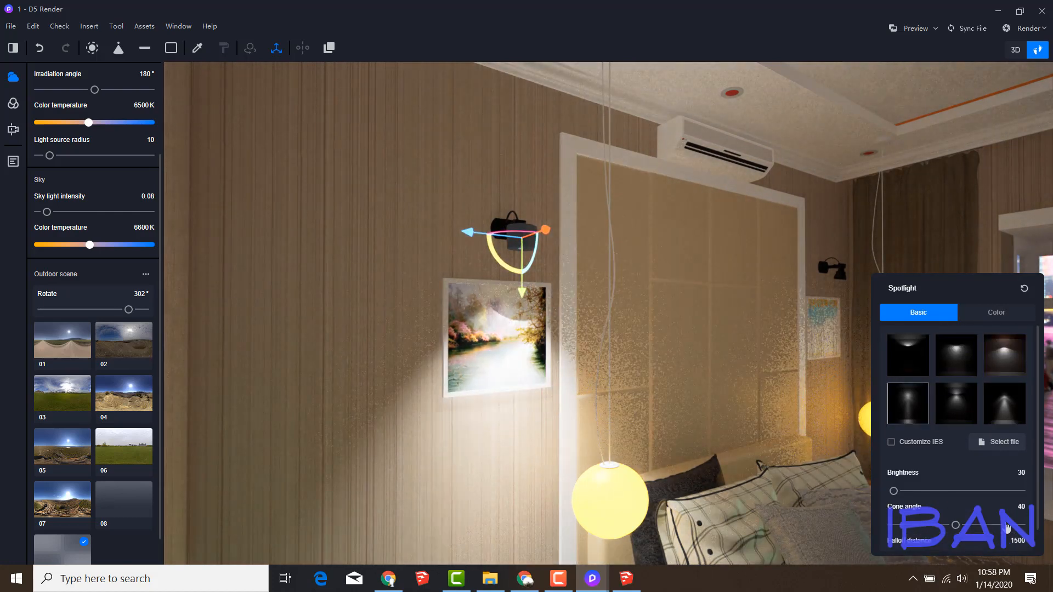
left_click(996, 313)
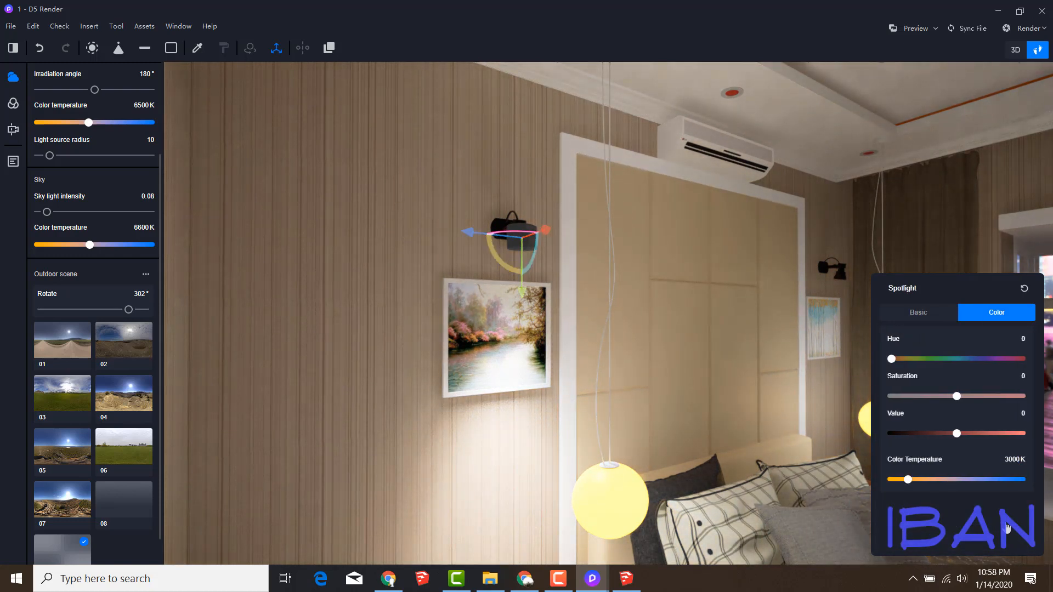
key("a")
key("s")
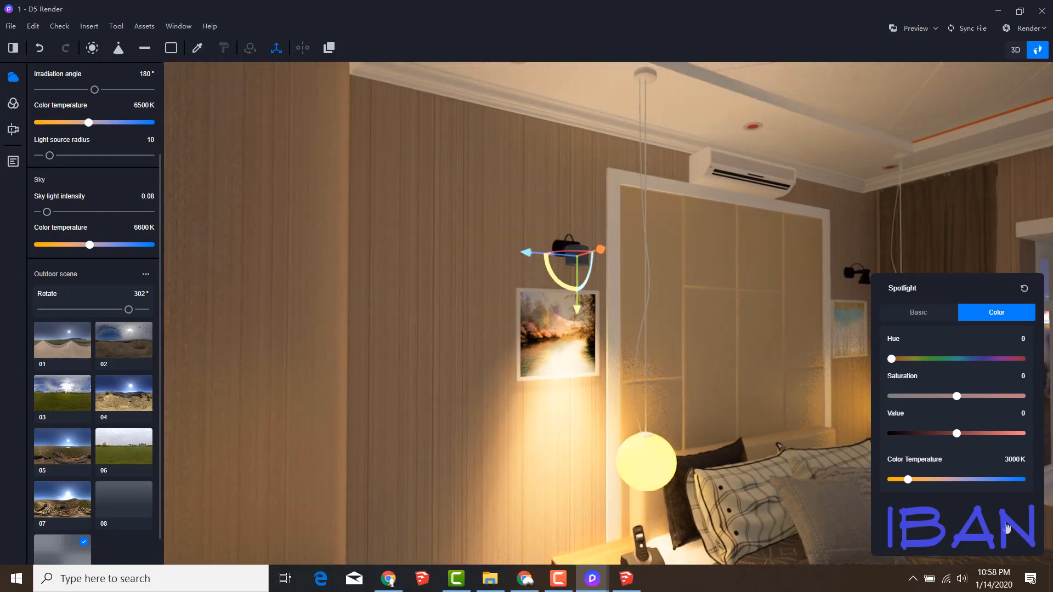
key("a")
key("w")
key("d")
key("s")
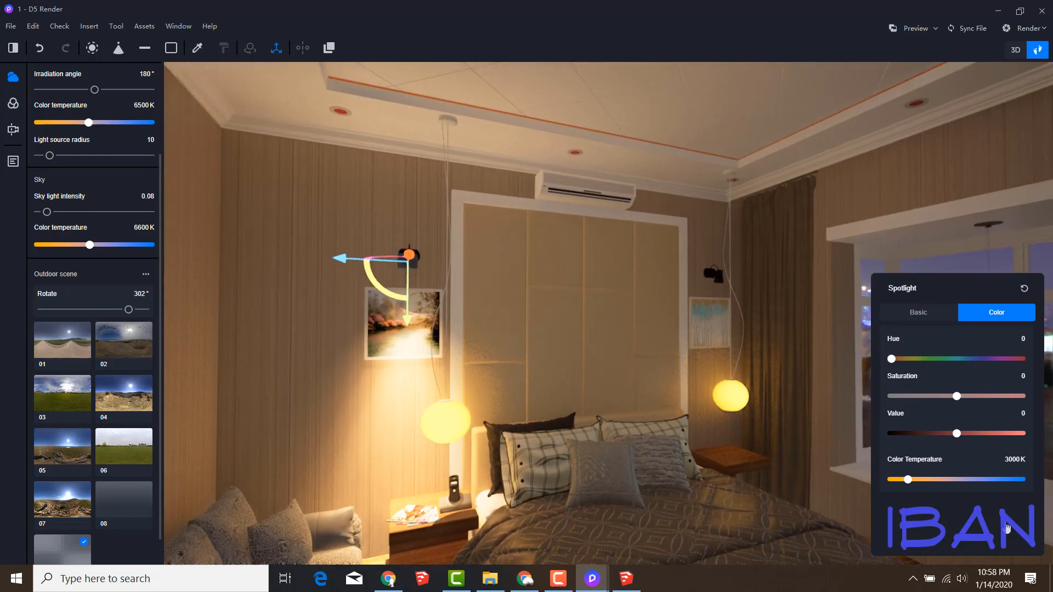
- Apply the sixth preset light profile to the wall lamp's spotlight, with cone angle 26 and falloff distance 225
key("q")
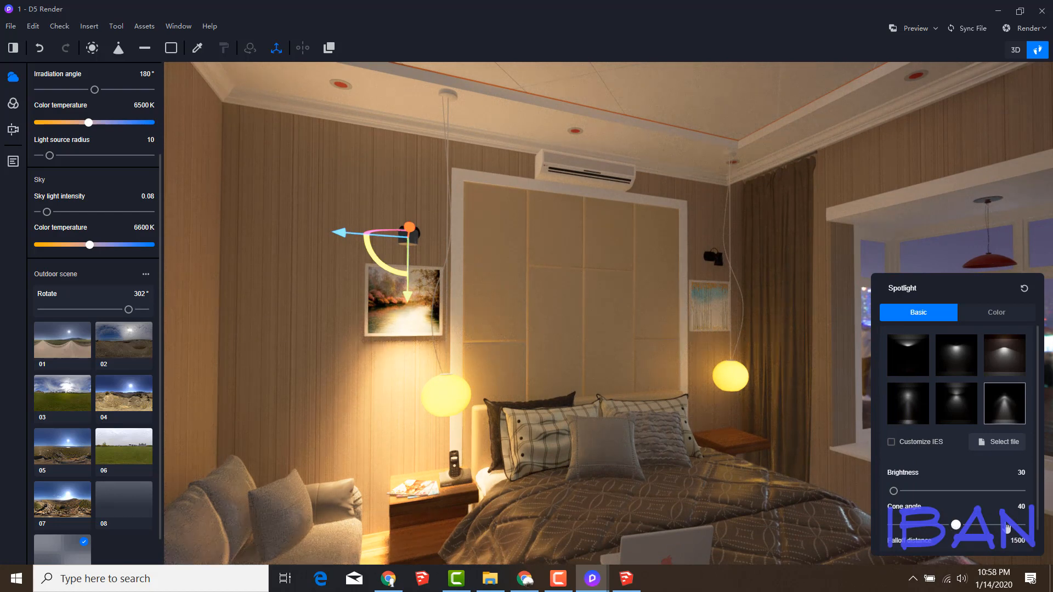
scroll(1007, 528, "down", 4)
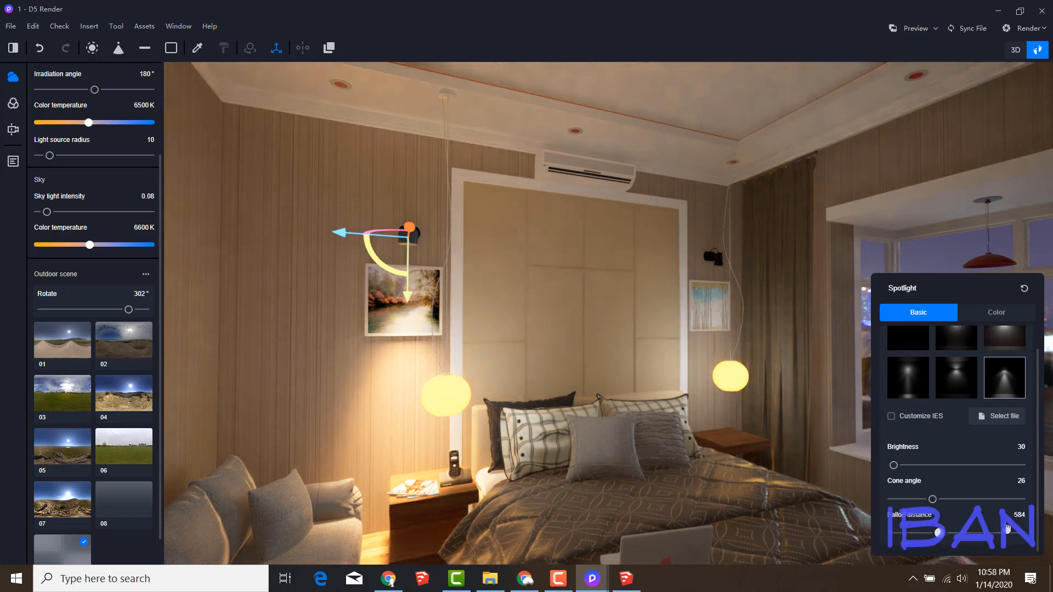
scroll(1007, 528, "down", 3)
scroll(1007, 528, "up", 4)
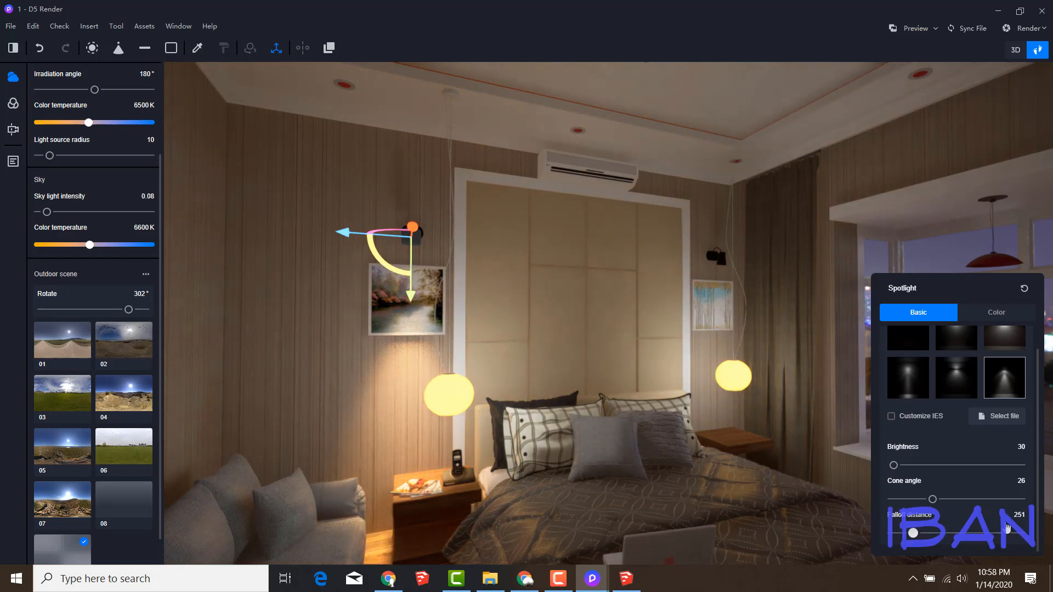
scroll(1008, 528, "down", 1)
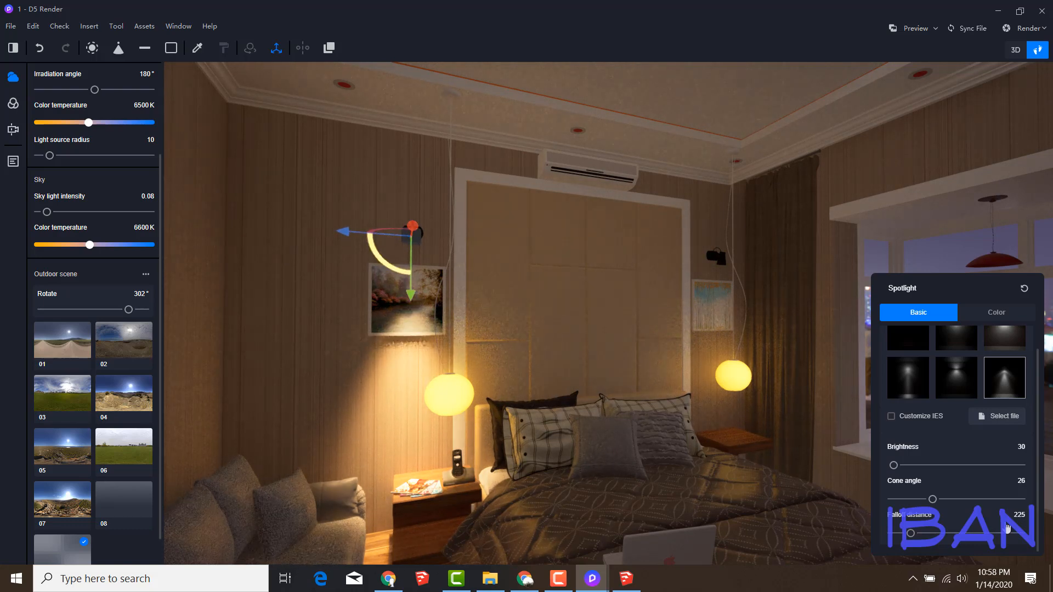
key("w")
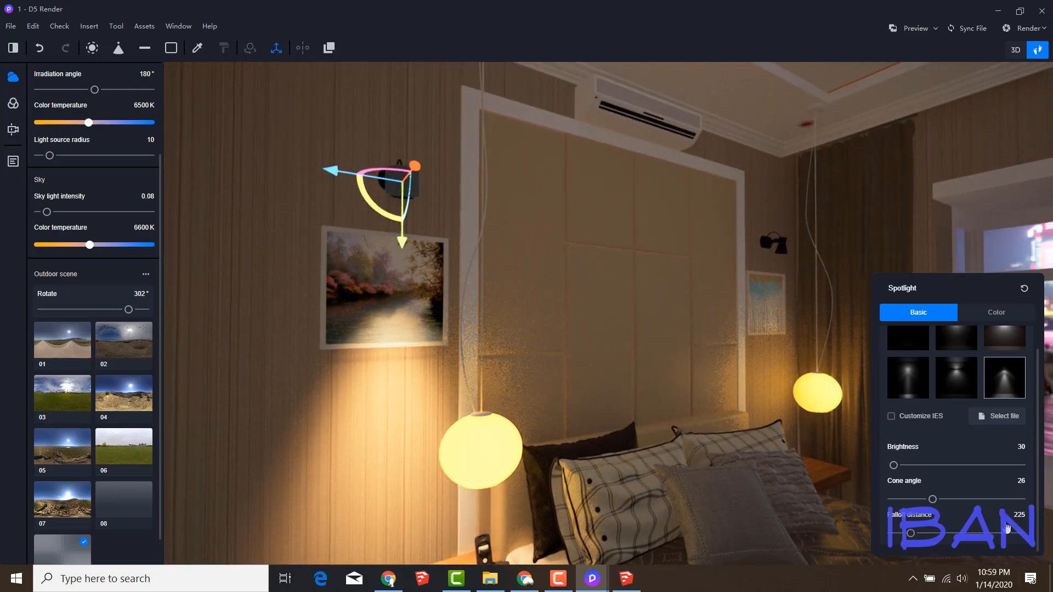
- Narrow the wall lamp spotlight's cone angle to 16 and copy the spotlight to the wall lamp on the other side of the bed
left_click_drag(409, 195, 404, 220)
right_click_drag(404, 219, 417, 285)
left_click_drag(932, 499, 915, 499)
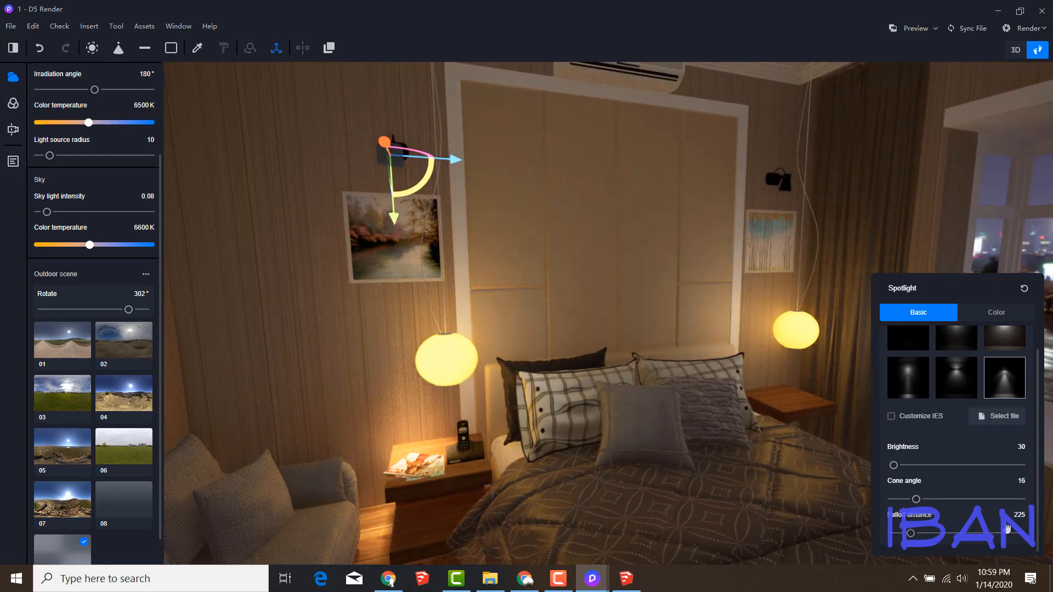
right_click_drag(548, 307, 510, 282)
left_click_drag(495, 187, 897, 200, "shift")
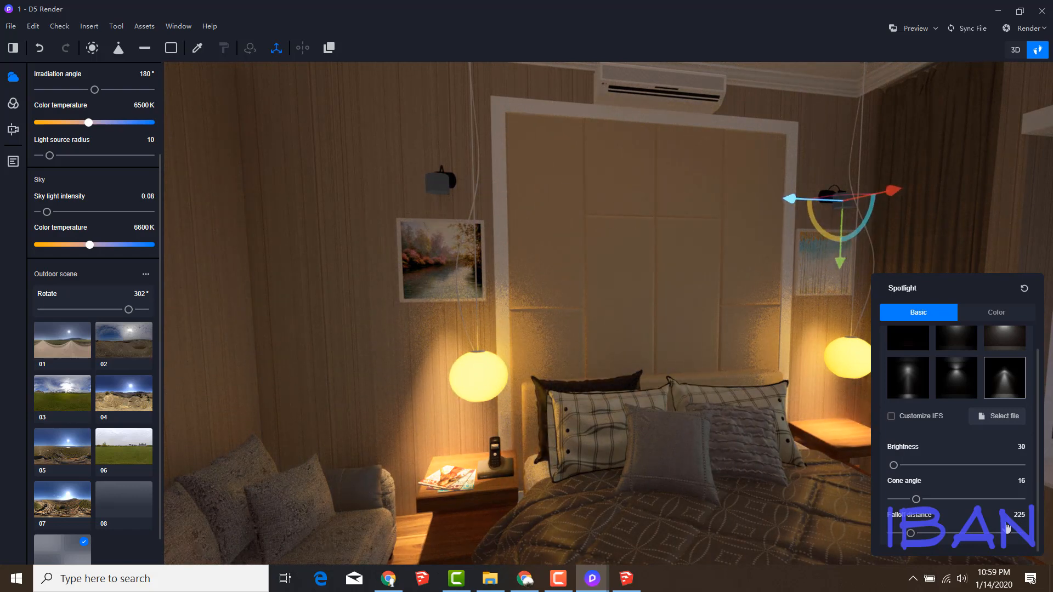
- Pick the red inner material of the ceiling downlights and set its light intensity to 0.1
right_click_drag(795, 264, 977, 220)
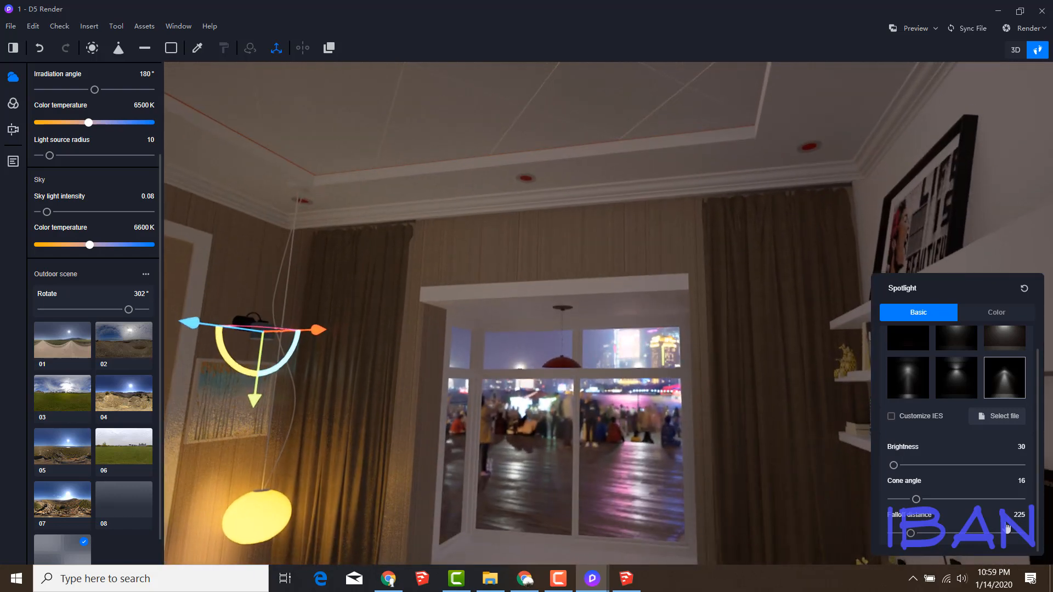
left_click(197, 48)
left_click(809, 148)
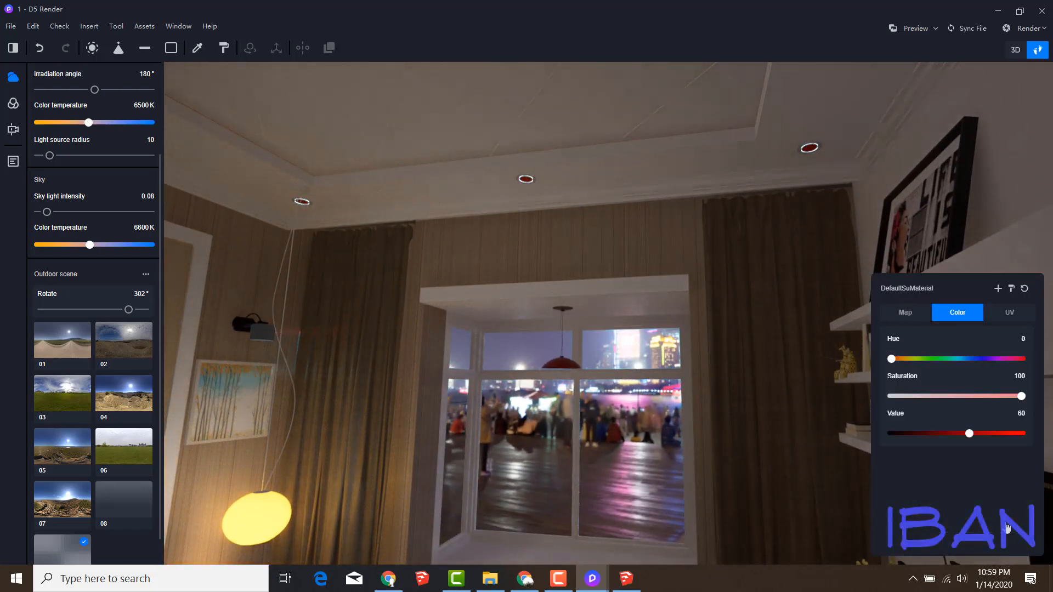
left_click(905, 313)
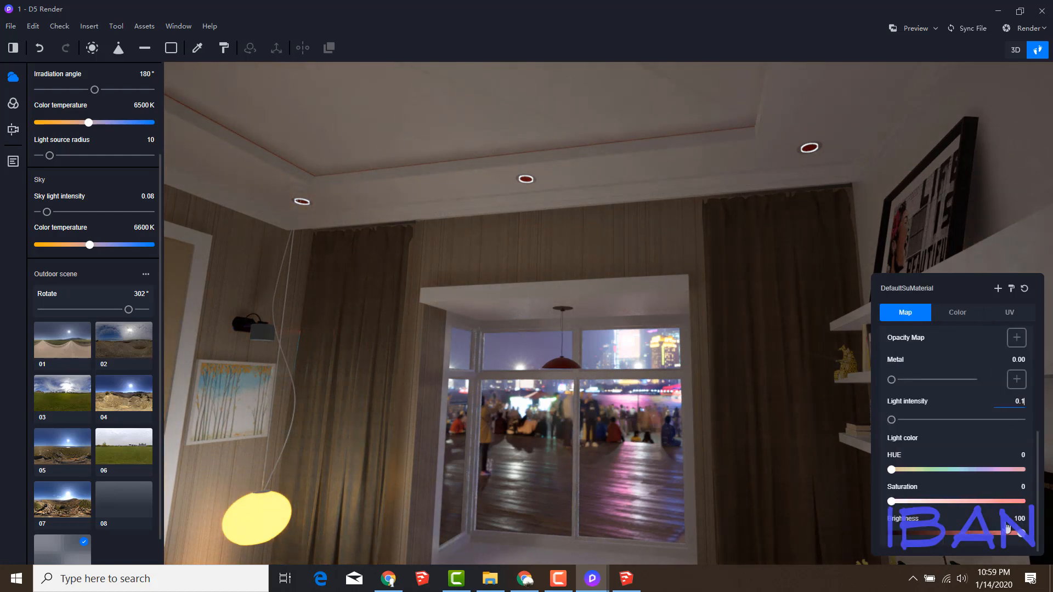
- Try the Emissive material template on the downlights' inner material and undo it
scroll(956, 417, "up", 4)
left_click(957, 359)
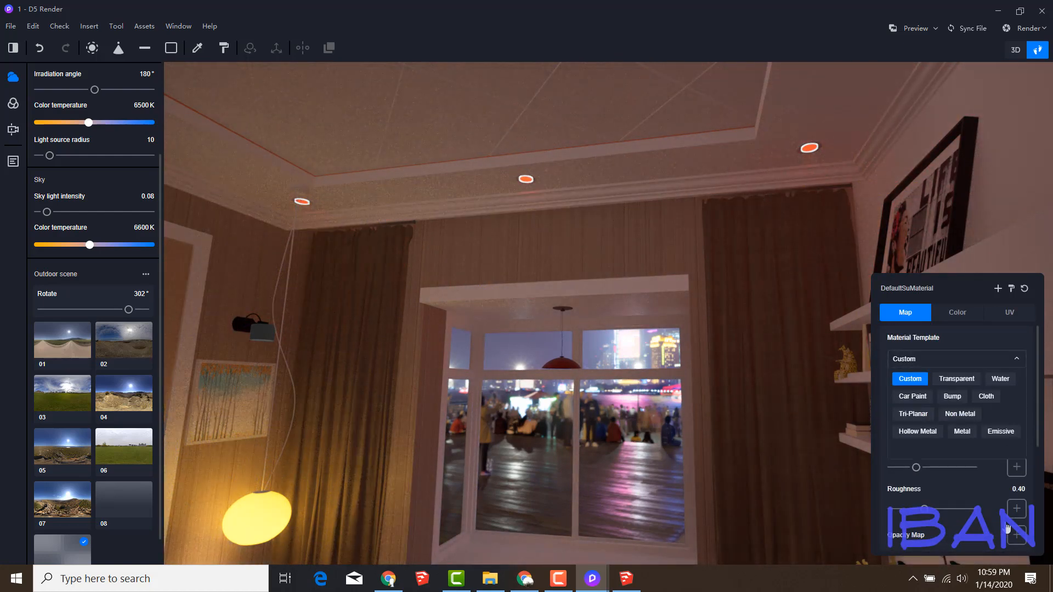
left_click(1000, 431)
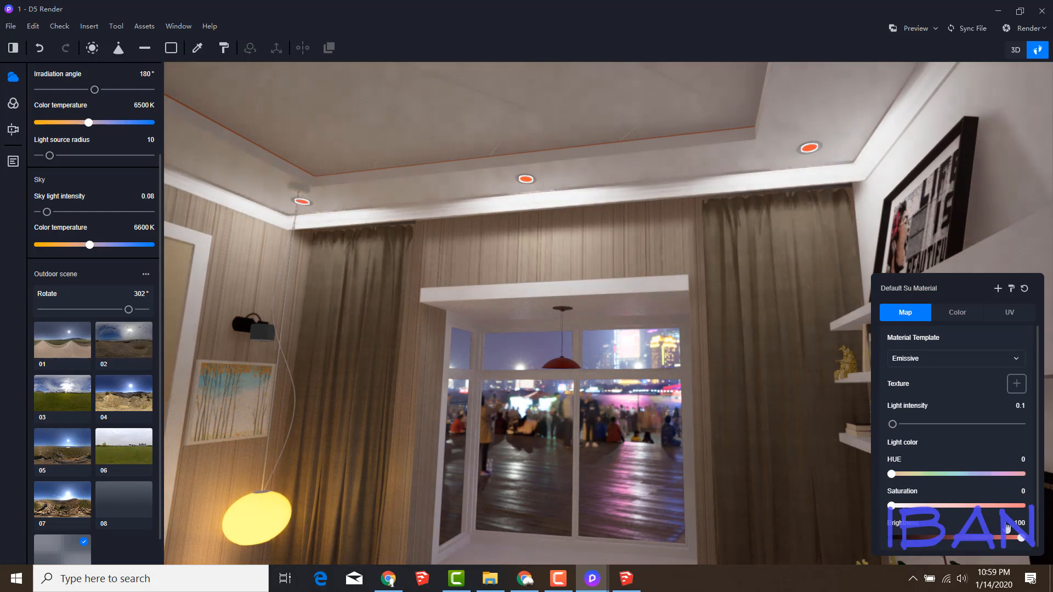
right_click_drag(1007, 527, 1014, 472)
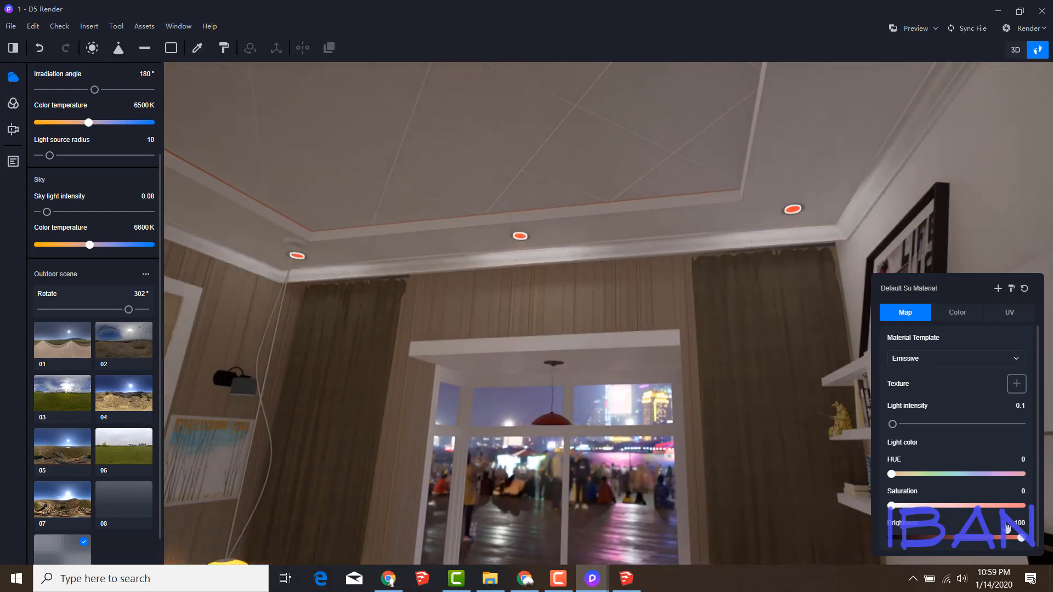
mouse_move(1006, 527)
right_mouse_down()
mouse_move(904, 513)
mouse_move(1016, 538)
right_mouse_up()
key("ctrl+z")
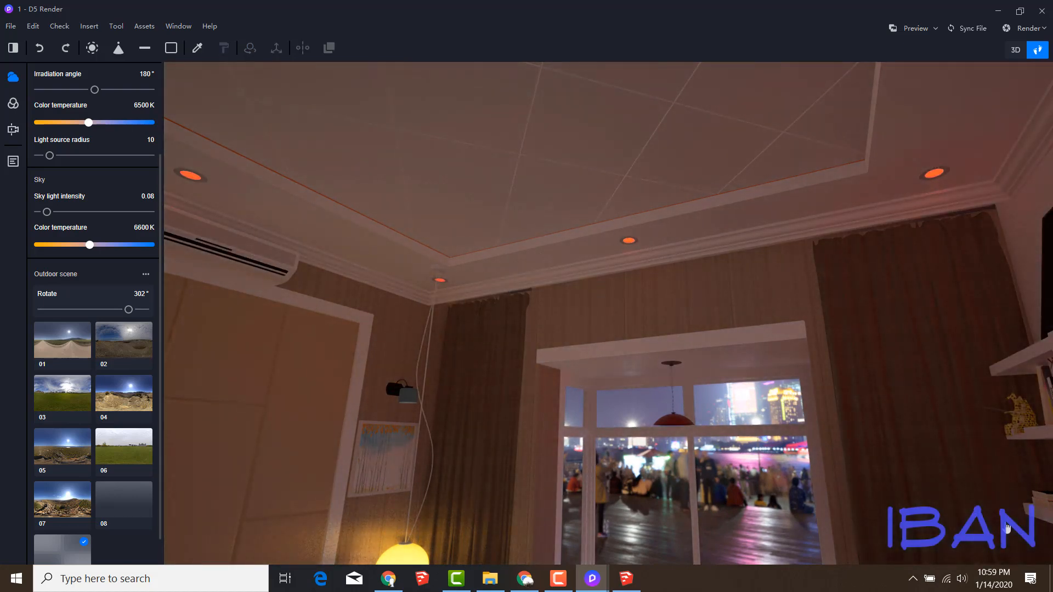
- Pick the outer ring material of the ceiling downlights and apply the Emissive template to it
right_click_drag(726, 214, 710, 232)
key("i")
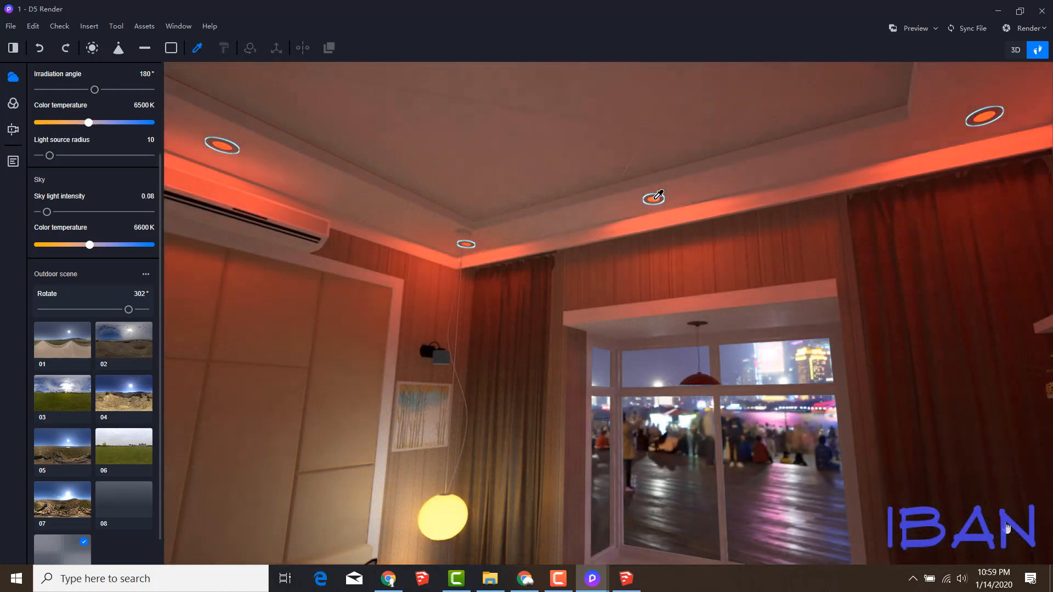
left_click(654, 198)
left_click(955, 359)
left_click(1001, 430)
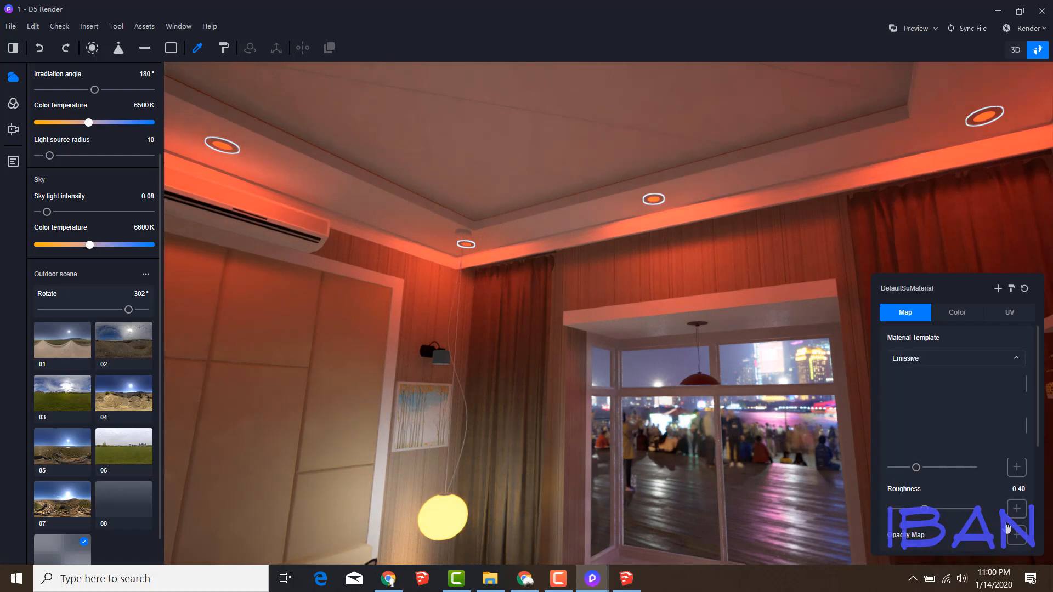
- Set the downlight ring's light intensity to 0.1 and color it blue with hue 238, saturation 100 and value 100
key("shift+Right")
key("shift+Right")
type("0.1")
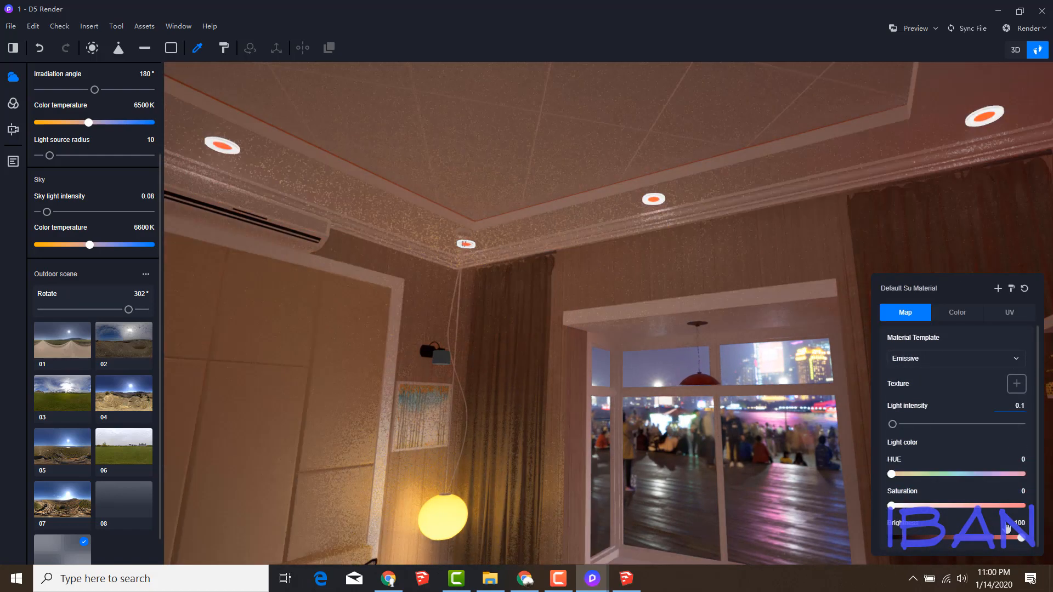
scroll(1007, 527, "down", 1)
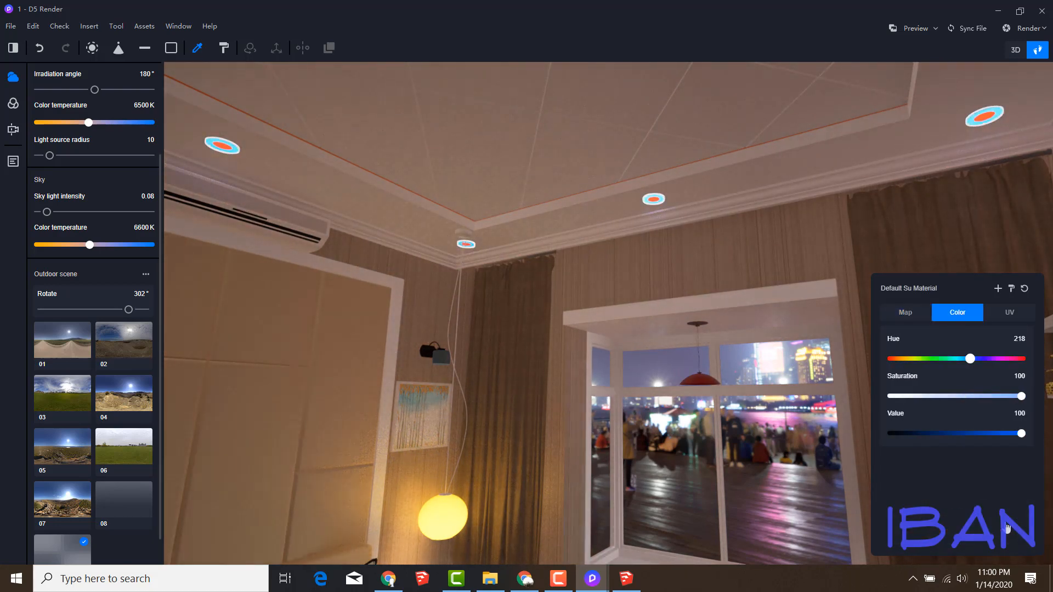
left_click_drag(986, 358, 953, 359)
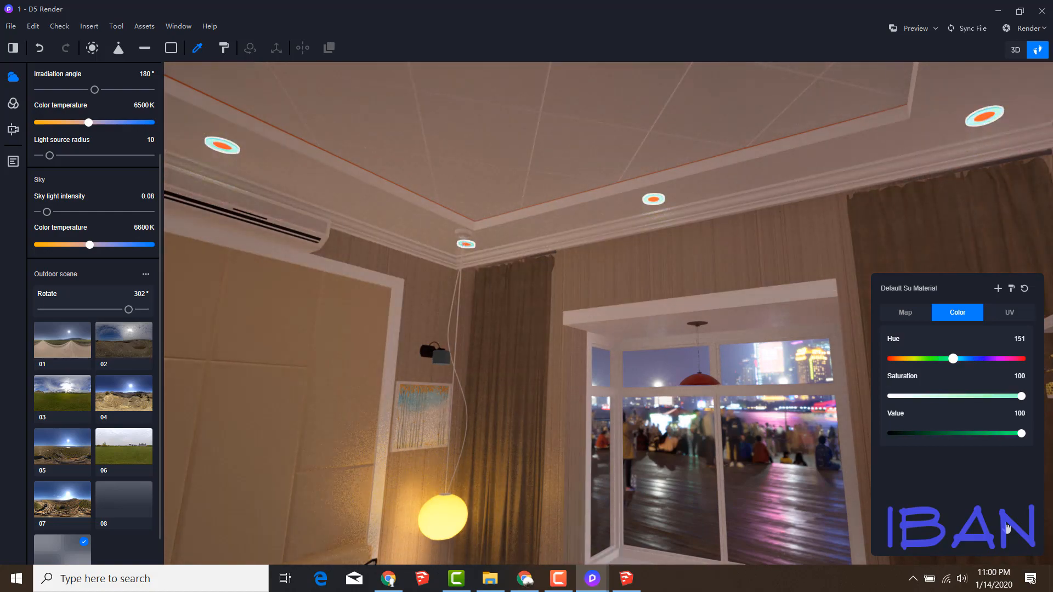
- Set the sky light intensity to 0.04 in the SU_Scene 2 view and update that saved scene
left_click(13, 162)
left_click(96, 96)
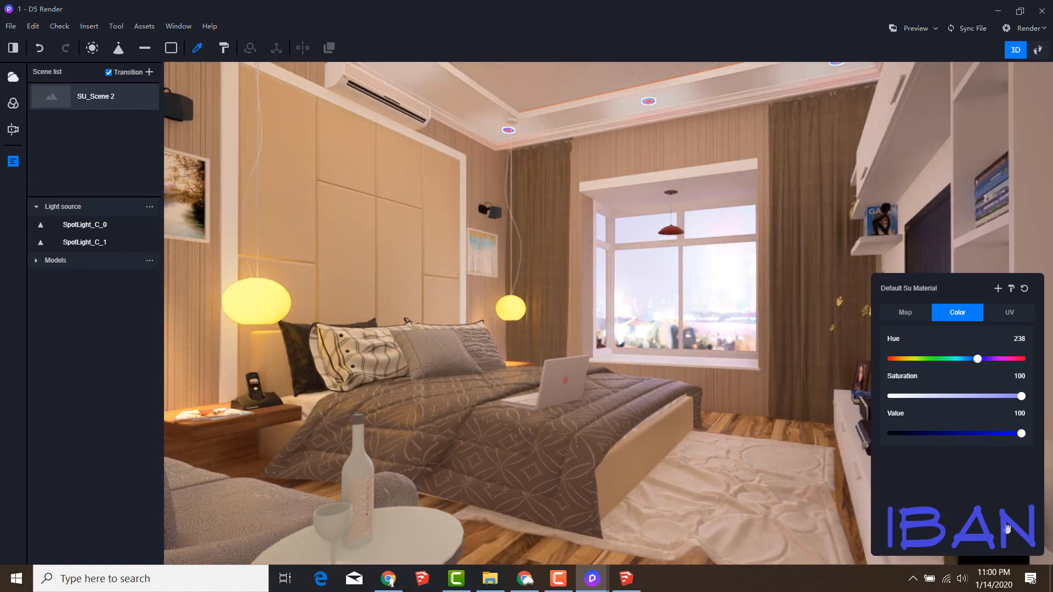
left_click(13, 77)
left_click_drag(150, 212, 44, 212)
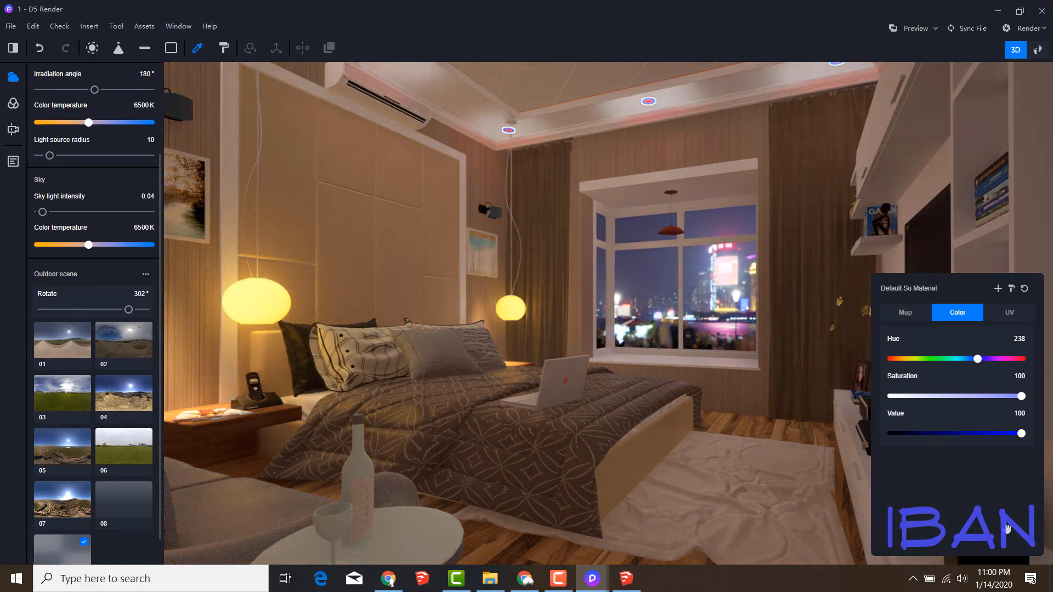
left_click(13, 160)
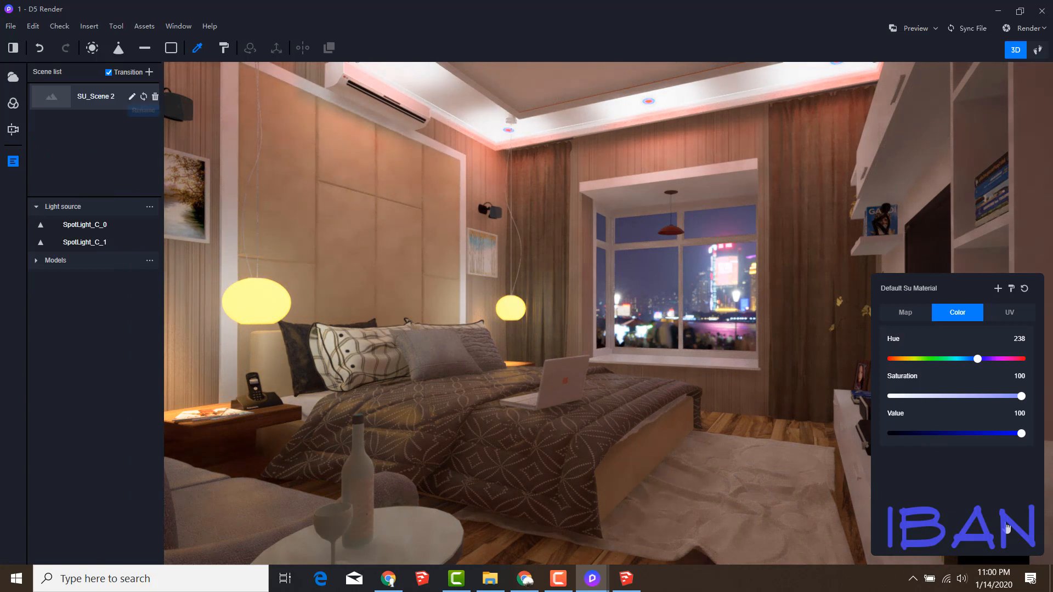
- Apply the Transparent template to the round table, bottle and wine glass material, with transparency 0.28
left_click(905, 313)
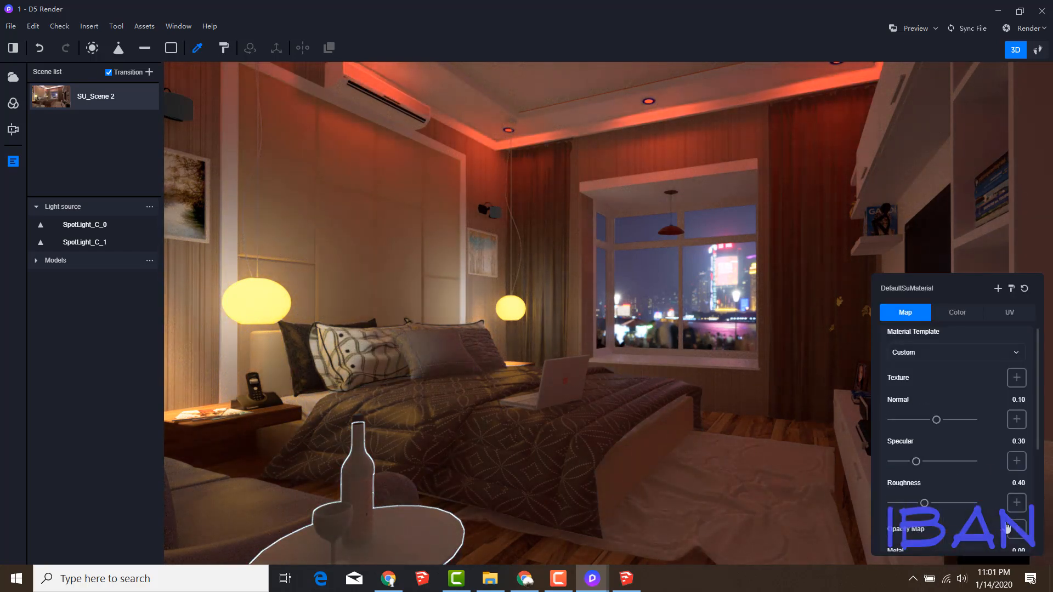
left_click(955, 352)
left_click(964, 373)
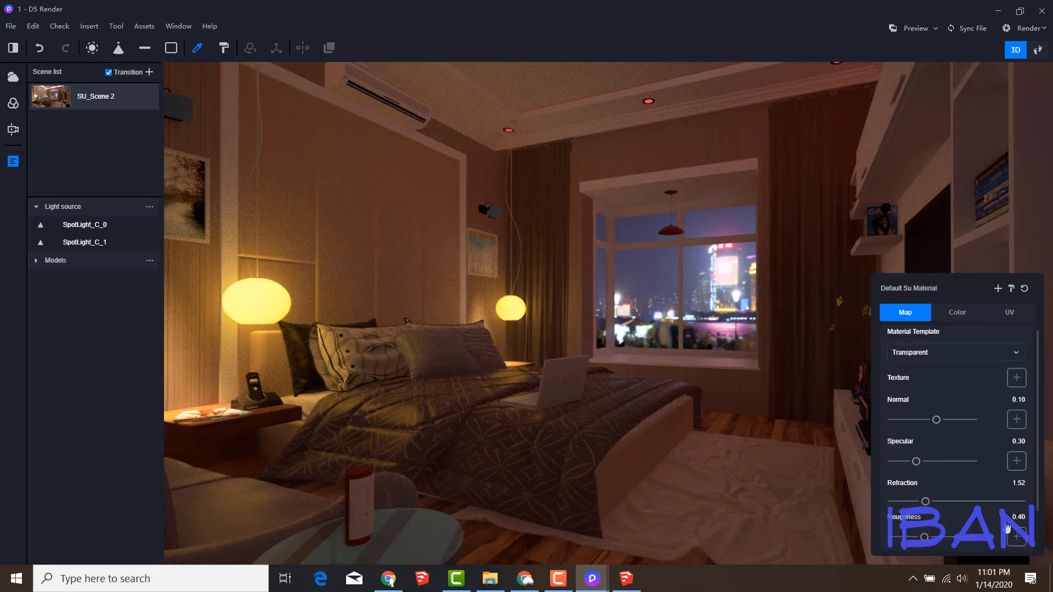
scroll(1007, 528, "down", 1)
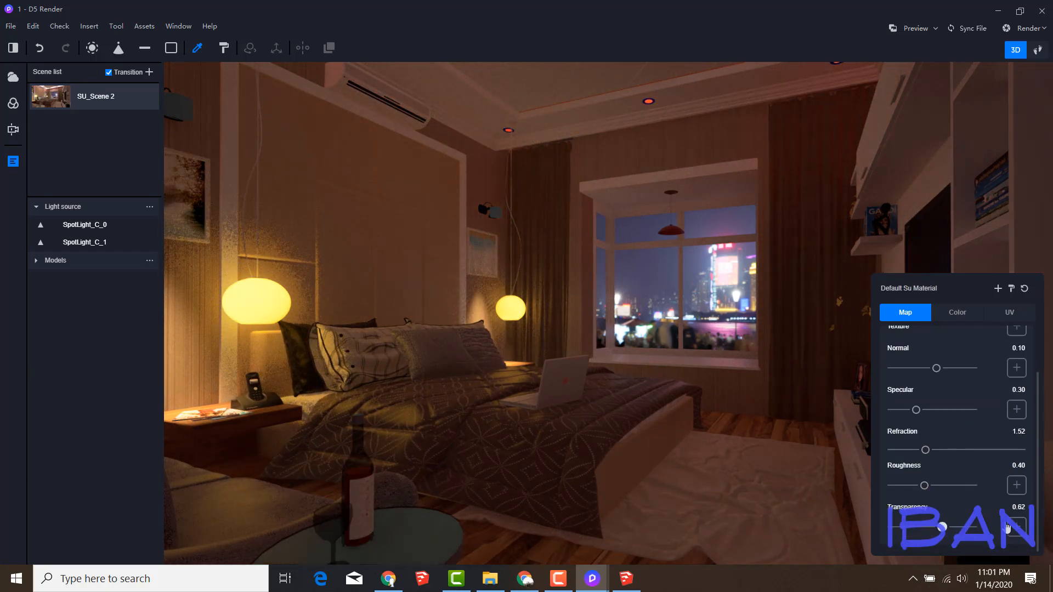
mouse_move(942, 527)
left_mouse_down()
mouse_move(924, 527)
mouse_move(976, 527)
mouse_move(914, 527)
left_mouse_up()
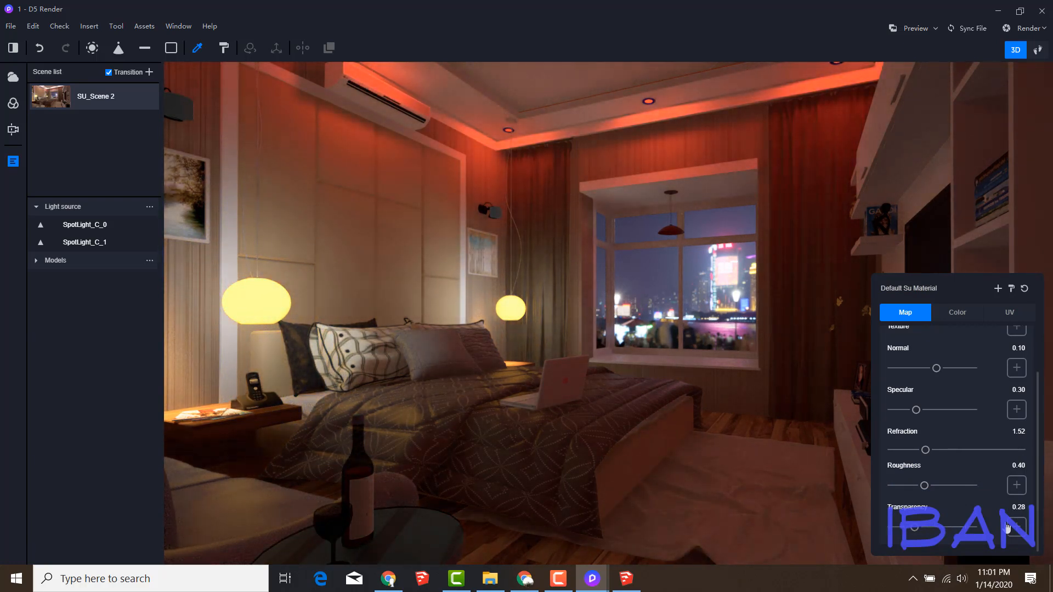
- Switch to SketchUp, view the bedroom model from outside the window, and return to D5 Render with the material deselected
left_click(626, 579)
mouse_move(382, 225)
middle_mouse_down()
mouse_move(644, 89)
mouse_move(691, 105)
mouse_move(454, 210)
mouse_move(519, 143)
middle_mouse_up()
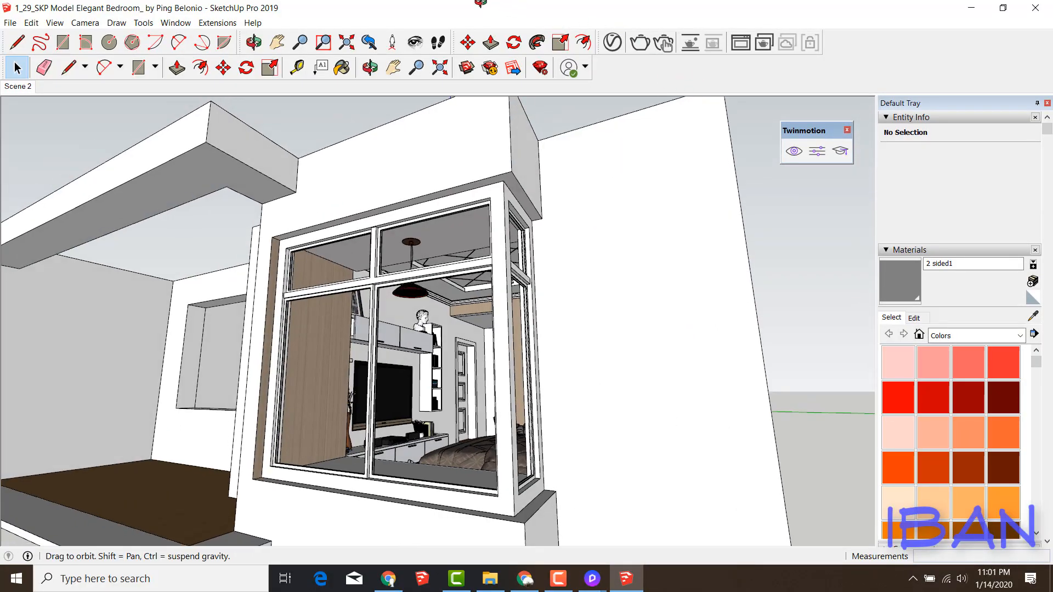
left_click(555, 530)
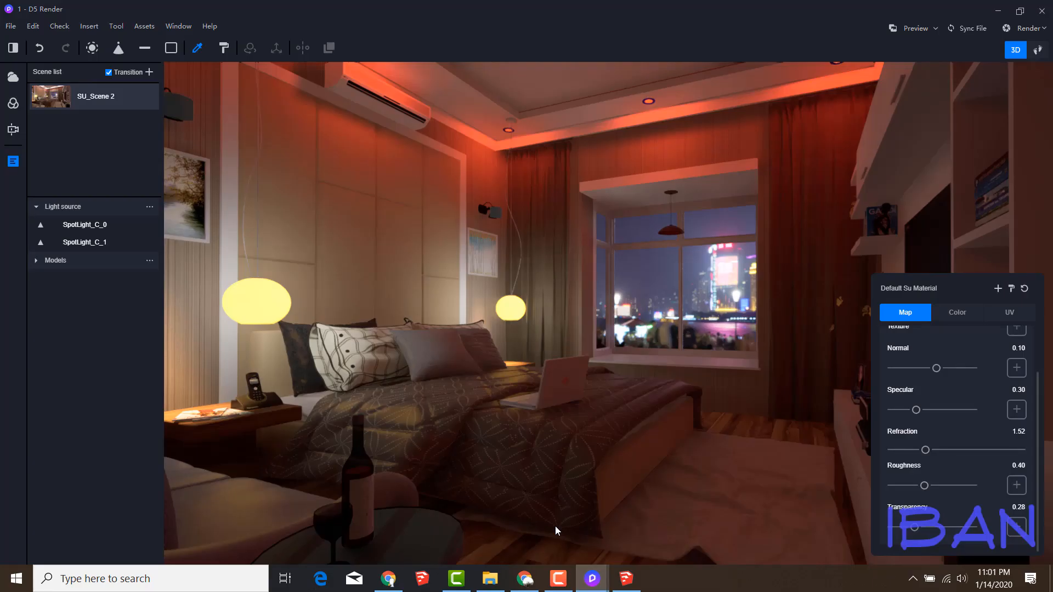
key("Escape")
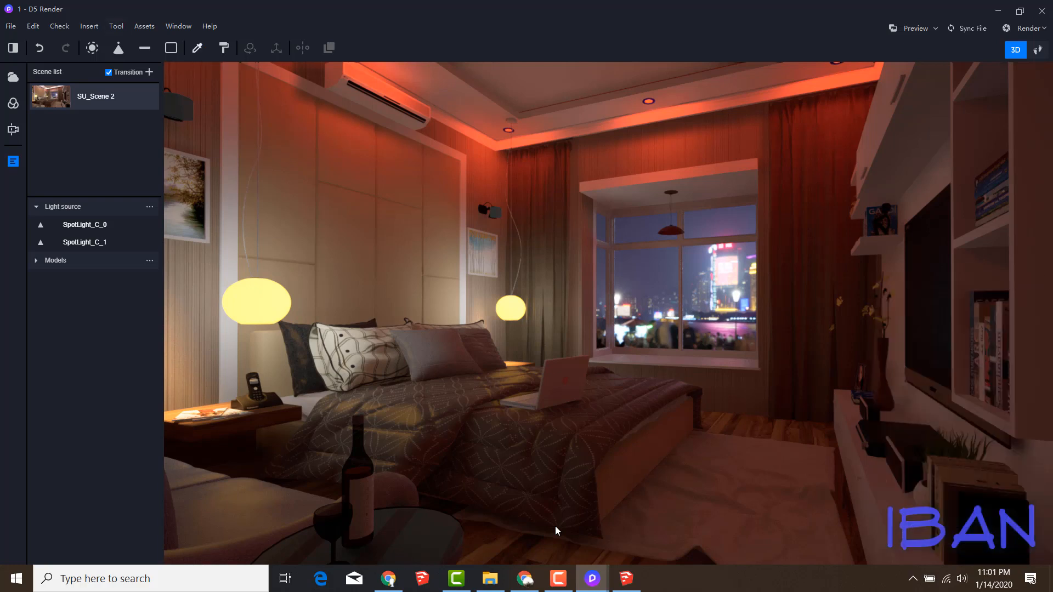
- Pick the glowing pendant lamp material beside the bed and set its light intensity to 0.2
left_click(197, 48)
left_click(256, 291)
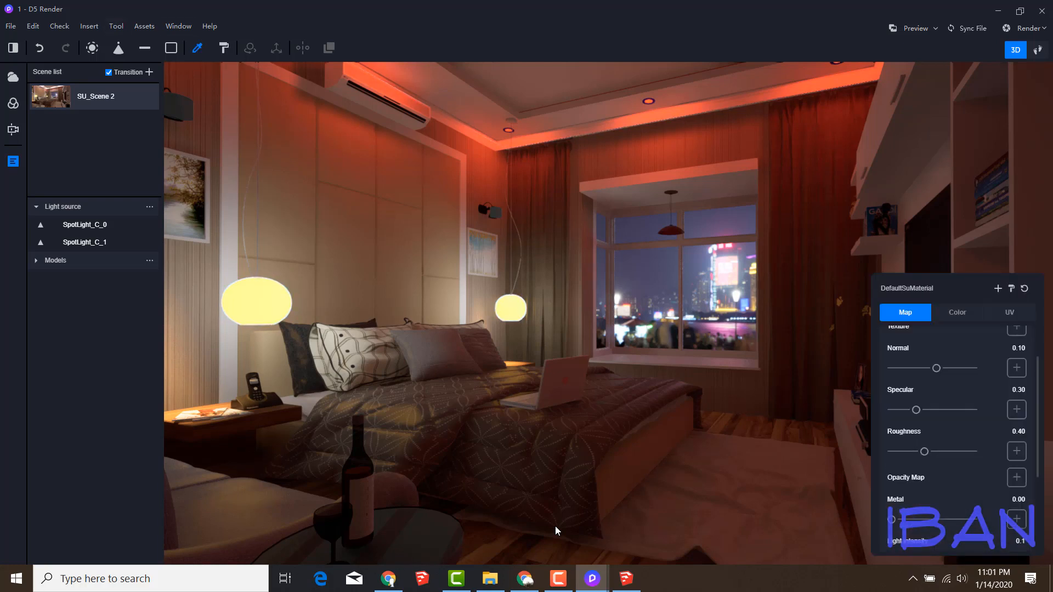
scroll(957, 439, "up", 2)
scroll(956, 439, "down", 3)
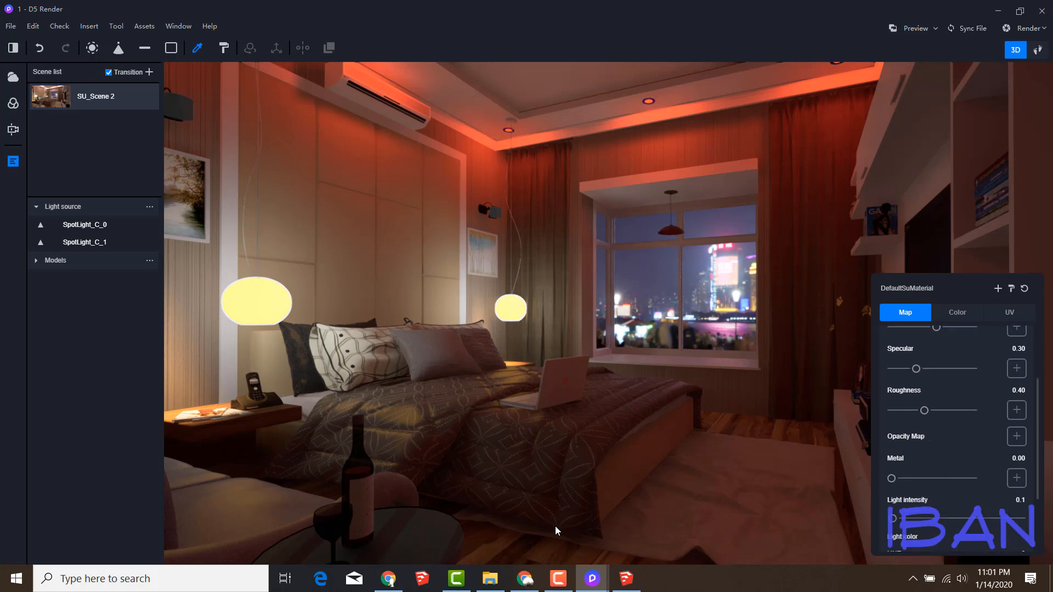
left_click(957, 312)
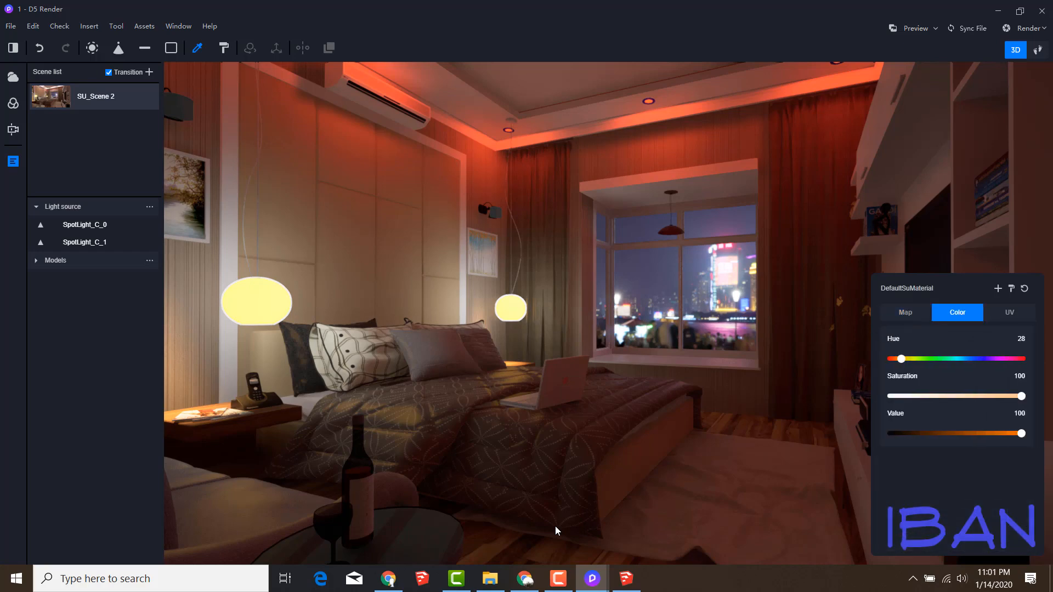
left_click(905, 313)
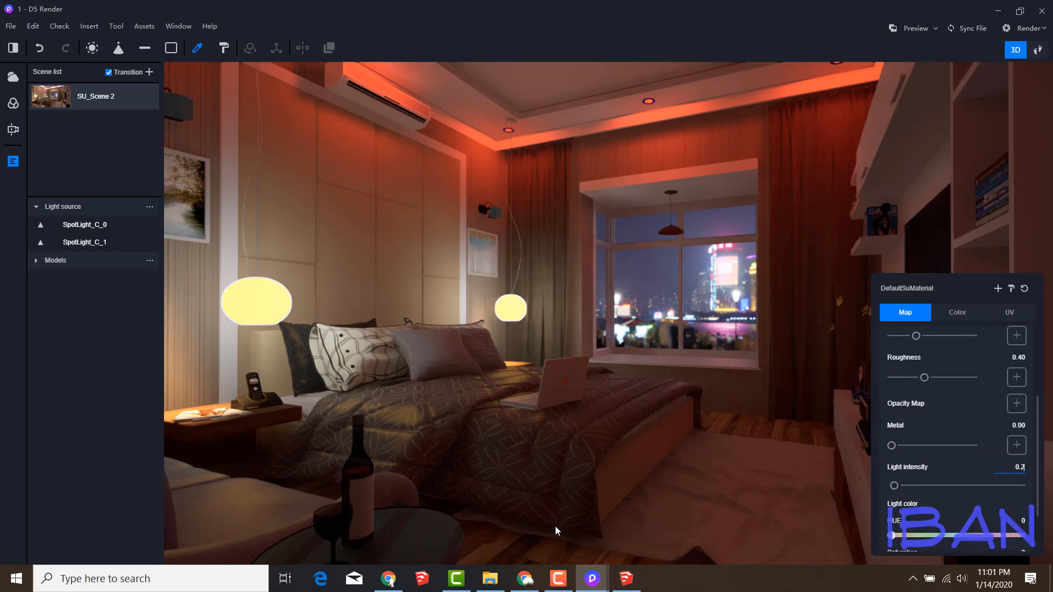
type("0.2")
key("Return")
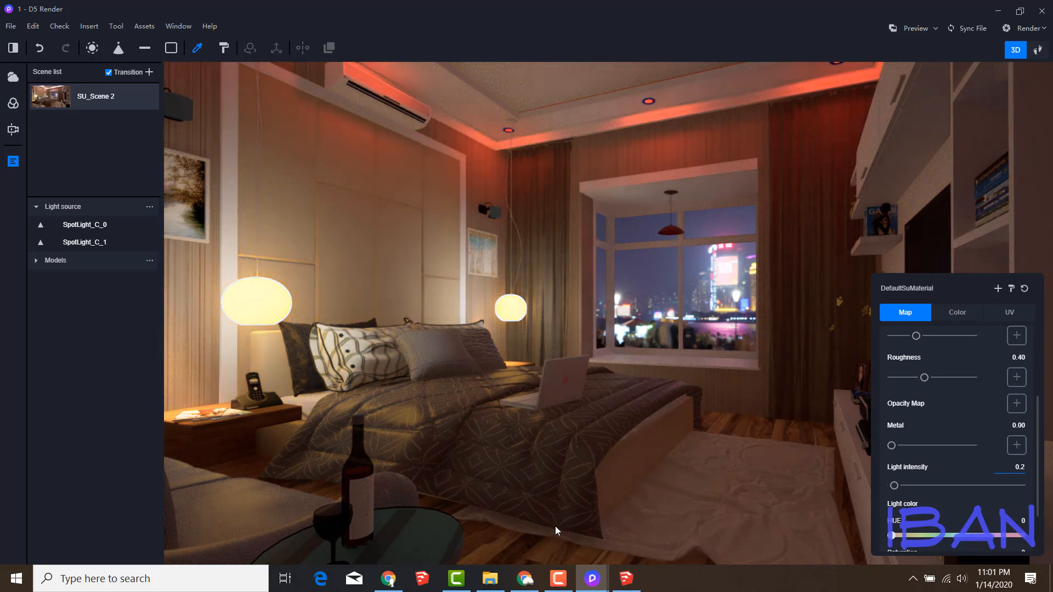
key("Escape")
- Pick the inner material of the ceiling downlight near the curtain and set its light intensity to 0.1
left_click(649, 95)
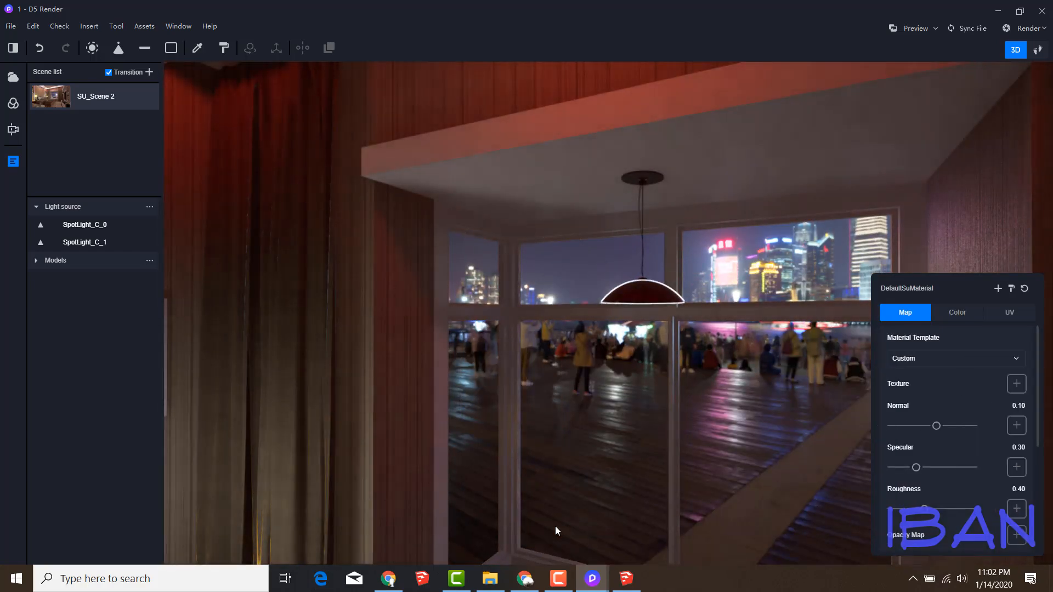
scroll(957, 439, "down", 2)
scroll(556, 531, "down", 5)
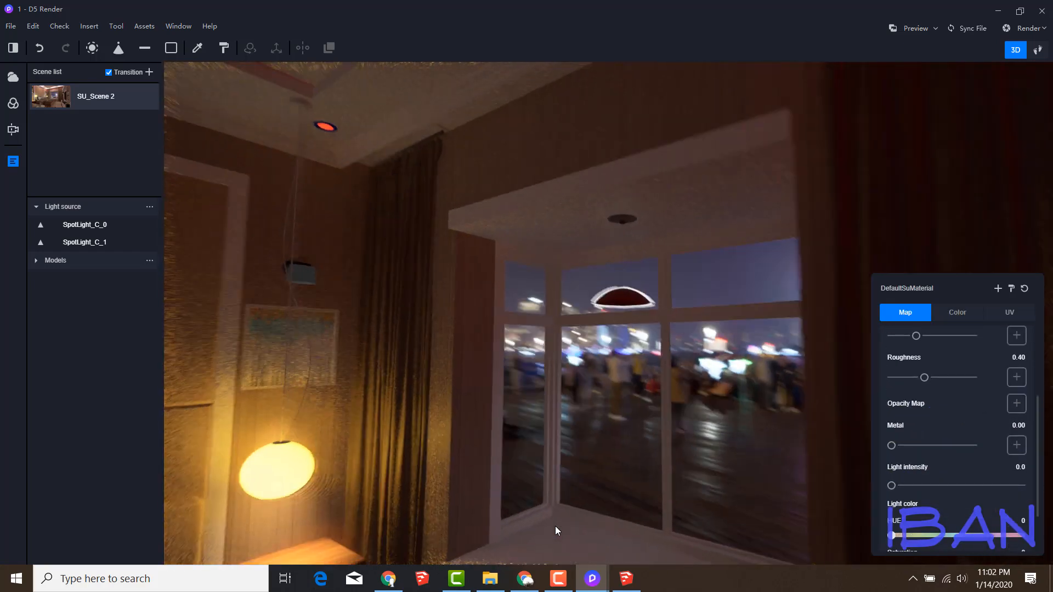
scroll(556, 531, "up", 8)
type("0.1")
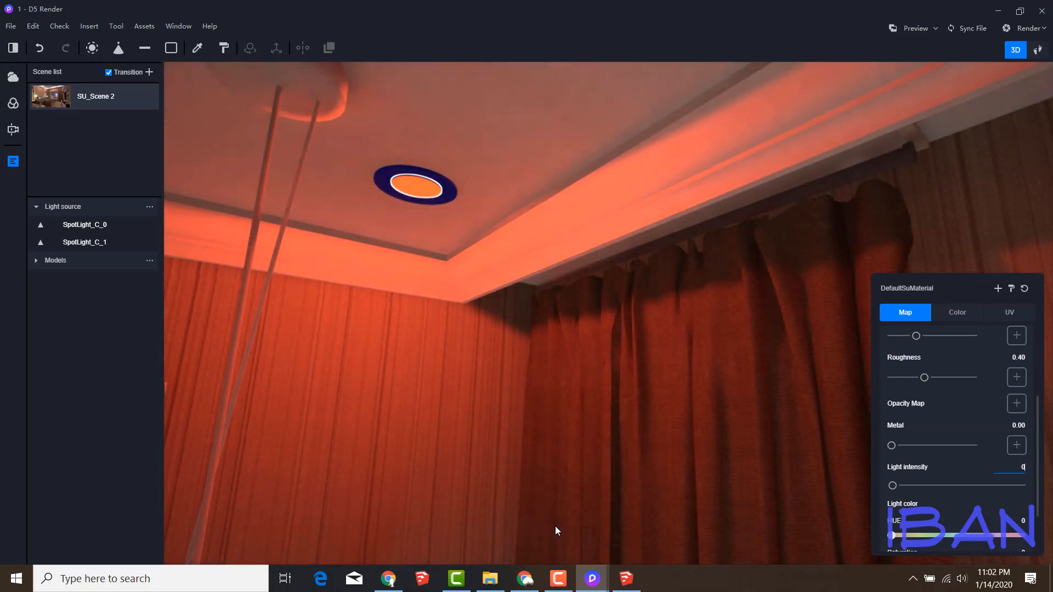
key("Return")
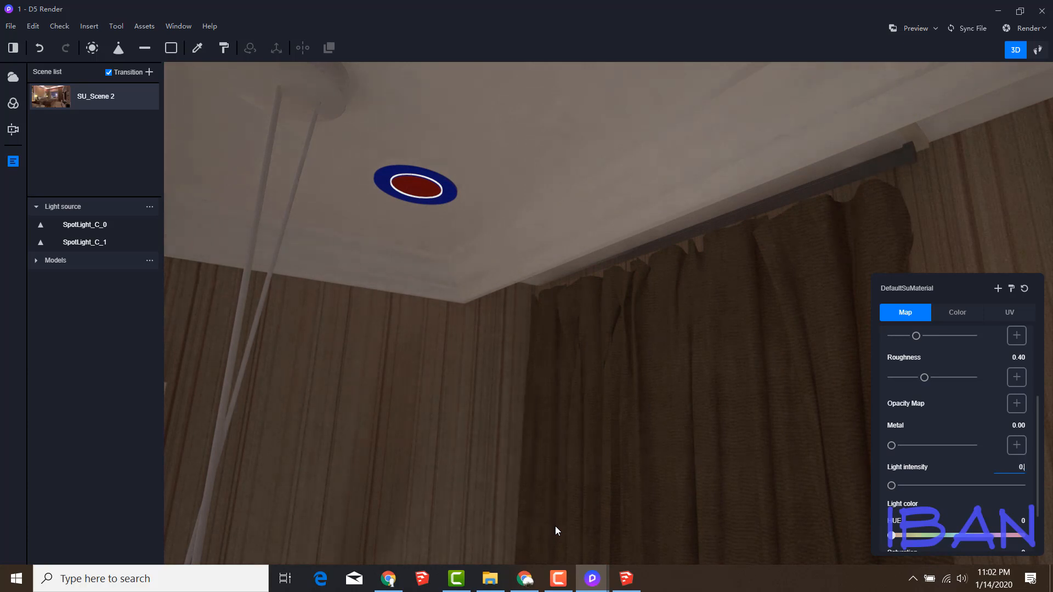
type(".1")
- Color the downlight's inner material warm yellow with hue 38, saturation 98 and value 86
left_click(957, 312)
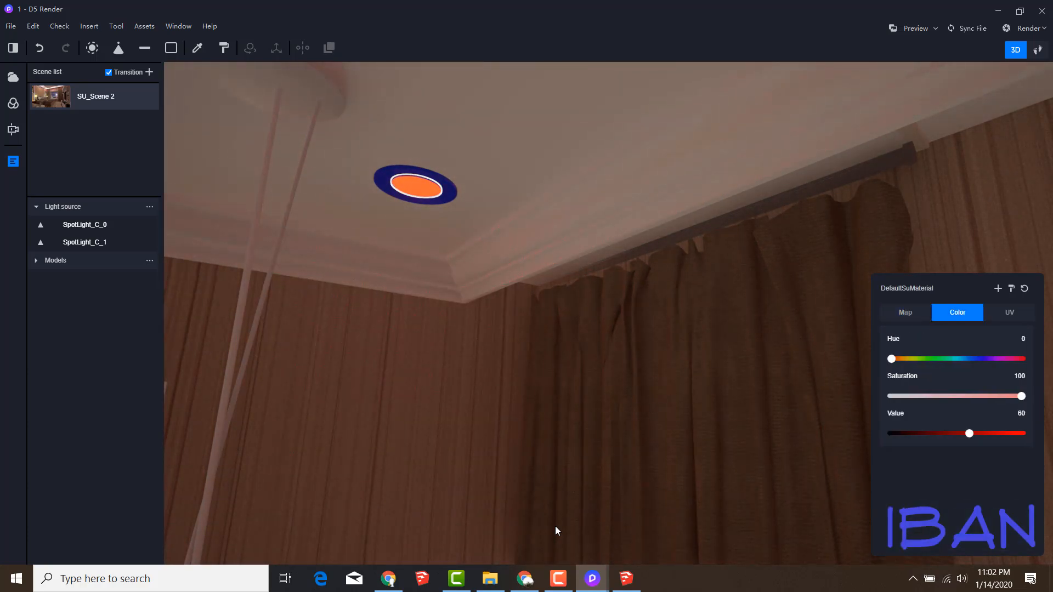
left_click_drag(969, 434, 1021, 433)
left_click_drag(891, 358, 908, 358)
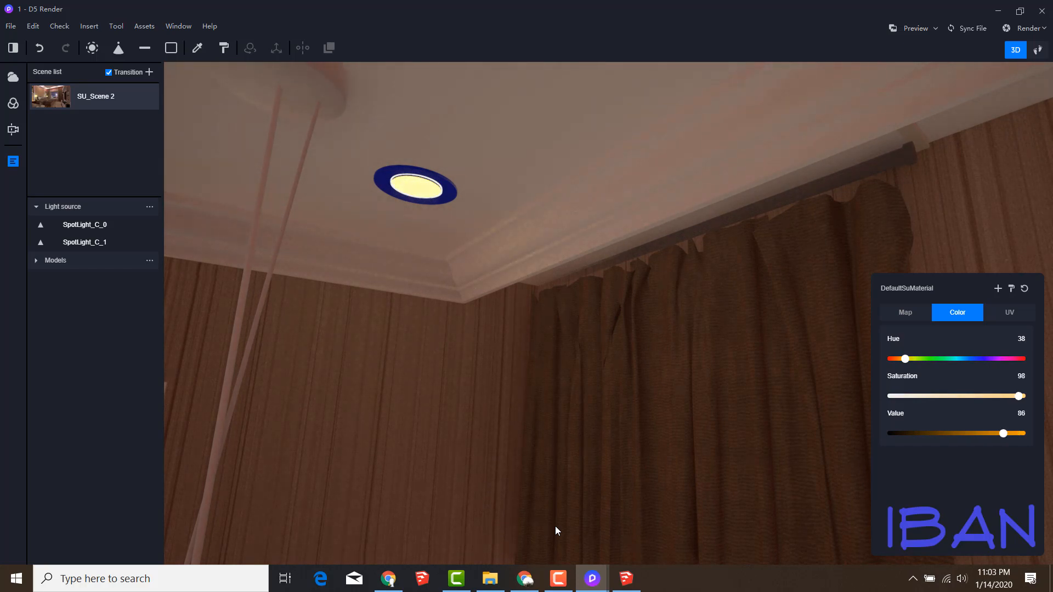
- Set the light intensity of the ceiling downlight's inner material to 0
left_click(905, 312)
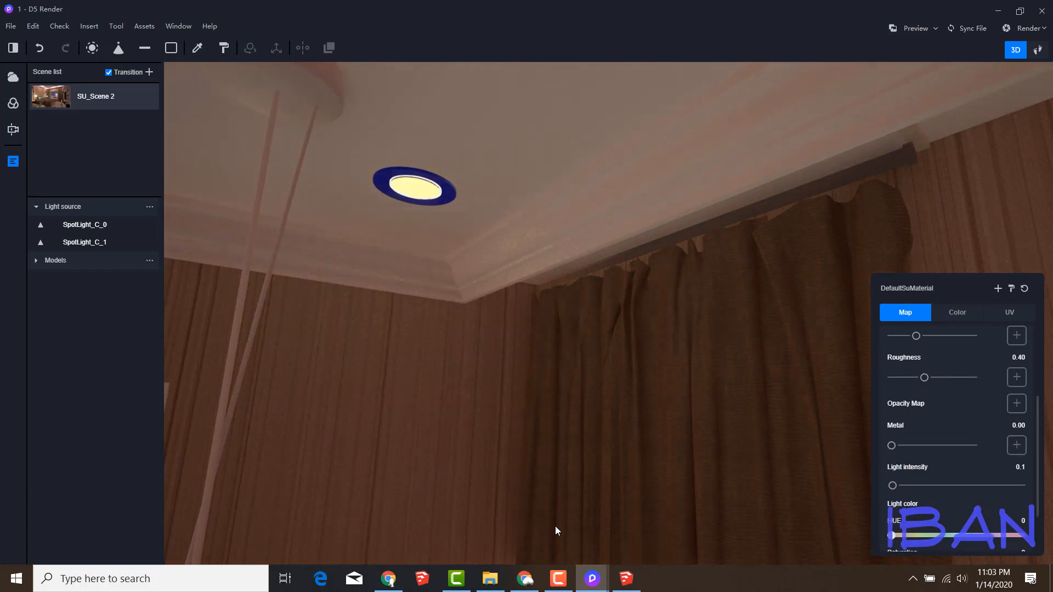
left_click(1019, 467)
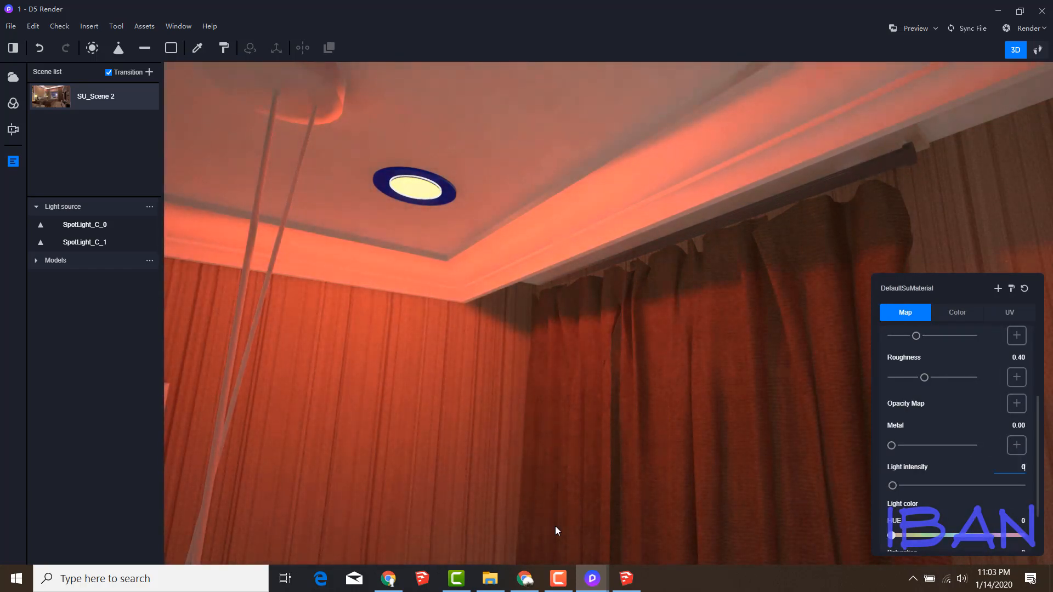
key("Return")
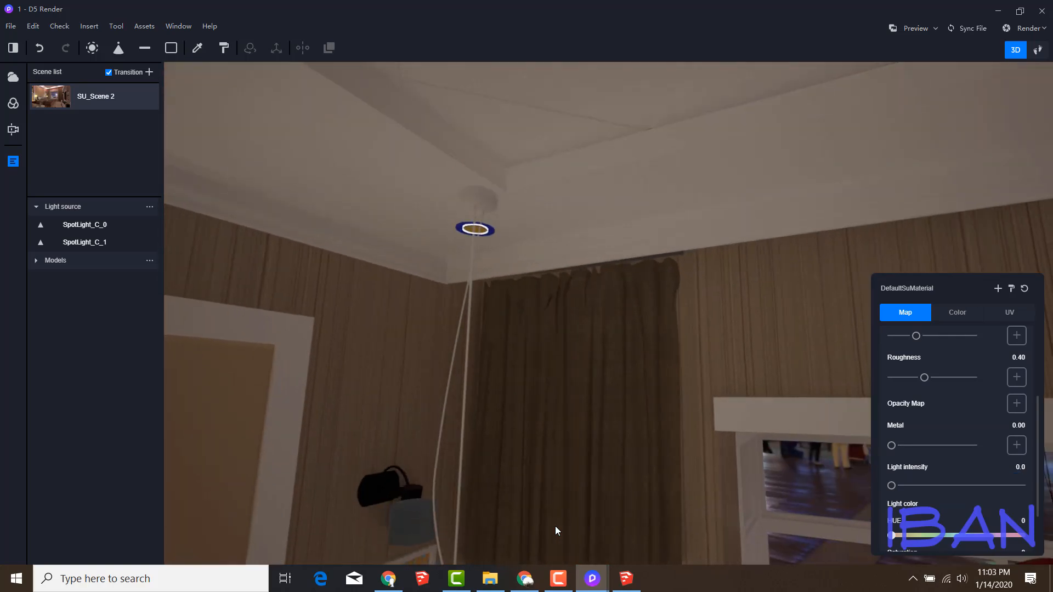
scroll(556, 531, "down", 4)
scroll(555, 531, "up", 3)
scroll(556, 531, "down", 5)
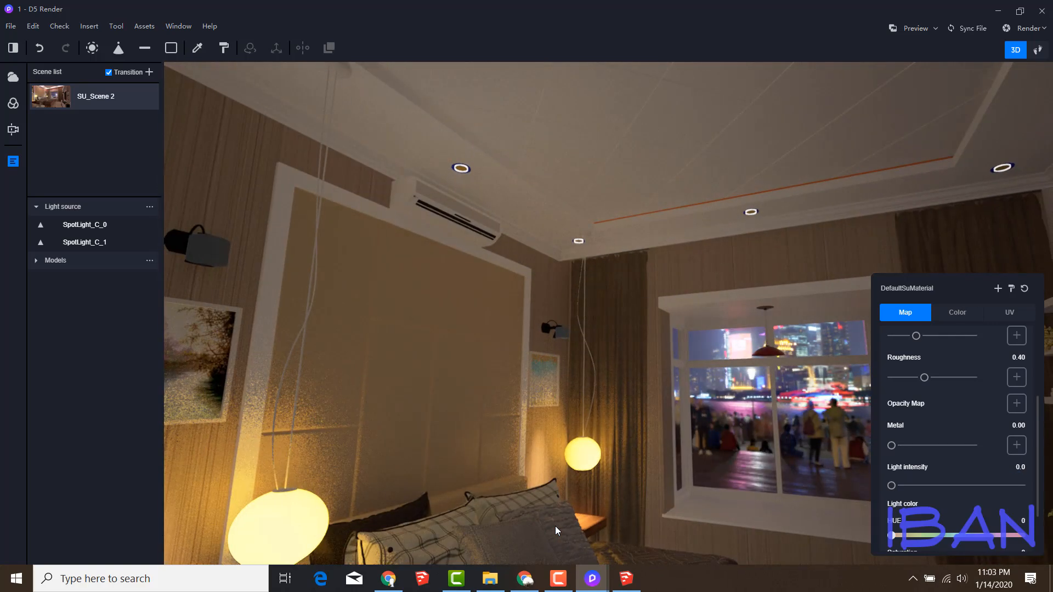
scroll(555, 530, "up", 5)
left_click(197, 48)
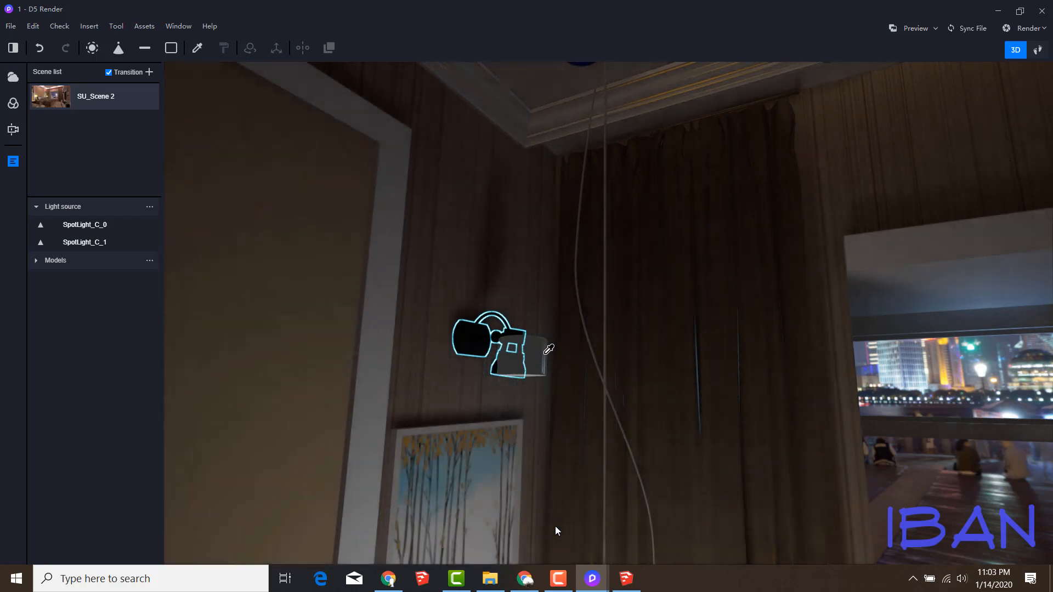
left_click(545, 353)
scroll(555, 531, "up", 2)
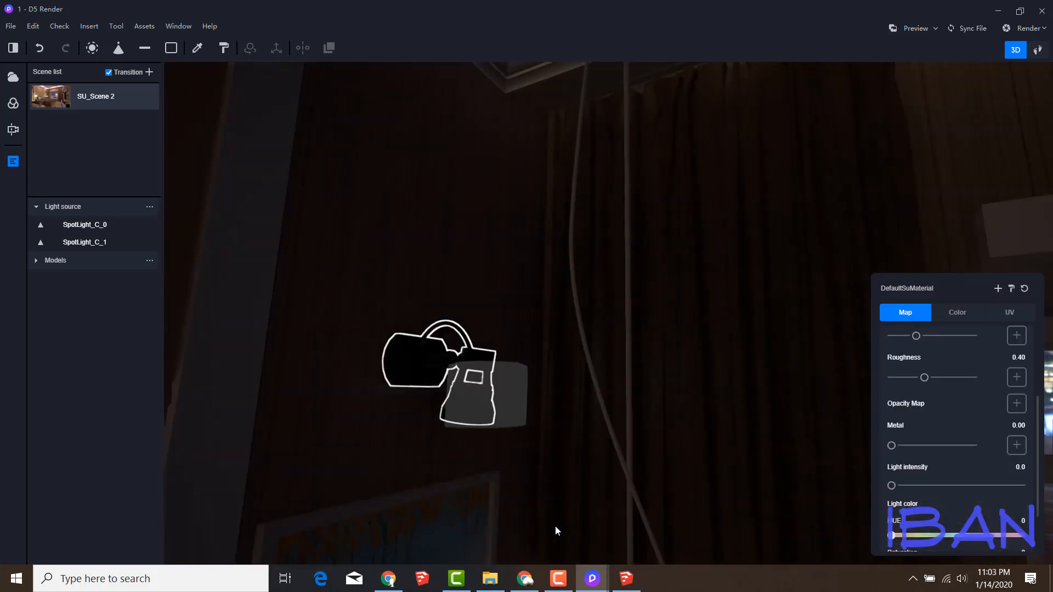
right_click_drag(555, 531, 556, 531)
left_click(512, 429)
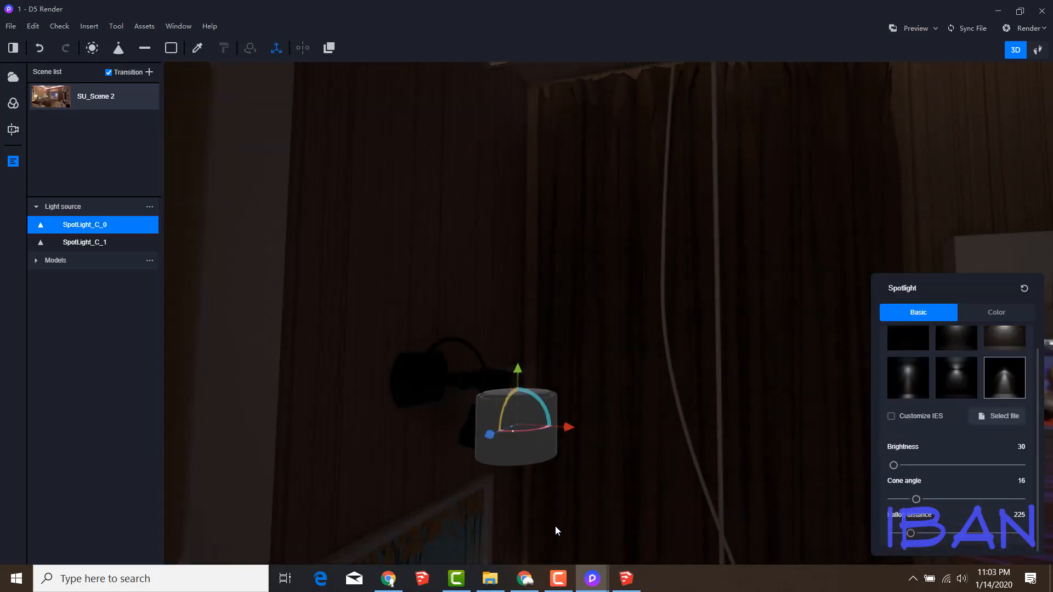
left_click(513, 429)
left_click(513, 428)
left_click(513, 429)
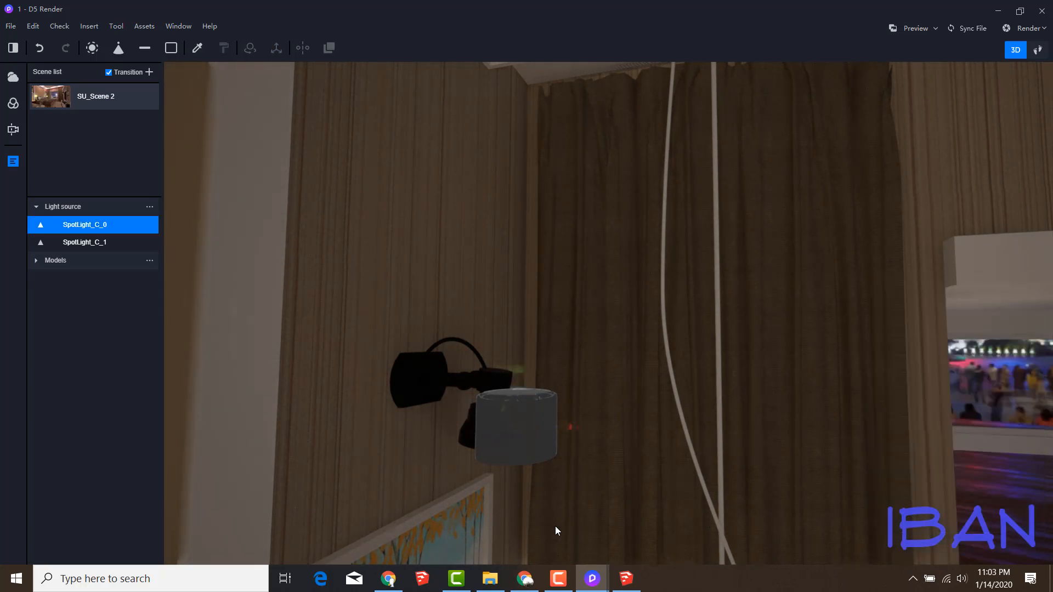
left_click(512, 429)
right_click_drag(512, 429, 565, 438)
- Pick the black wall lamp material beside the curtain and set its specular to 0.61 and metal to 1.00
left_click(198, 49)
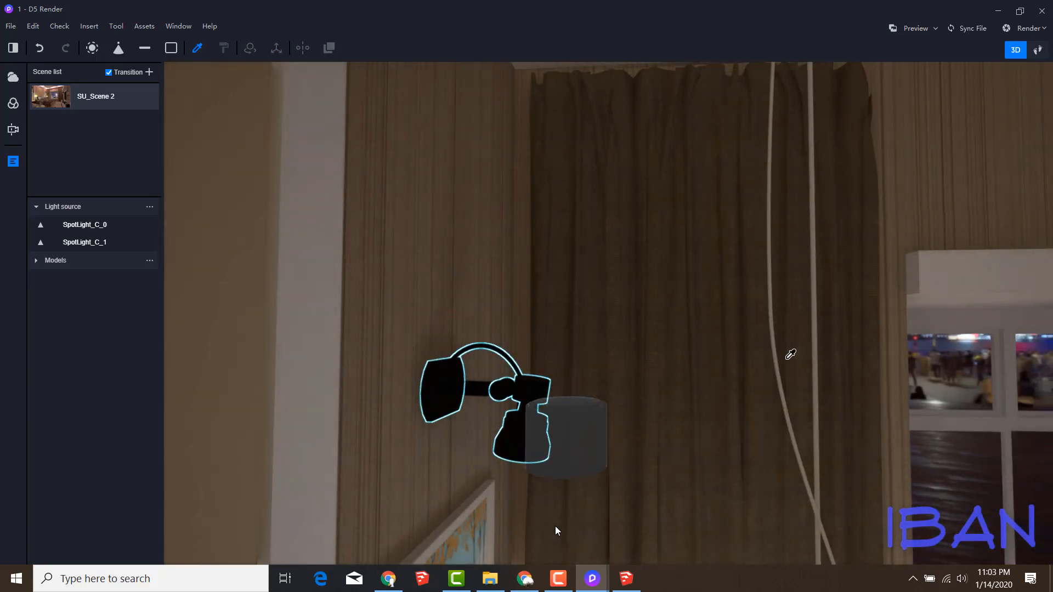
right_click_drag(790, 352, 734, 342)
left_click(197, 49)
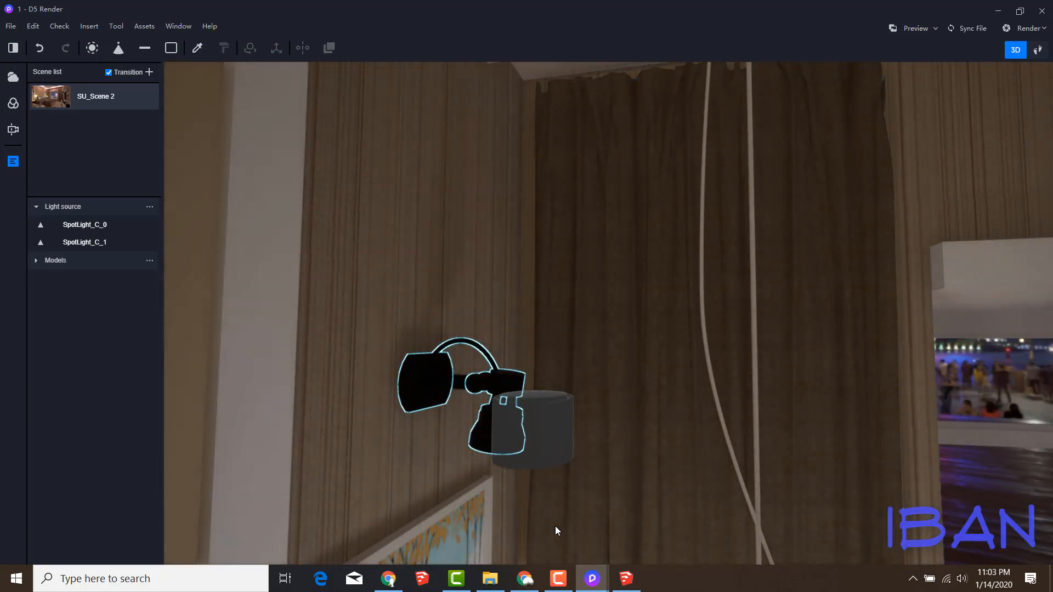
left_click(197, 48)
left_click(482, 384)
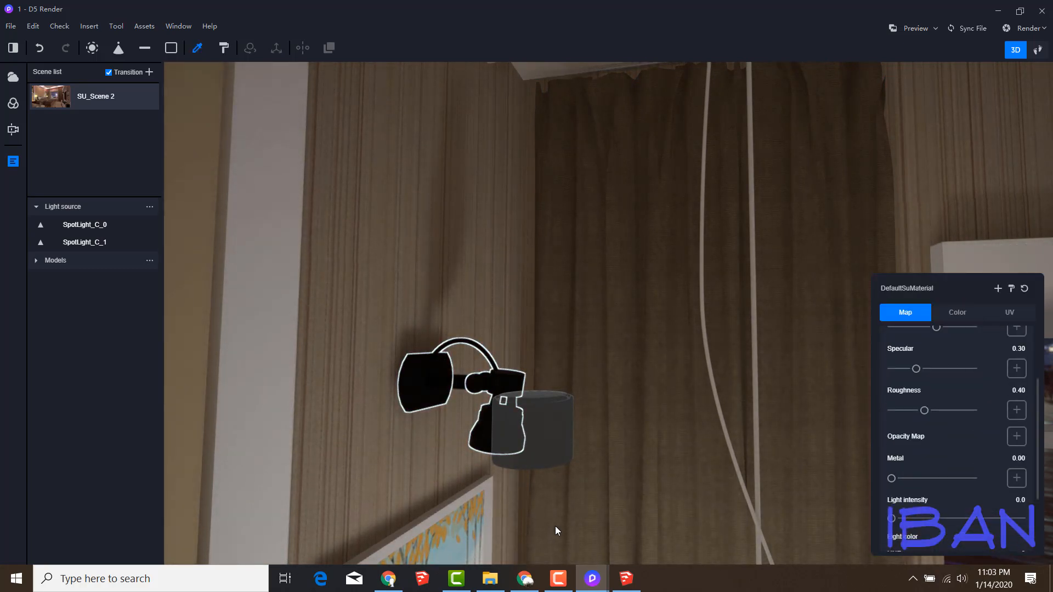
left_click_drag(916, 368, 944, 368)
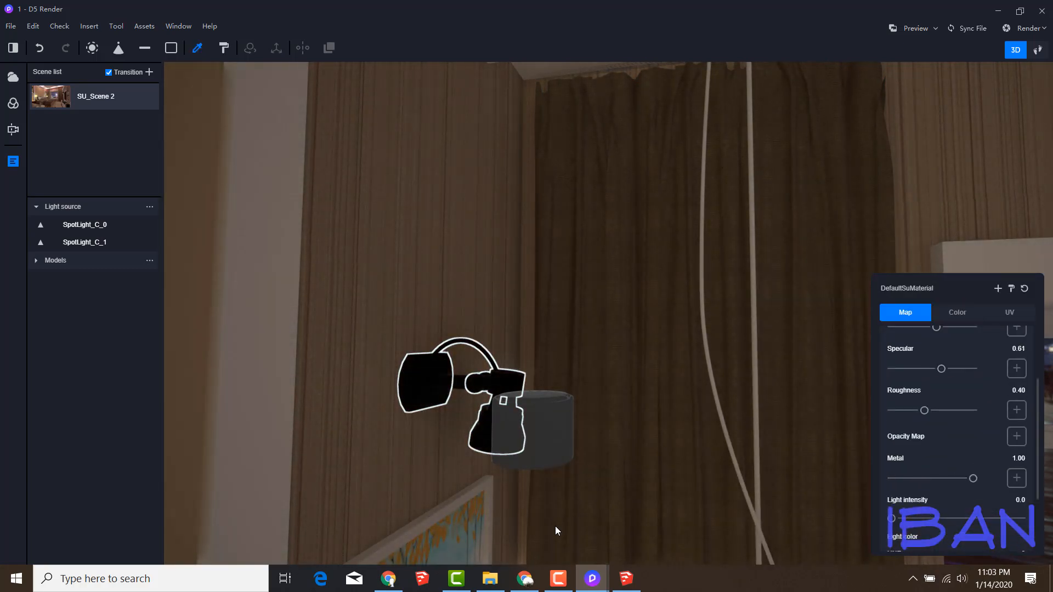
- Pick the orange ceiling cove strip material and color it golden yellow with hue 43, saturation 89 and value 82
scroll(554, 531, "down", 10)
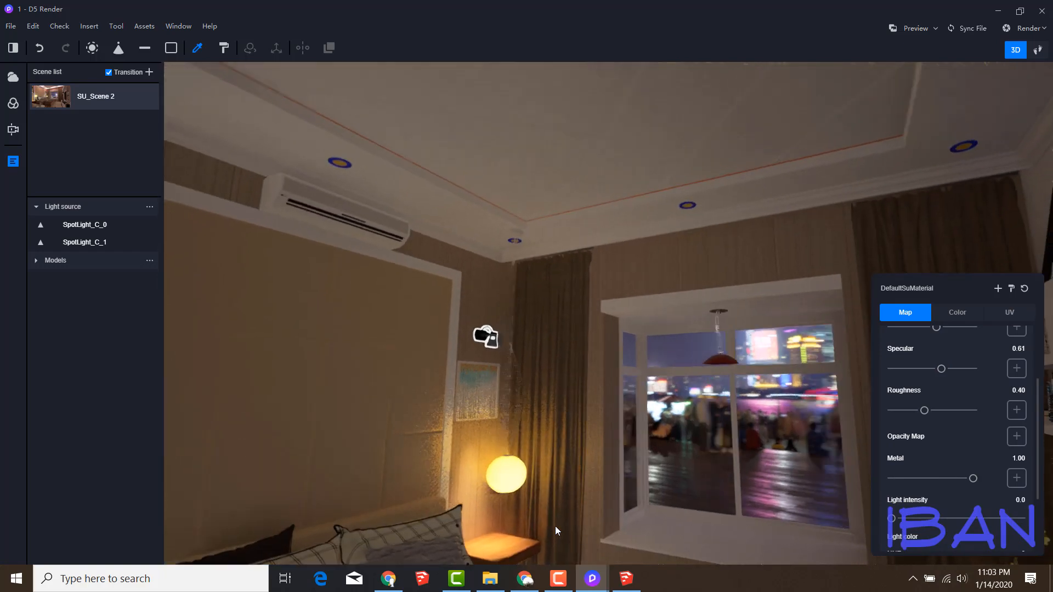
scroll(554, 531, "down", 3)
scroll(555, 530, "up", 10)
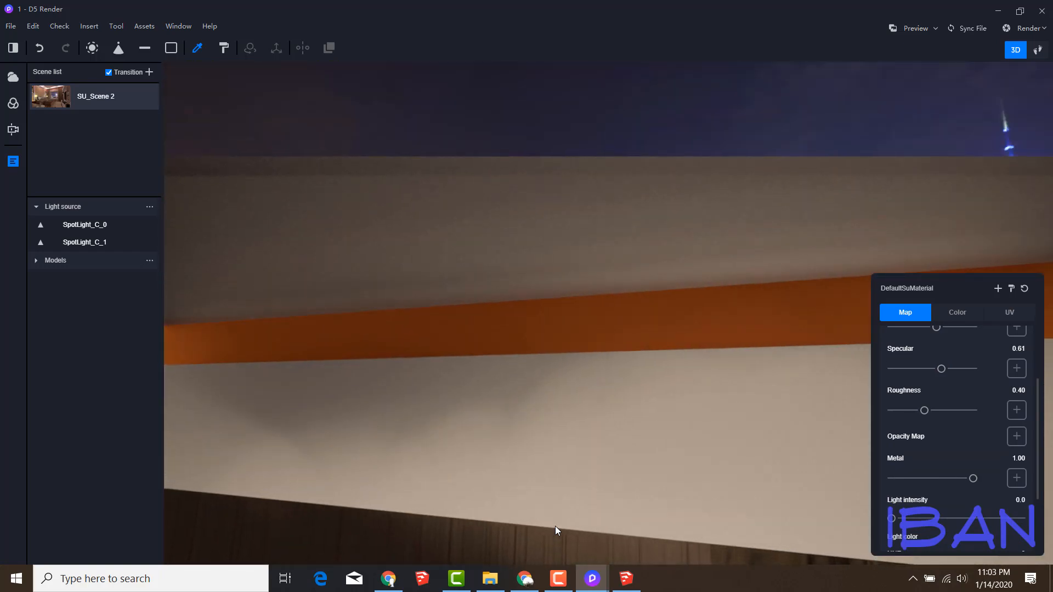
scroll(555, 531, "down", 3)
left_click(555, 296)
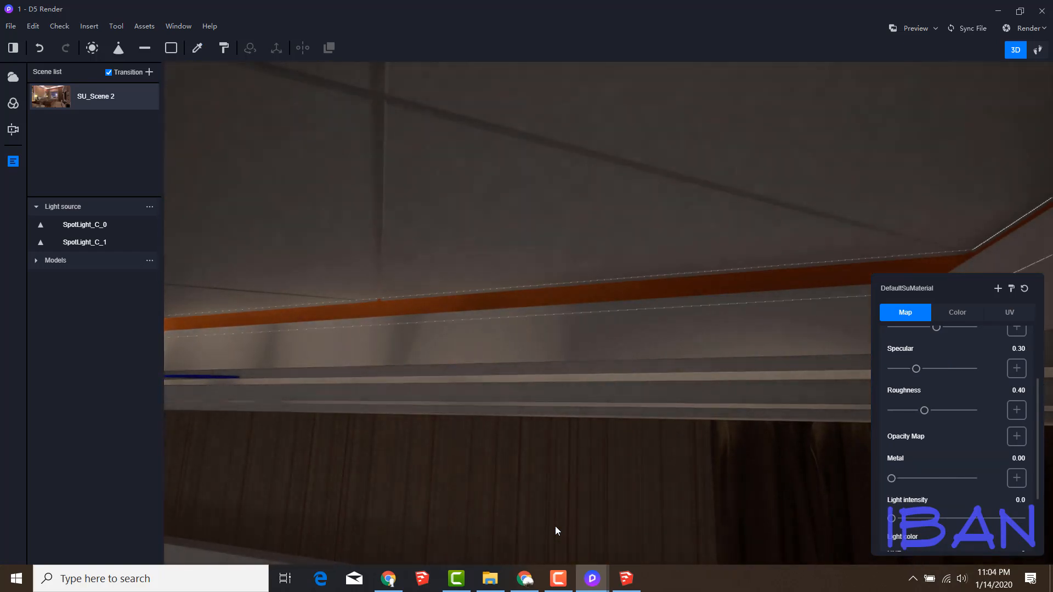
scroll(956, 439, "up", 2)
left_click(957, 312)
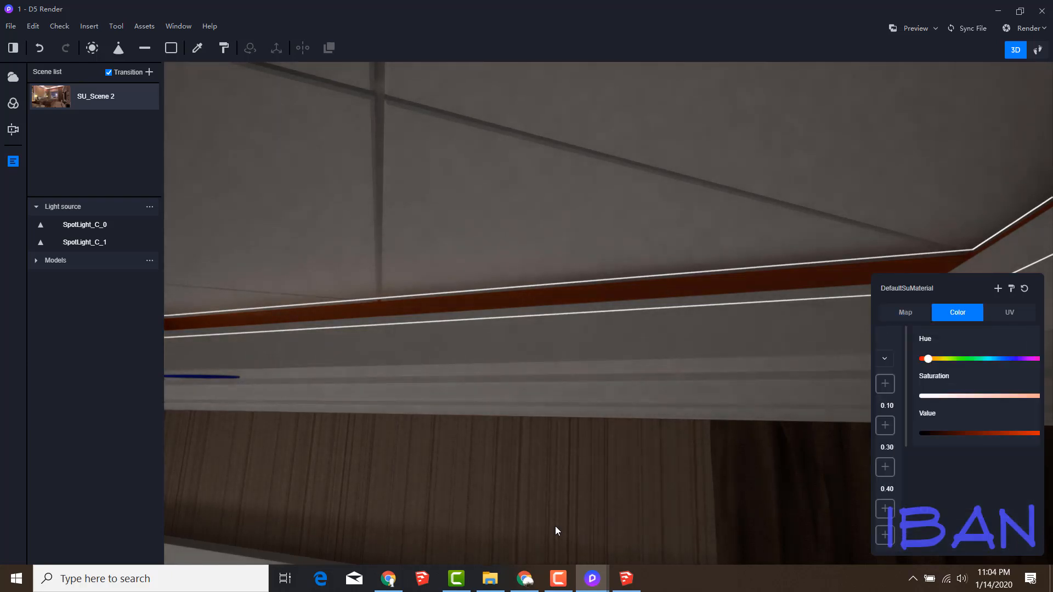
left_click_drag(895, 359, 913, 358)
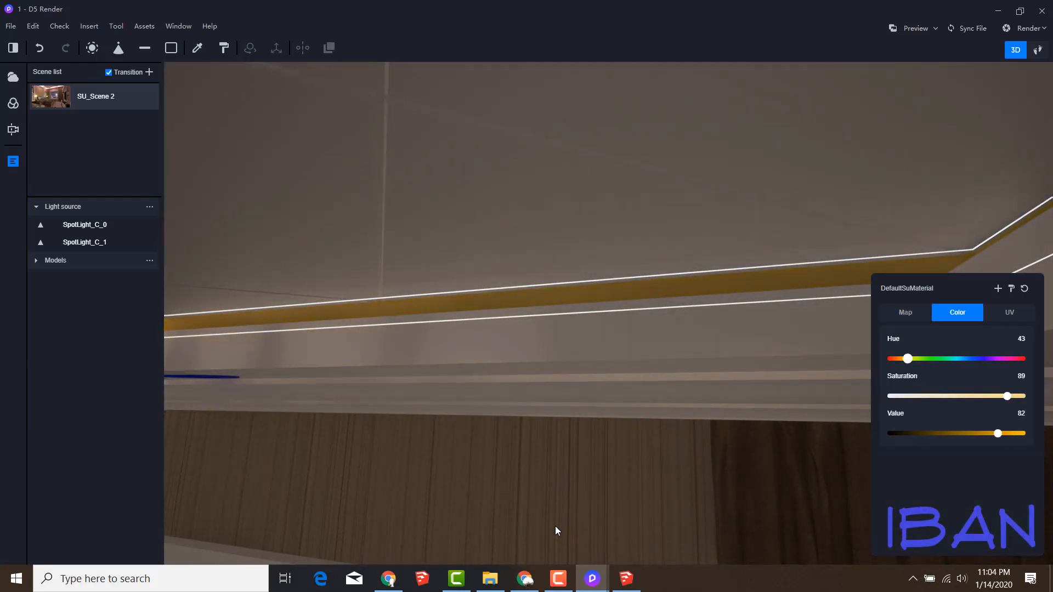
- Make the cove strip glow with light intensity 0.1 and an orange light color of hue 22 and saturation 100
left_click(906, 313)
scroll(956, 438, "down", 3)
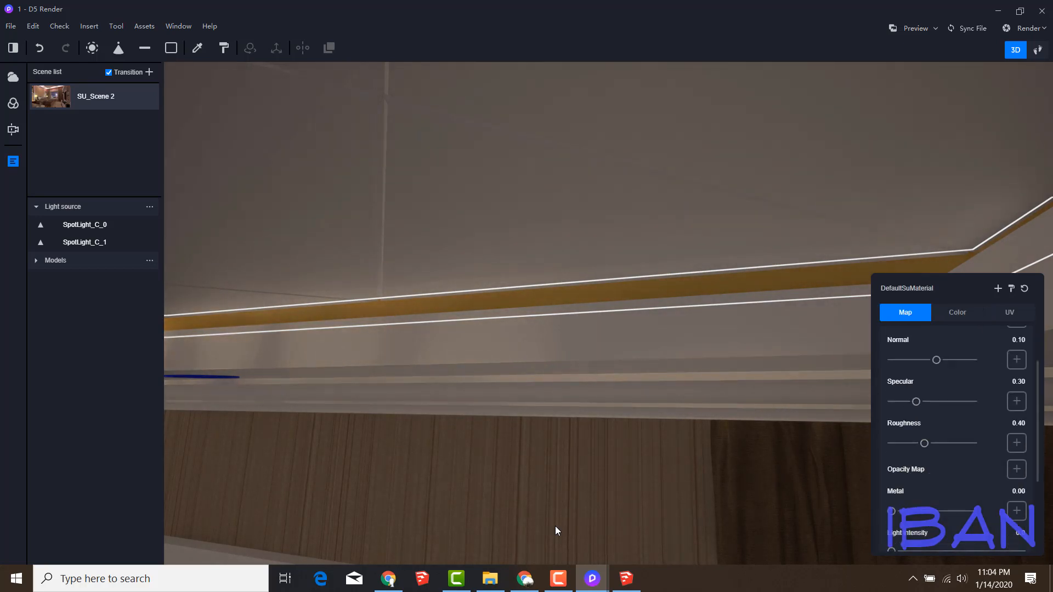
scroll(956, 438, "down", 3)
type(".1")
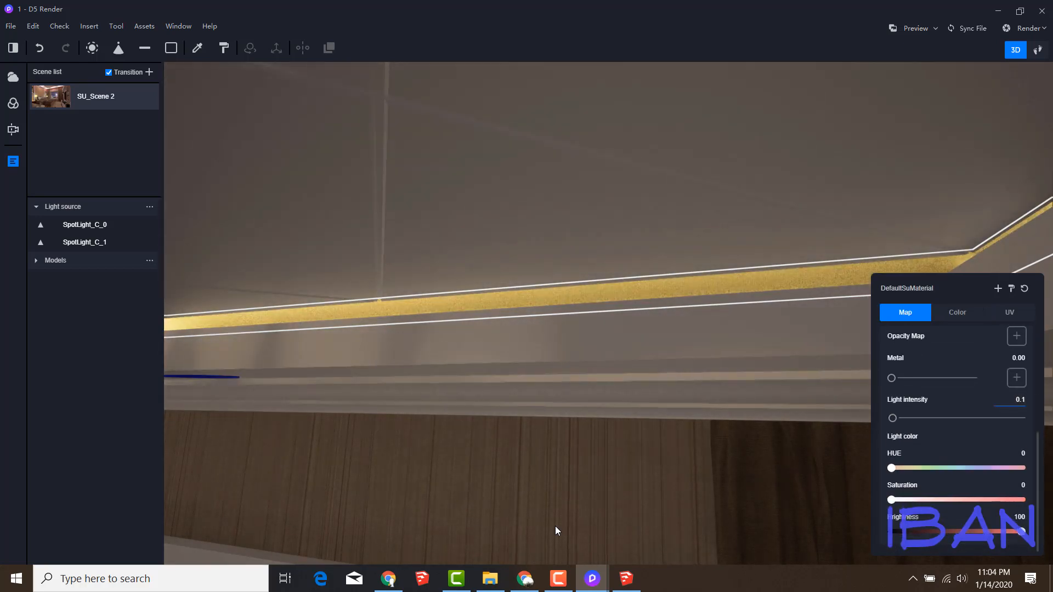
mouse_move(892, 468)
left_mouse_down()
mouse_move(998, 468)
mouse_move(904, 468)
mouse_move(1020, 500)
left_mouse_up()
left_click_drag(896, 468, 899, 468)
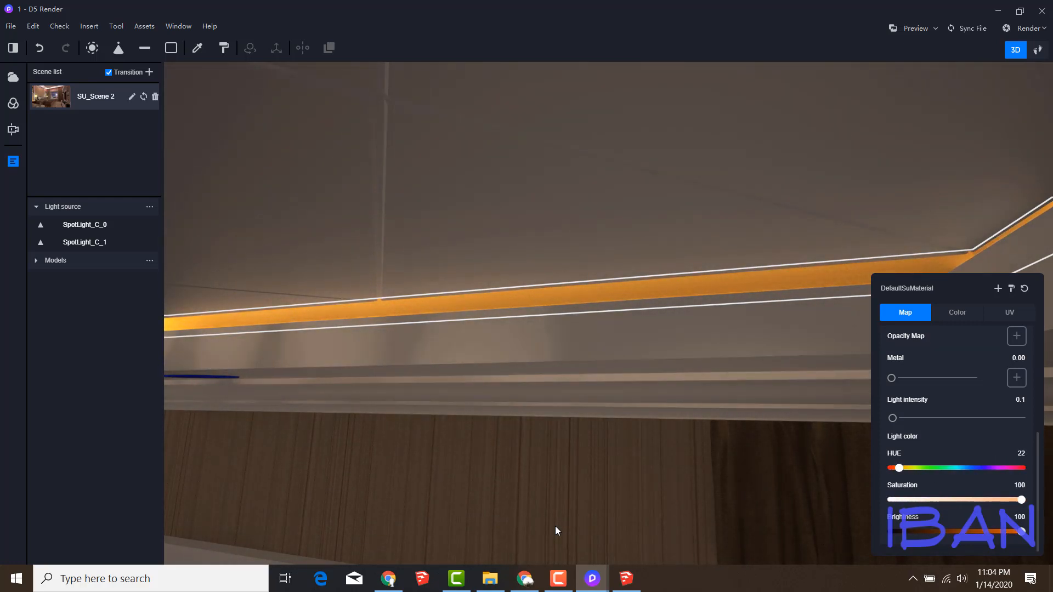
- Return to the SU_Scene 2 view, set the cove strip's light intensity to 0.2 and deselect its material
left_click(51, 96)
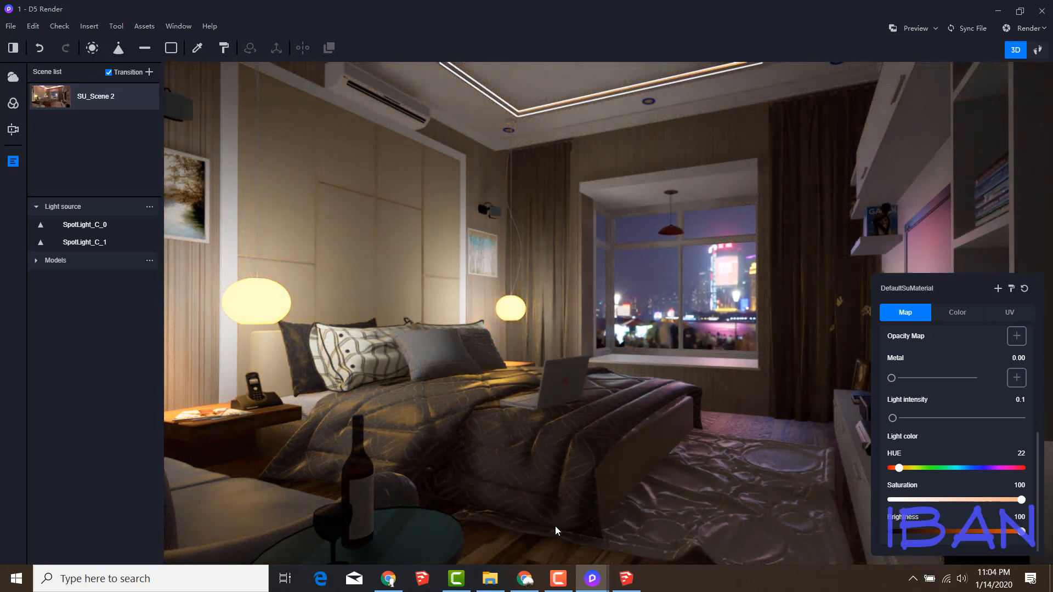
type("0")
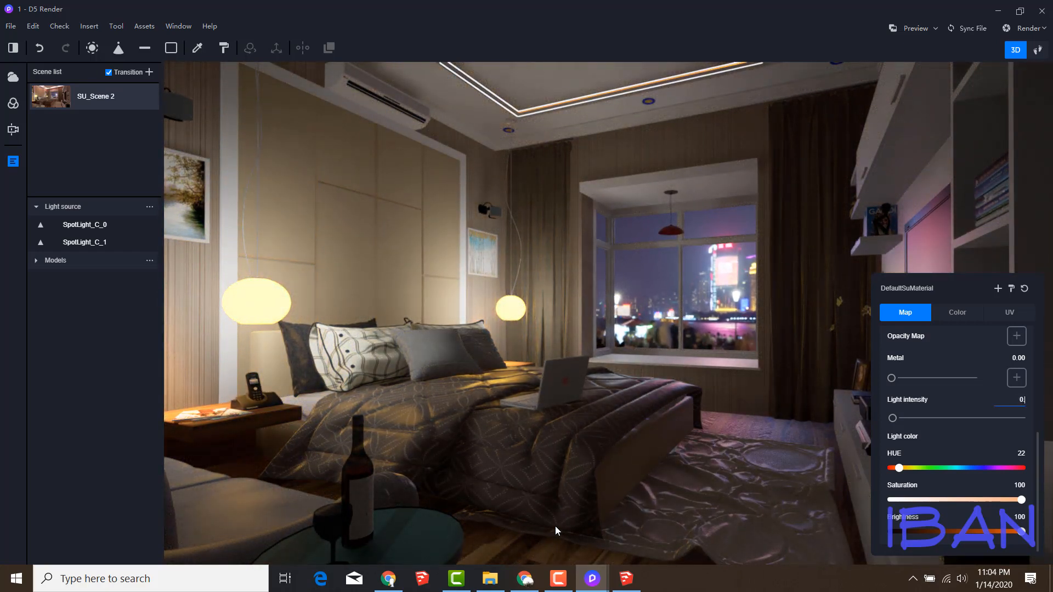
type(".2")
left_click(11, 26)
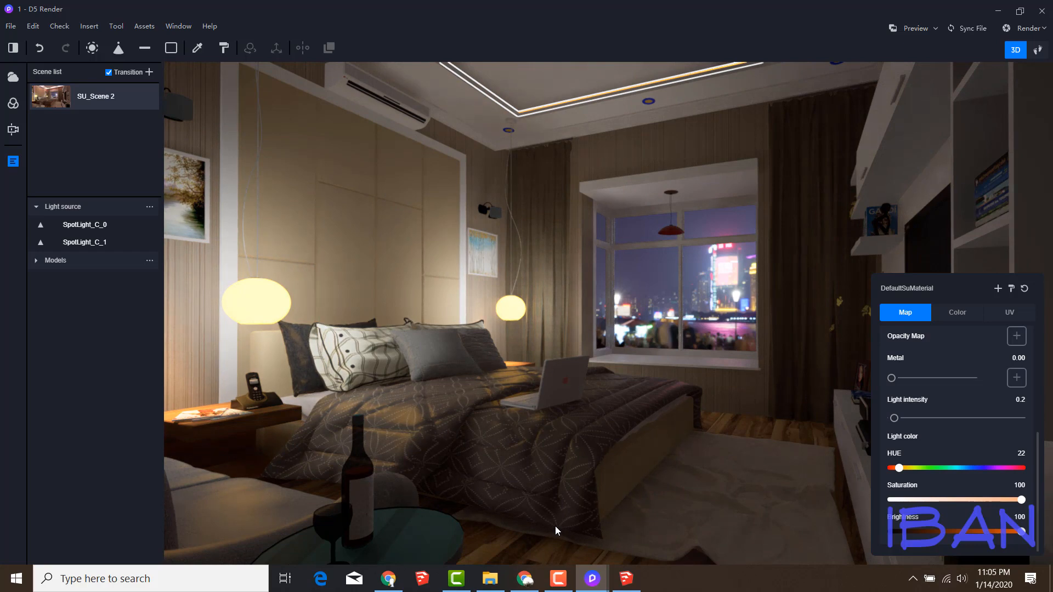
key("Escape")
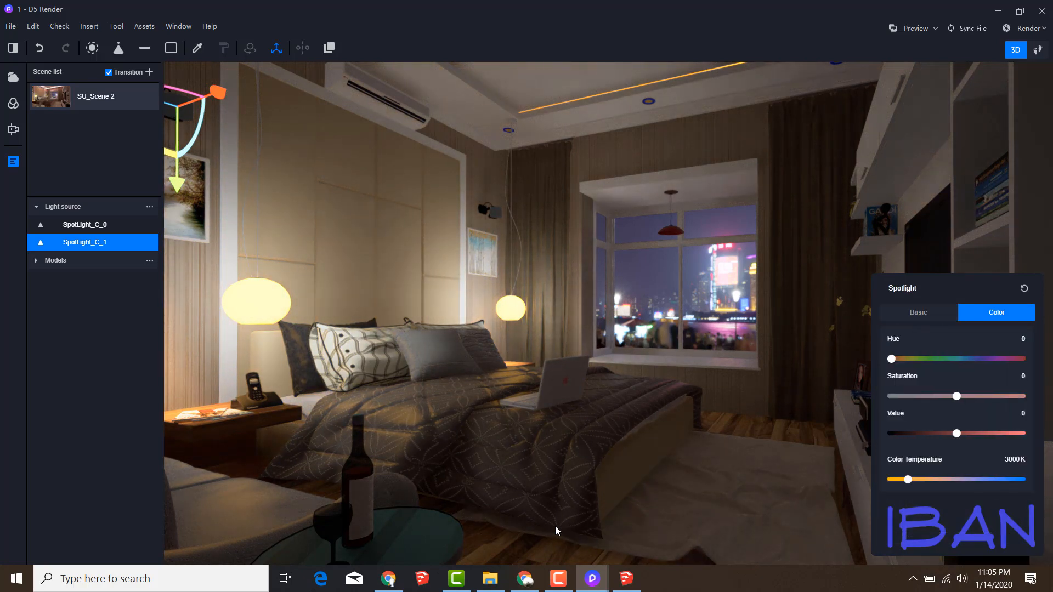
- Pick the pendant lamp material and try light intensity 0.1 with a light color of hue 34, saturation 70 and brightness 68
key("ctrl+z")
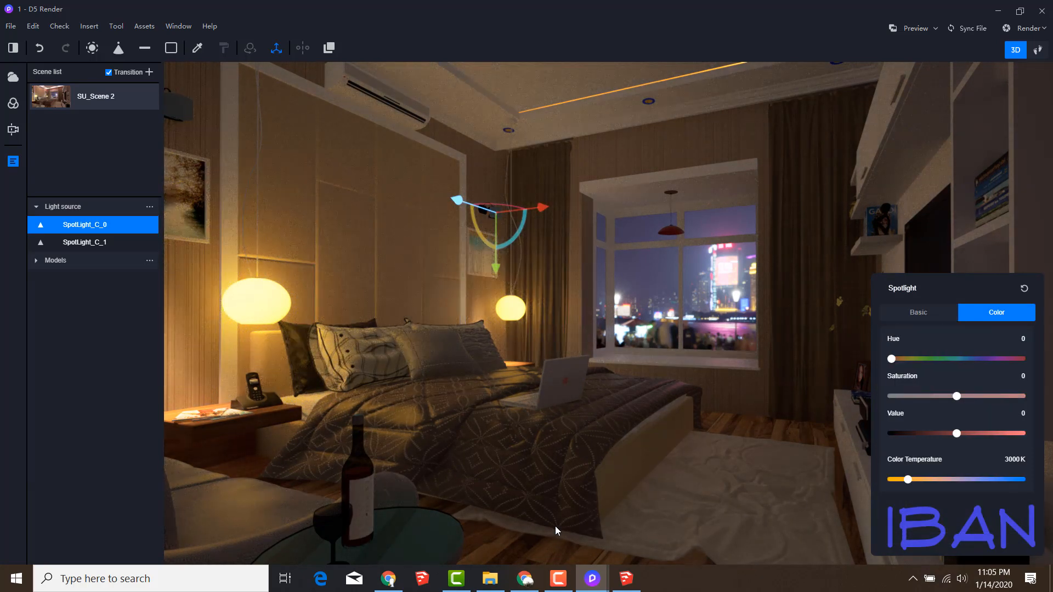
left_click(555, 530)
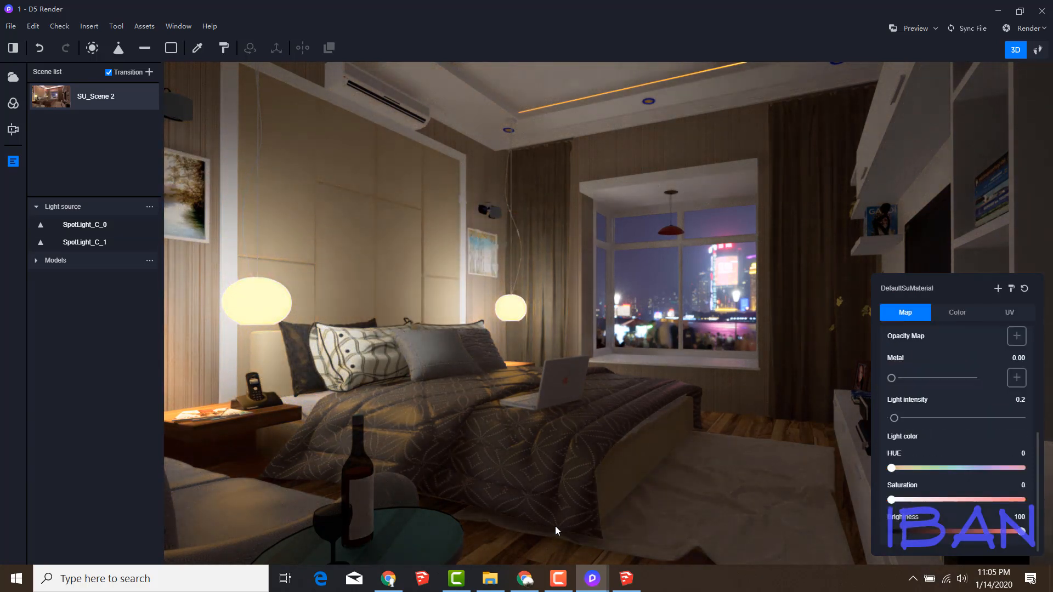
left_click_drag(891, 500, 1022, 500)
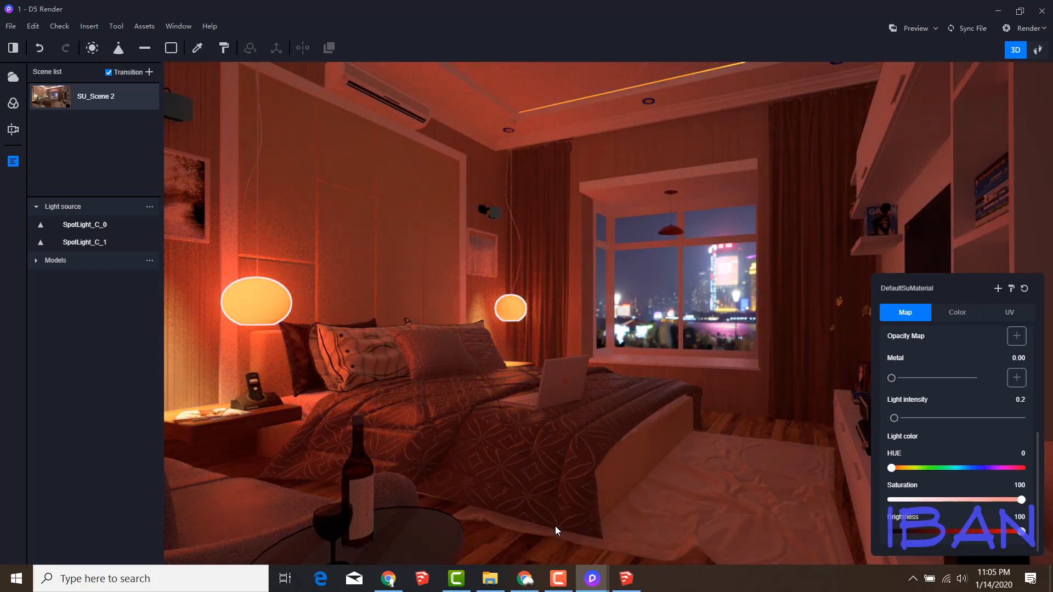
left_click_drag(891, 467, 904, 467)
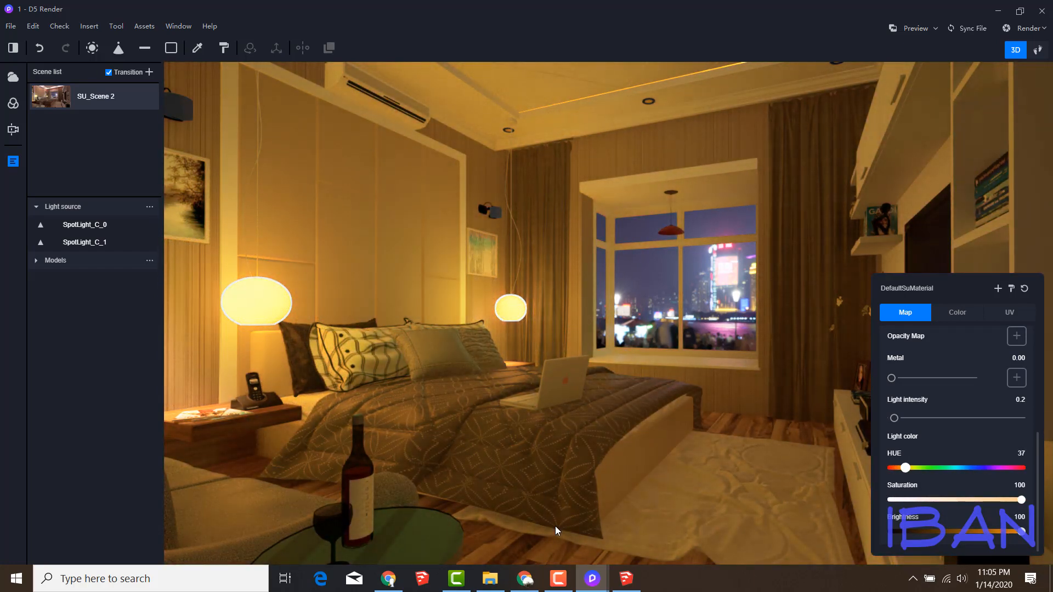
mouse_move(1021, 500)
left_mouse_down()
mouse_move(957, 499)
mouse_move(982, 499)
left_mouse_up()
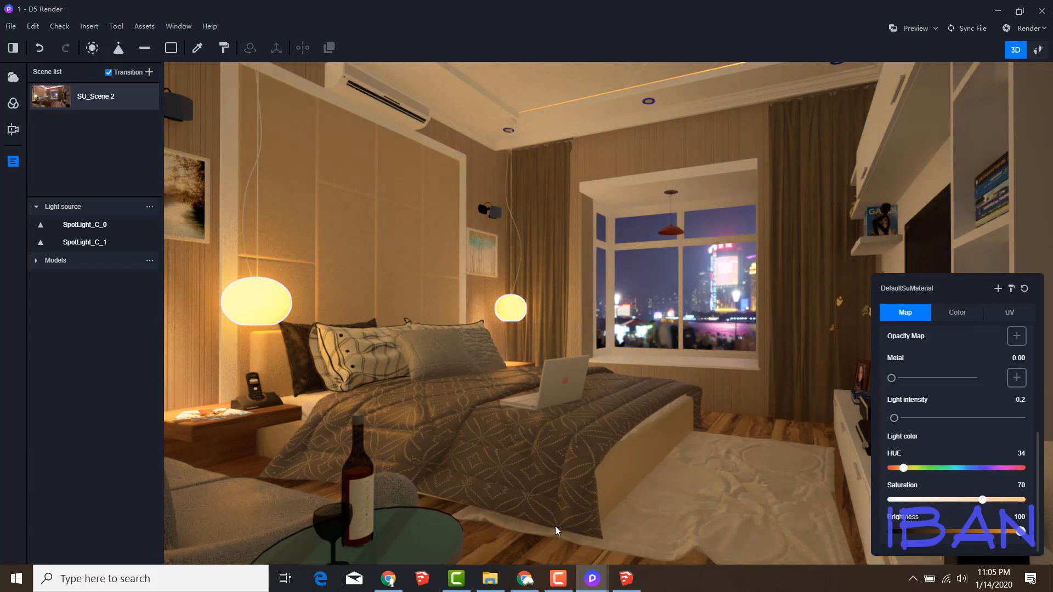
left_click_drag(1021, 531, 1001, 531)
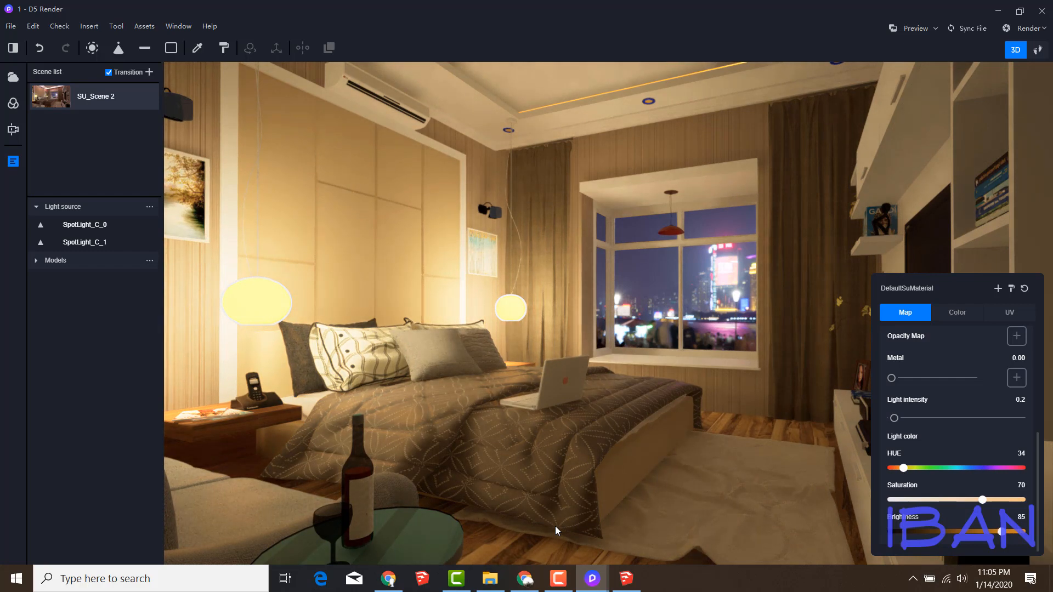
type(".1")
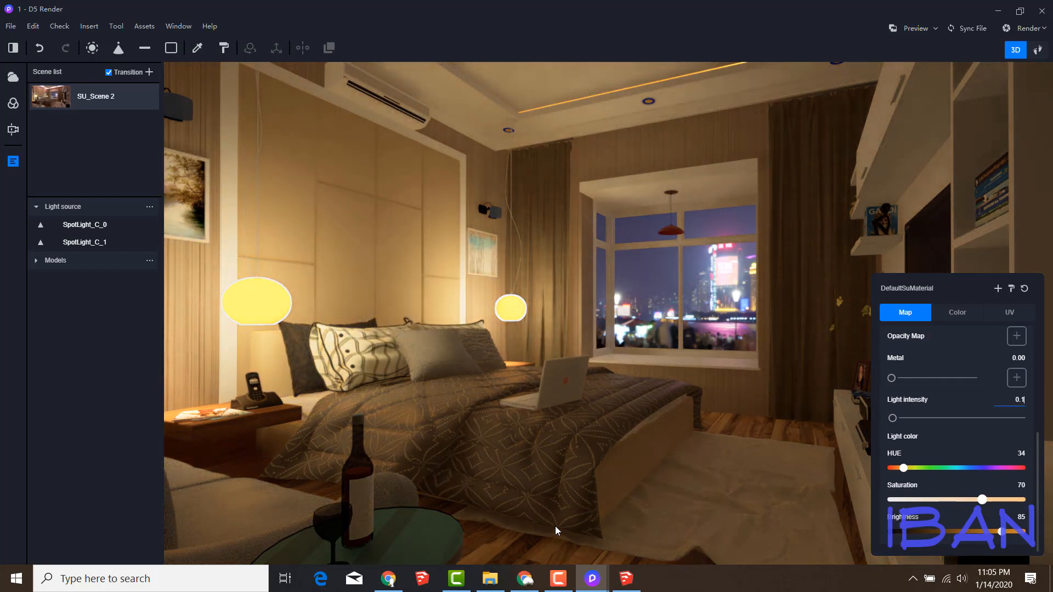
left_click_drag(1001, 531, 979, 531)
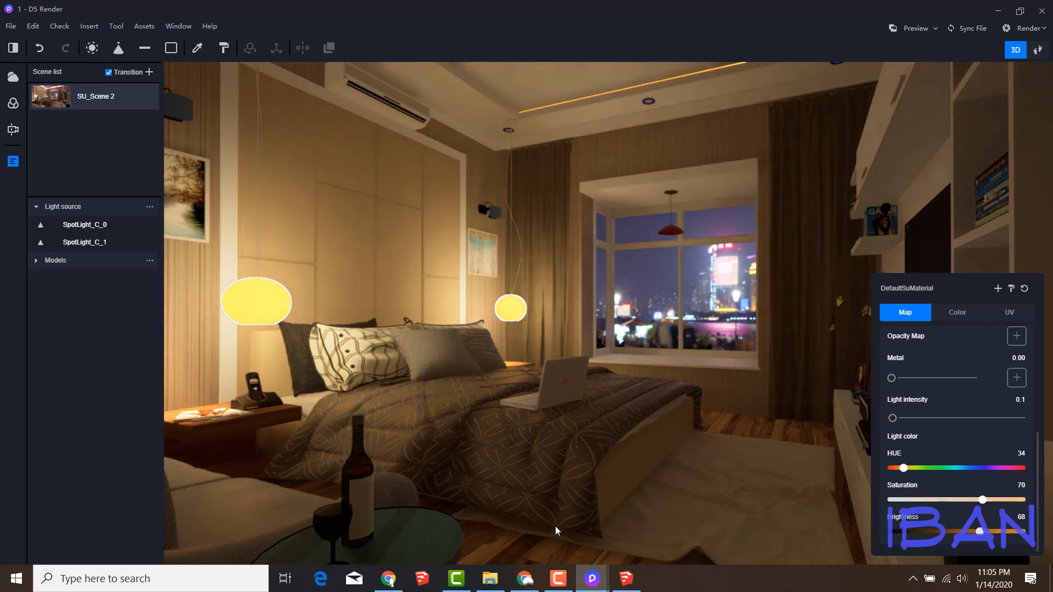
- Reset the pendant lamp material to its defaults and set its light intensity to 0.1
left_click(957, 312)
left_click(906, 313)
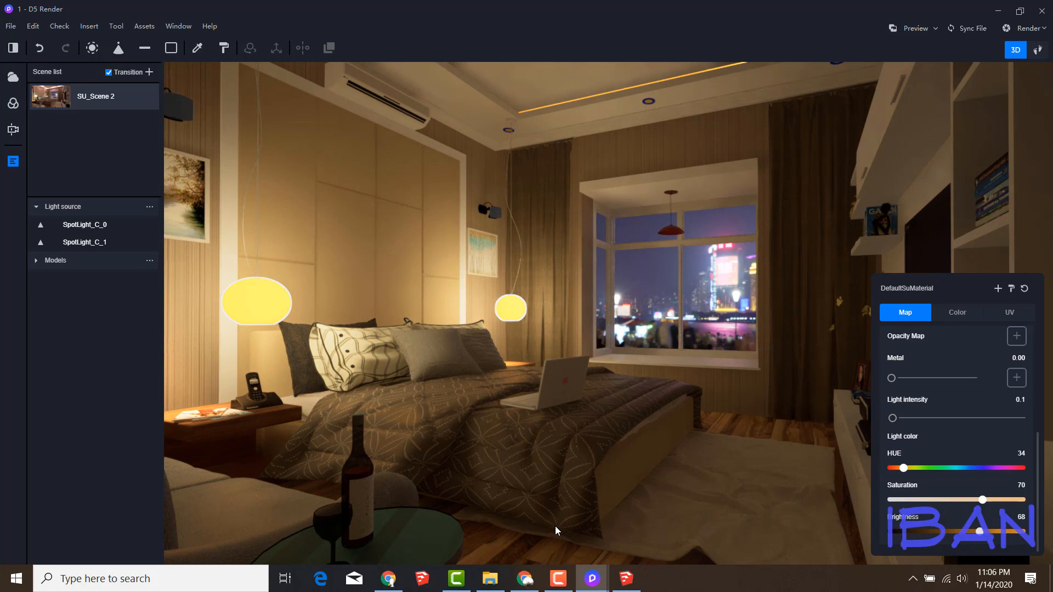
left_click(958, 313)
left_click(905, 312)
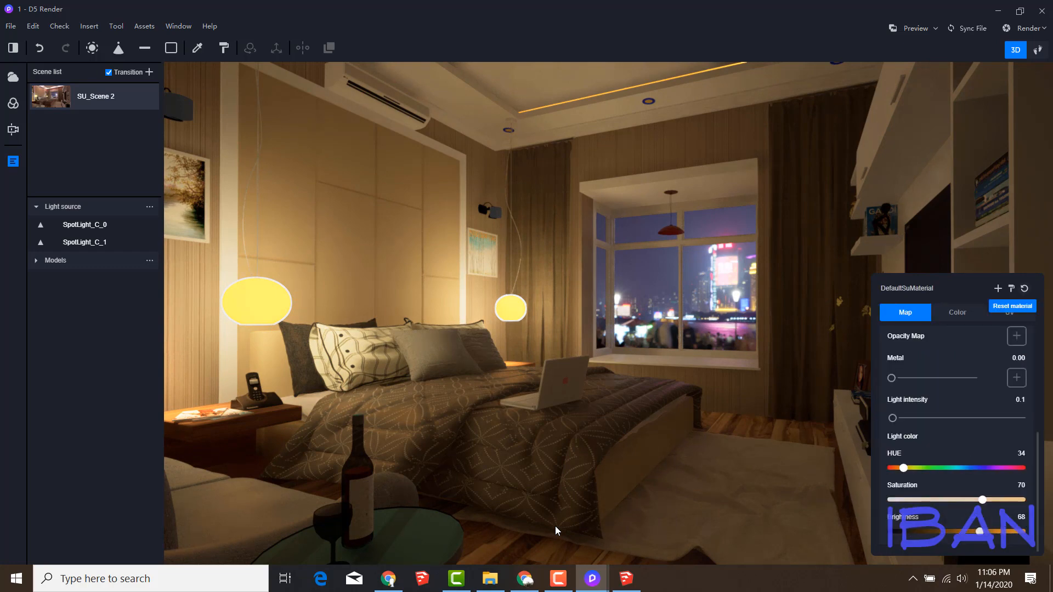
left_click(1023, 288)
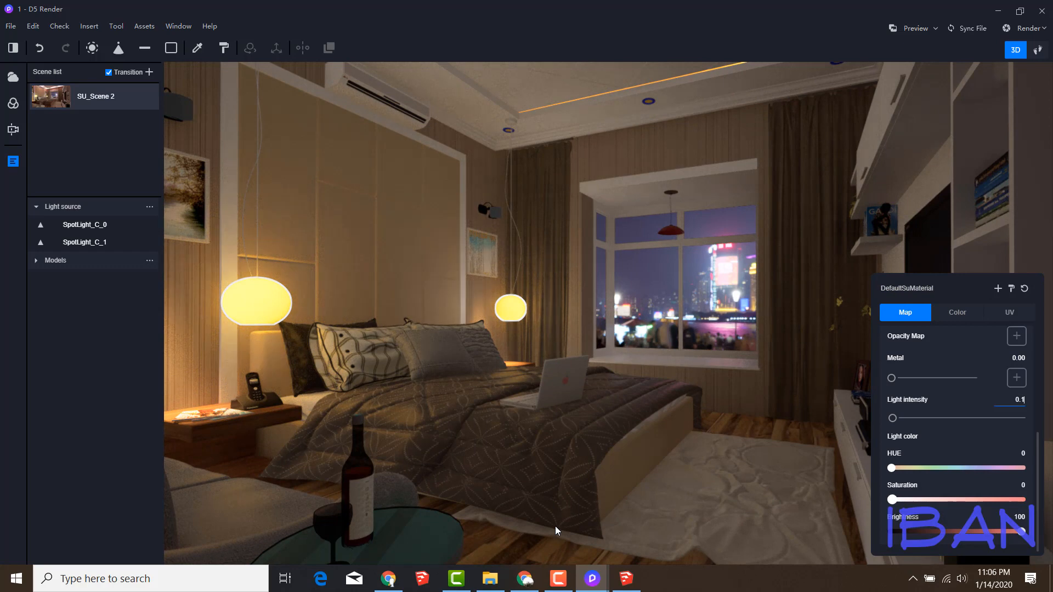
- Try a pendant lamp light color of hue 34, saturation 32 and brightness 66
left_click_drag(891, 499, 1022, 499)
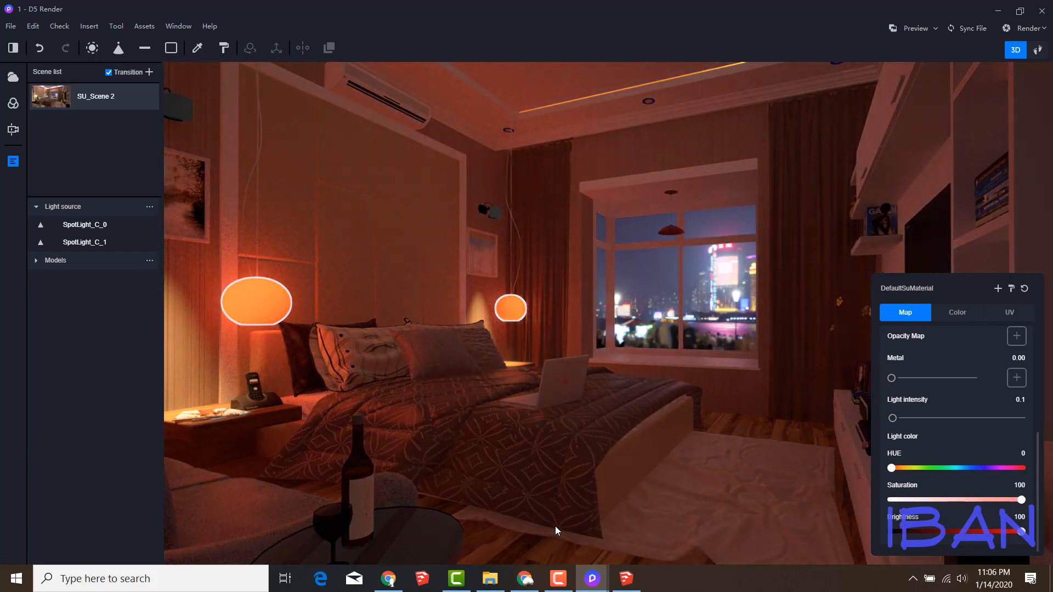
left_click_drag(891, 467, 903, 467)
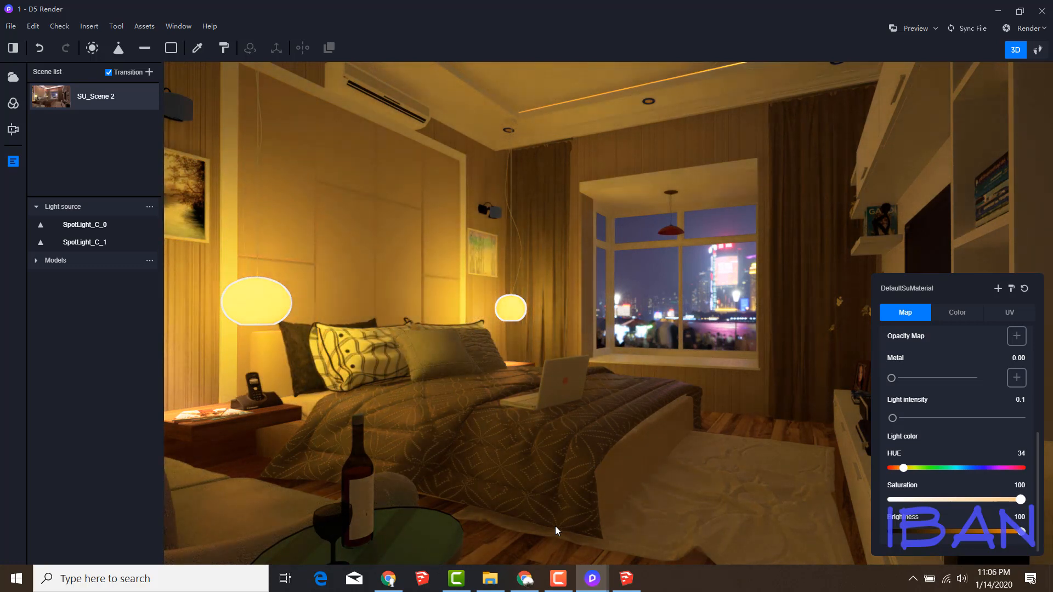
left_click_drag(1021, 530, 977, 531)
left_click_drag(1021, 500, 986, 499)
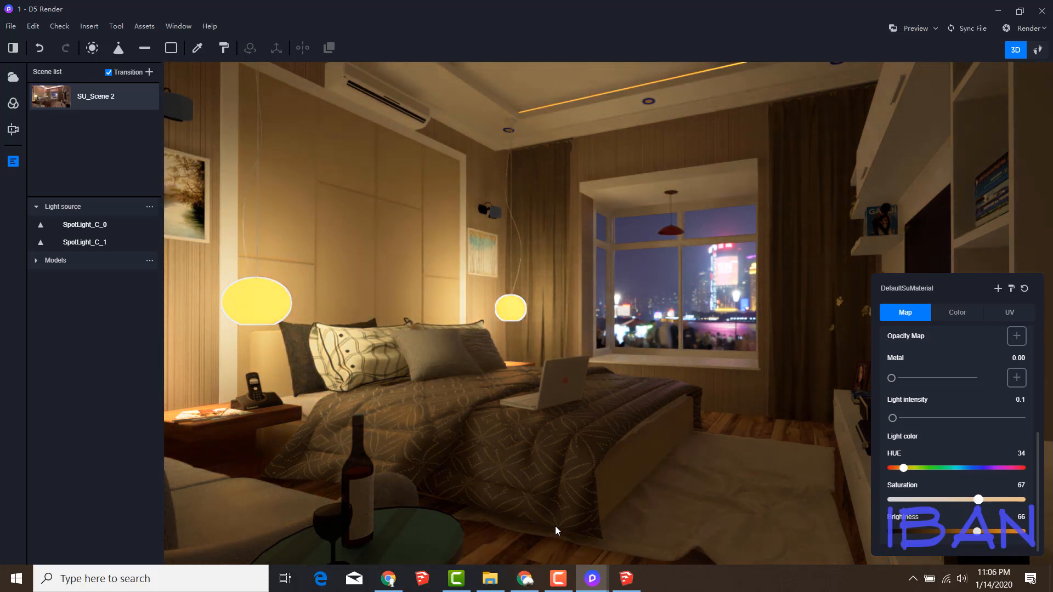
left_click_drag(978, 500, 932, 499)
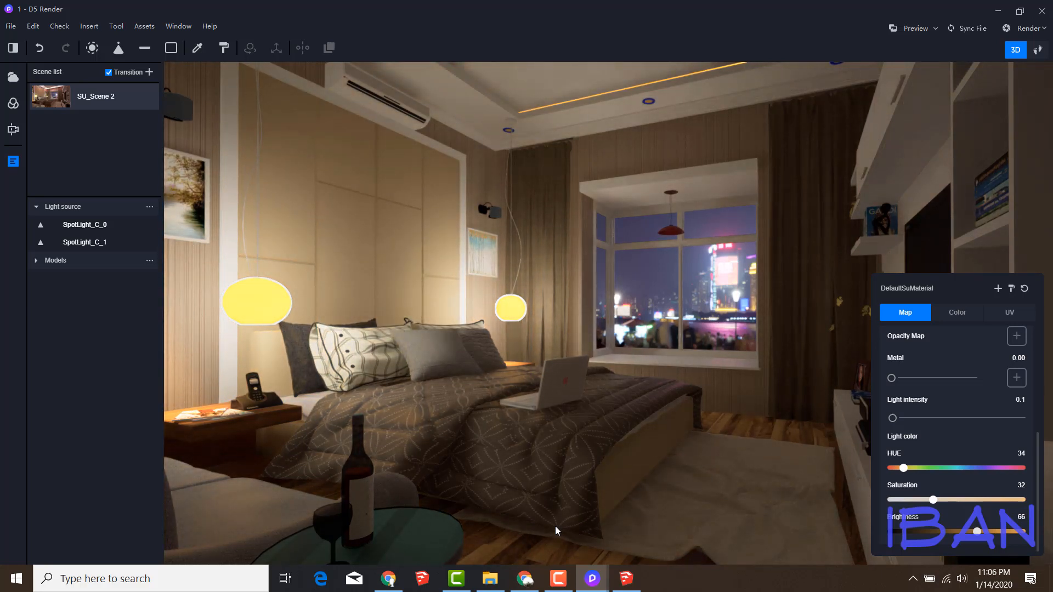
- Set the pendant lamps' light color to hue 42, saturation 78 and brightness 29
mouse_move(977, 532)
left_mouse_down()
mouse_move(939, 531)
mouse_move(995, 500)
left_mouse_up()
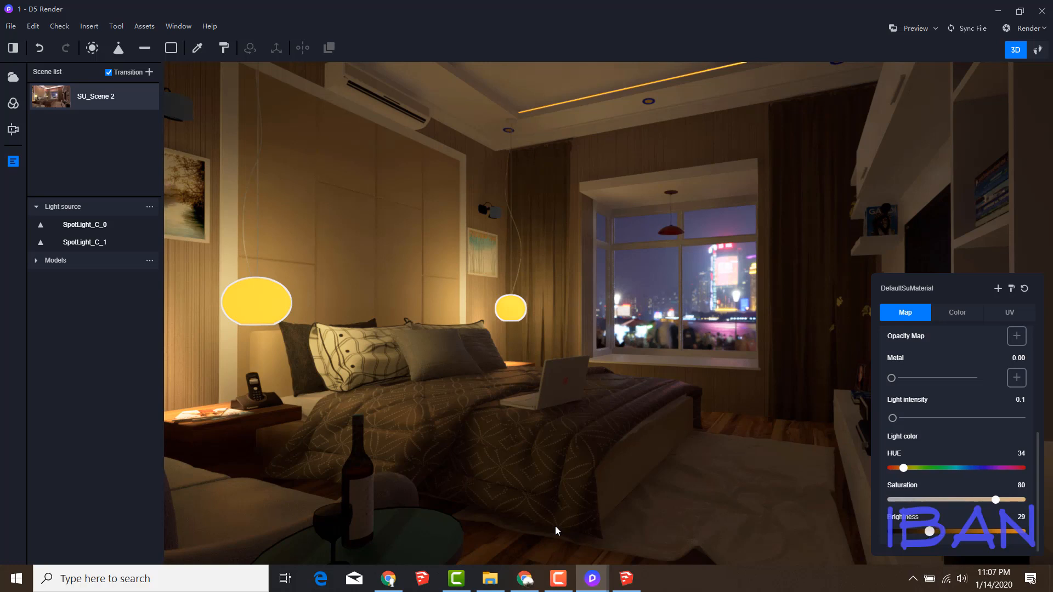
left_click_drag(903, 468, 915, 468)
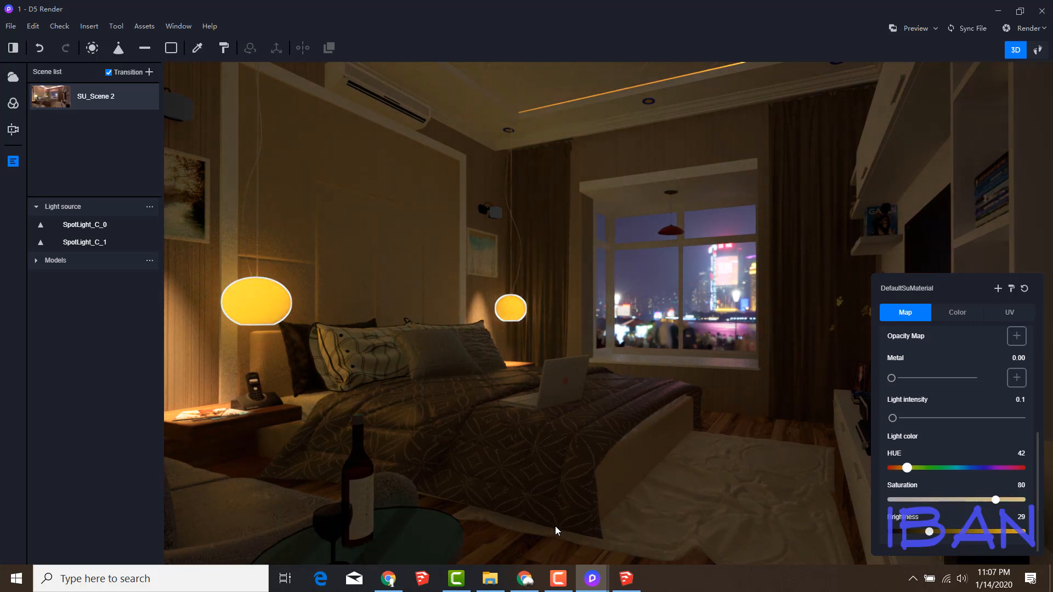
left_click_drag(995, 499, 1020, 499)
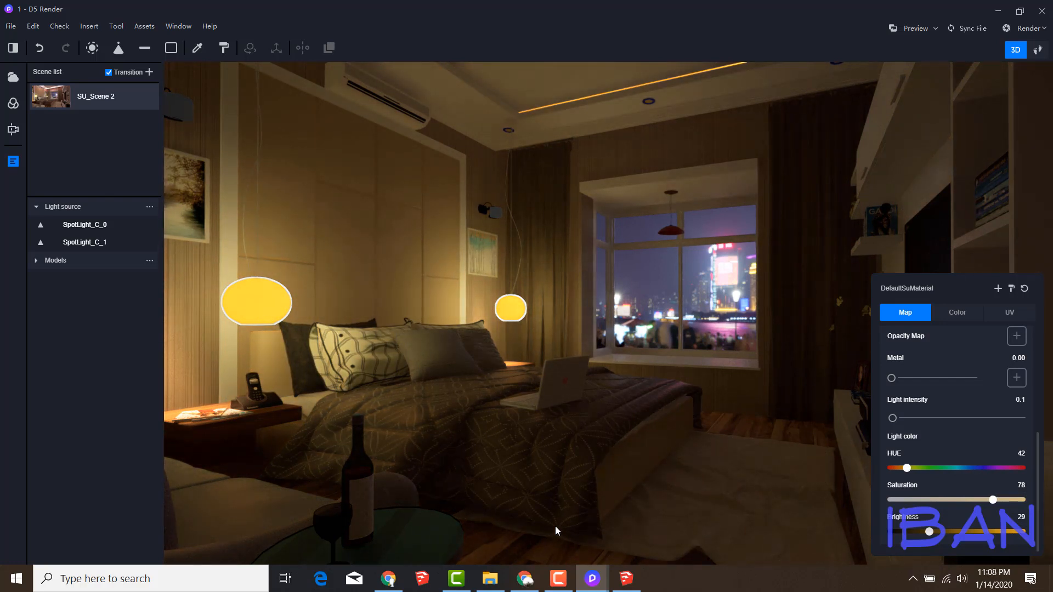
- Make the logo on the laptop lid glow with light intensity 0.1, light color hue 86 and brightness 3
left_click(565, 381)
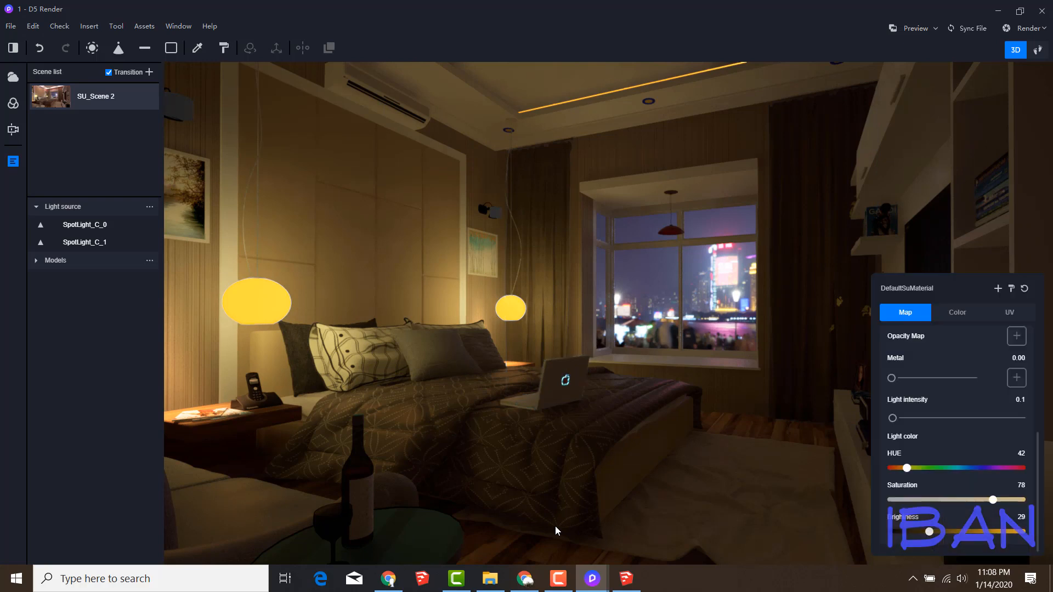
type("0.1")
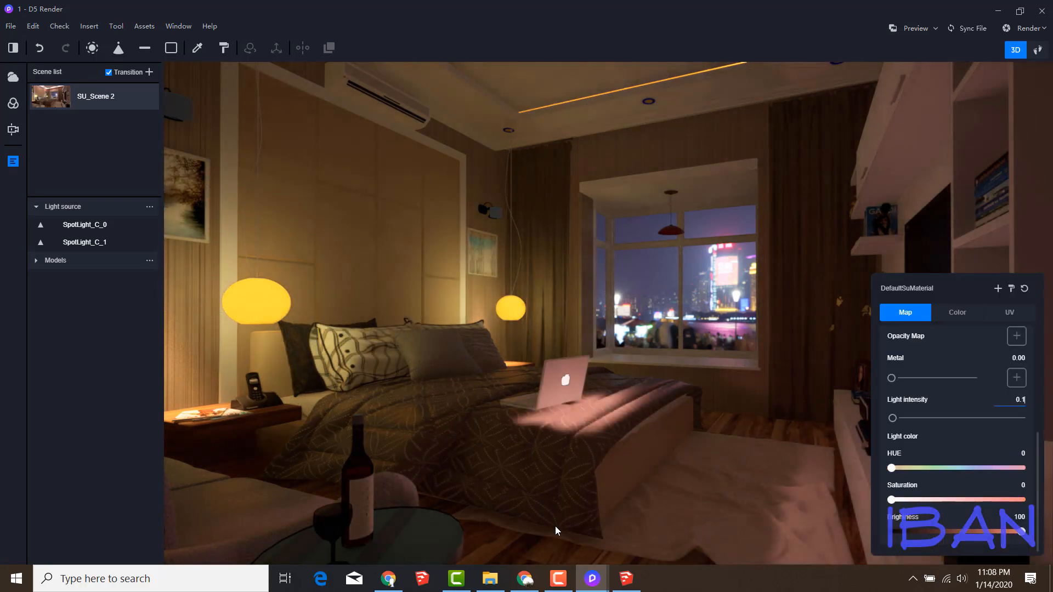
left_click_drag(891, 468, 922, 467)
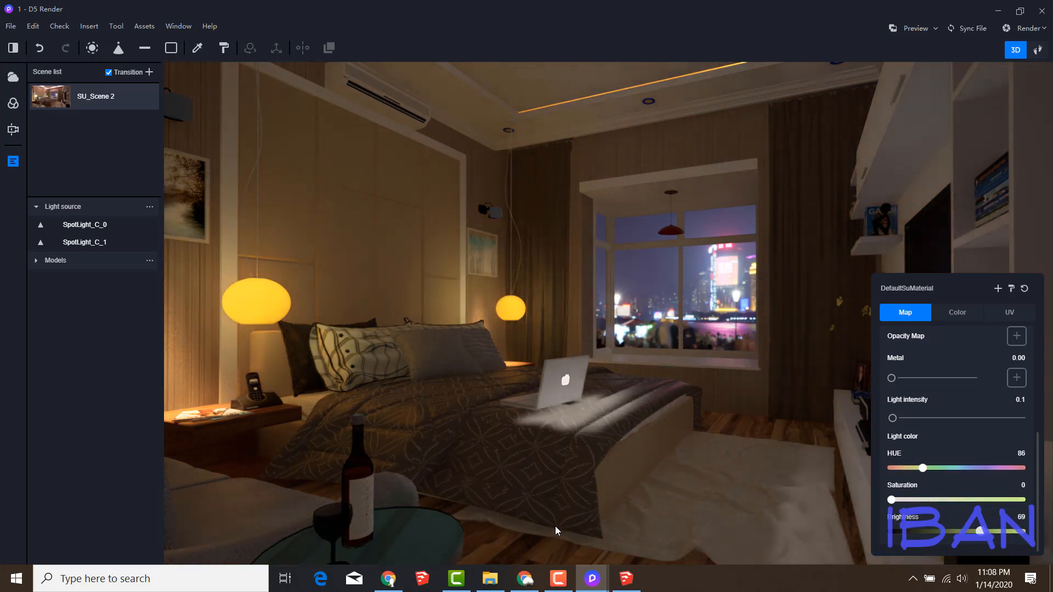
left_click_drag(986, 532, 899, 531)
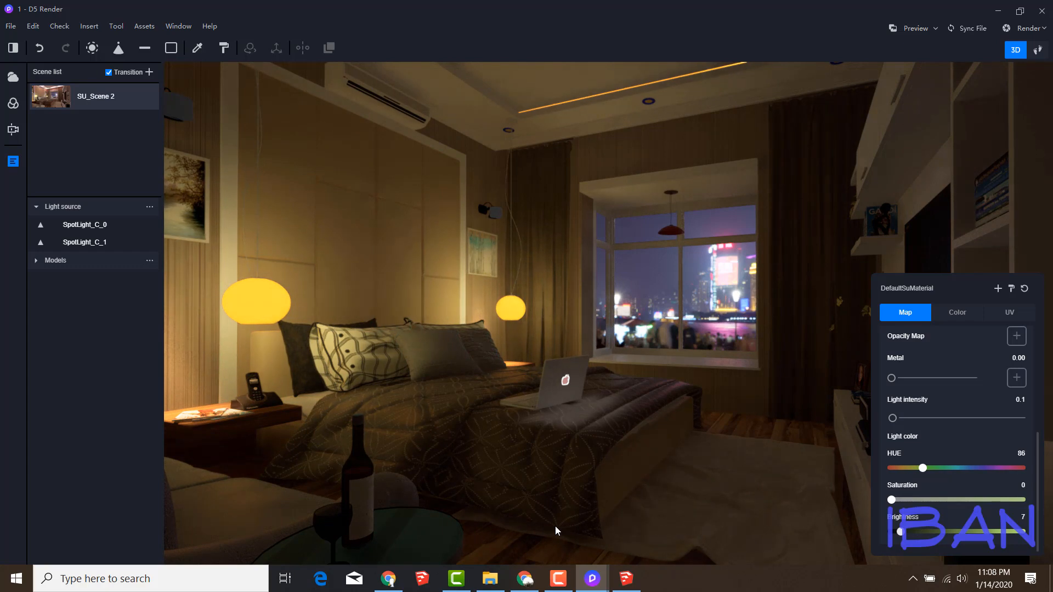
left_click_drag(900, 531, 895, 532)
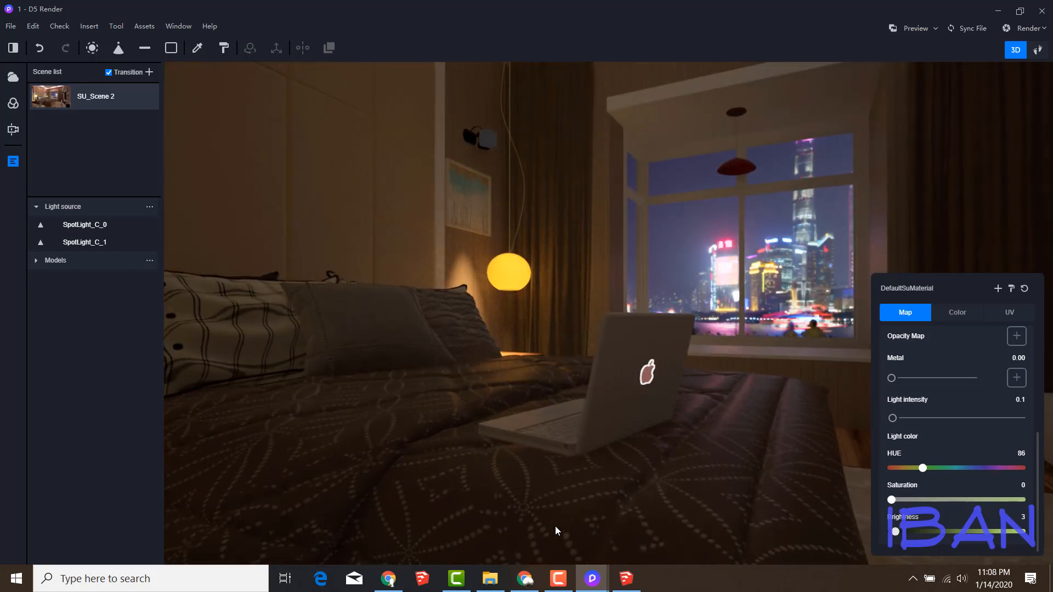
- Make the laptop and TV screen material glow with light intensity 0.1 and light color brightness 7
left_click(1037, 50)
key("a")
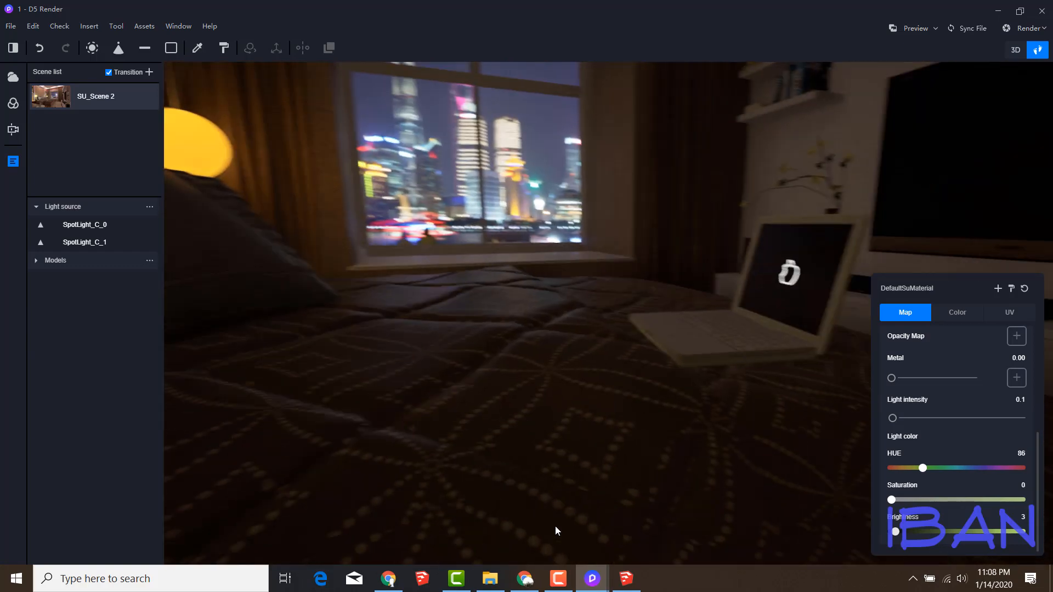
key("w")
key("e")
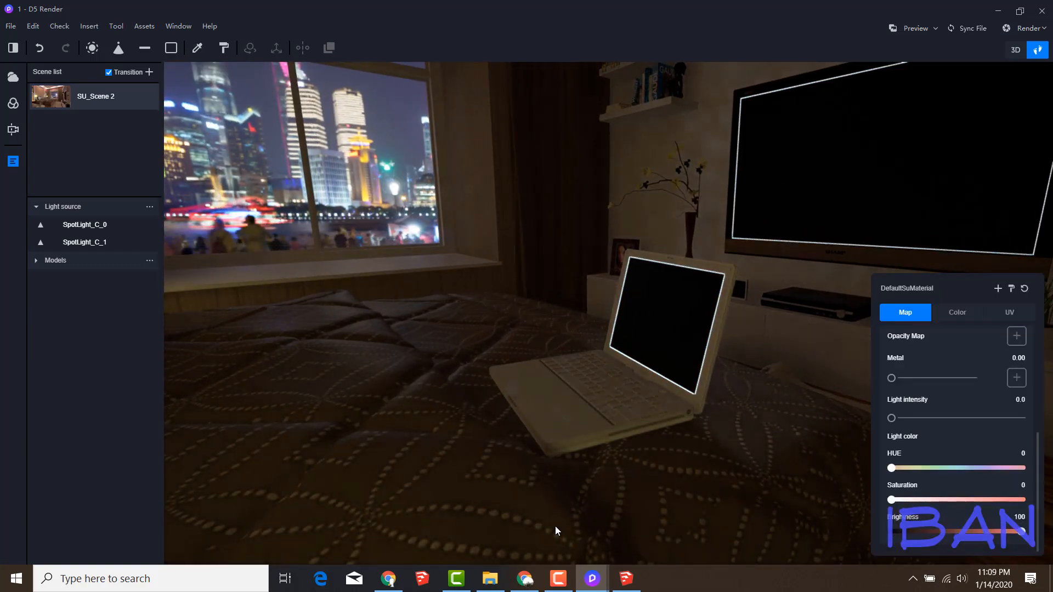
key("Return")
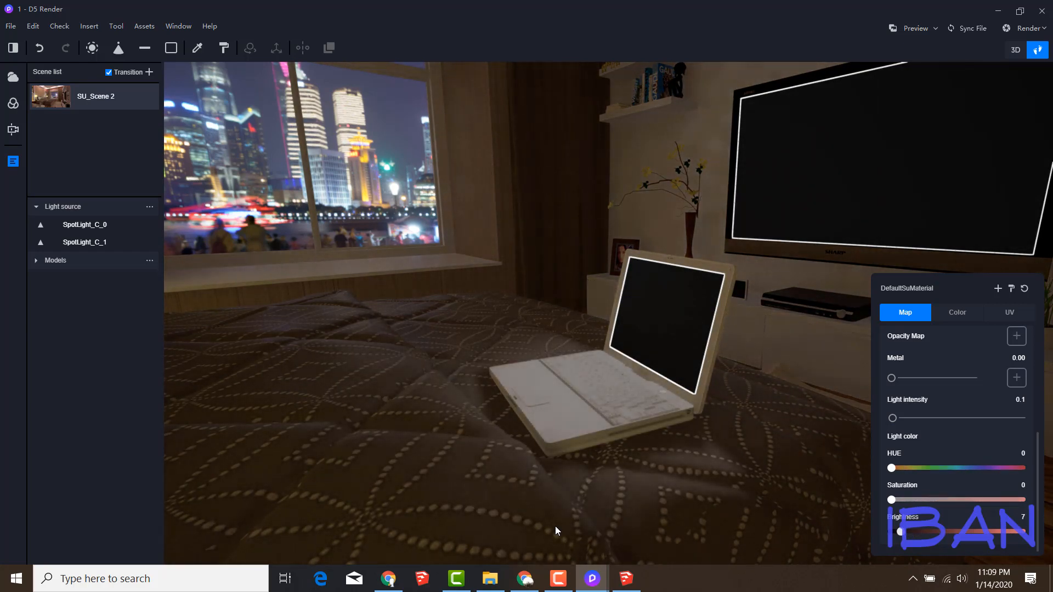
- Deselect the screen material and place a spotlight at the ceiling downlight between the window and TV wall, aimed down at the floor
key("d")
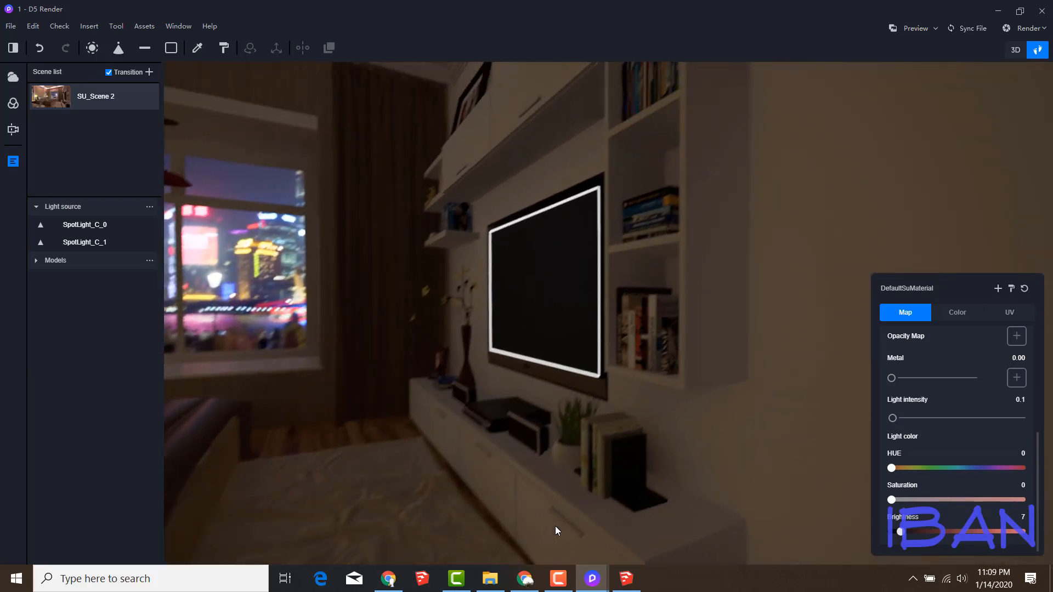
key("s")
key("w")
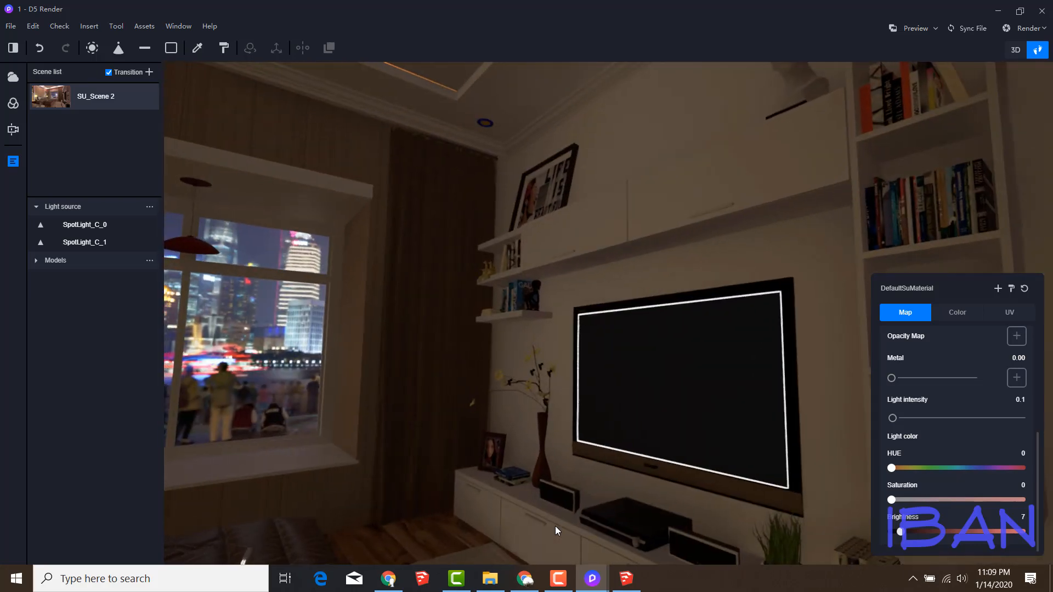
key("Escape")
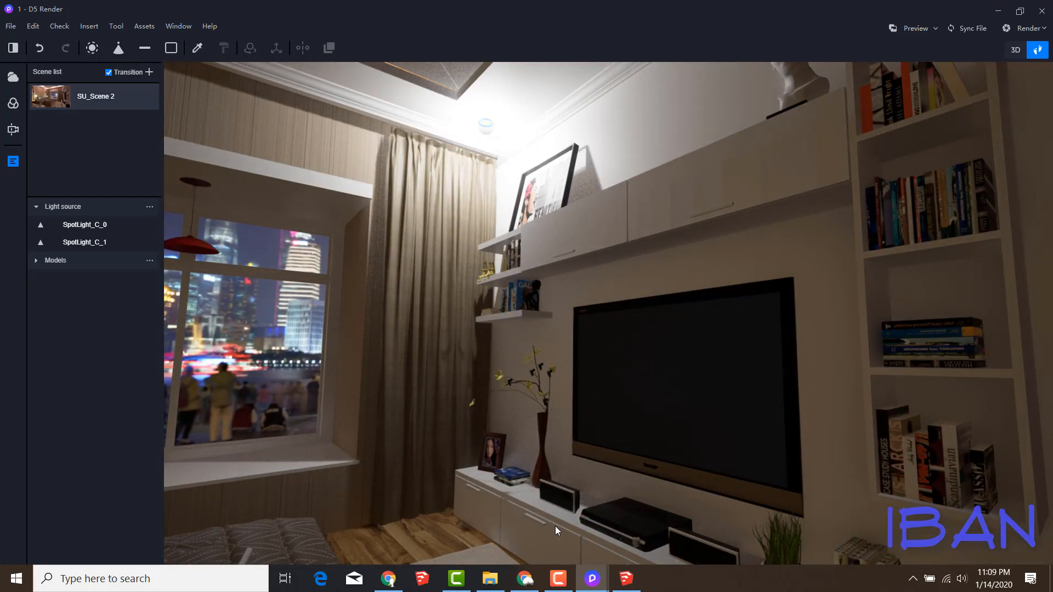
left_click(485, 125)
left_click(482, 507)
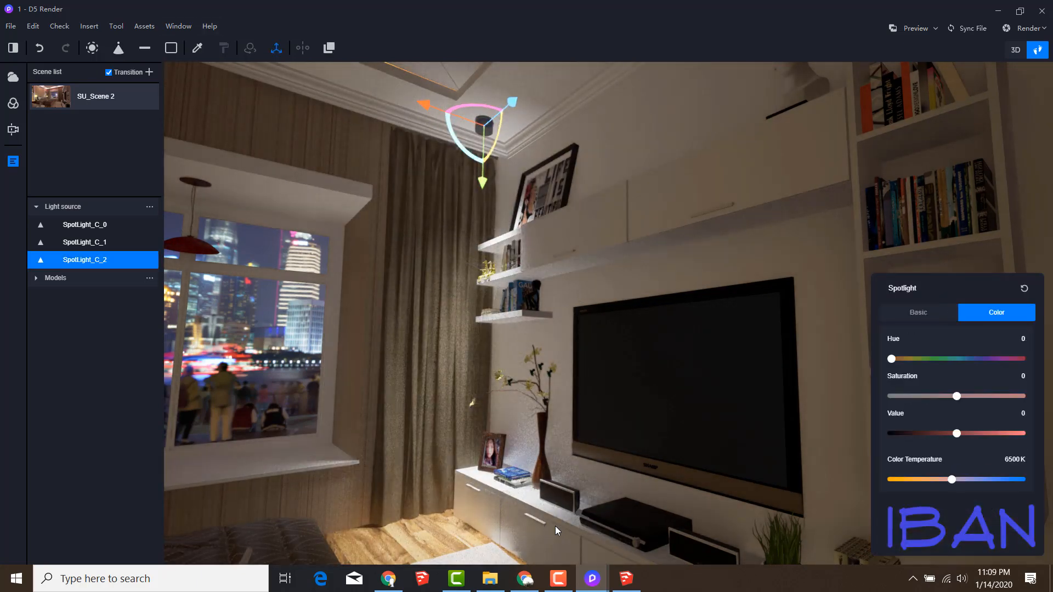
- Set the new downlight spotlight's color temperature to 3000 K and its brightness to 10
double_click(1013, 460)
type("3000")
key("Return")
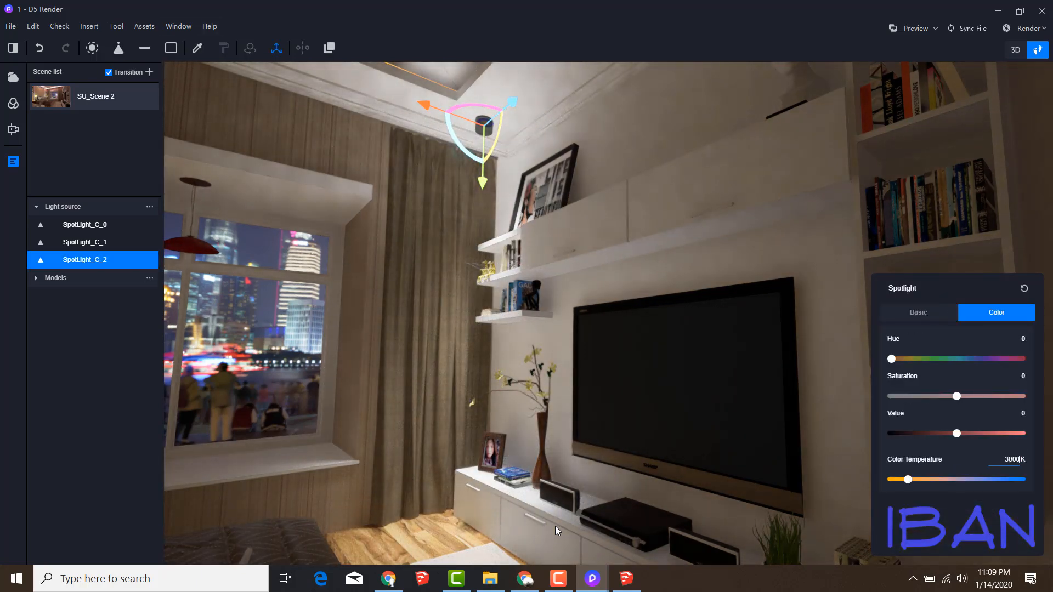
right_click_drag(554, 525, 568, 536)
left_click(918, 313)
scroll(956, 417, "down", 2)
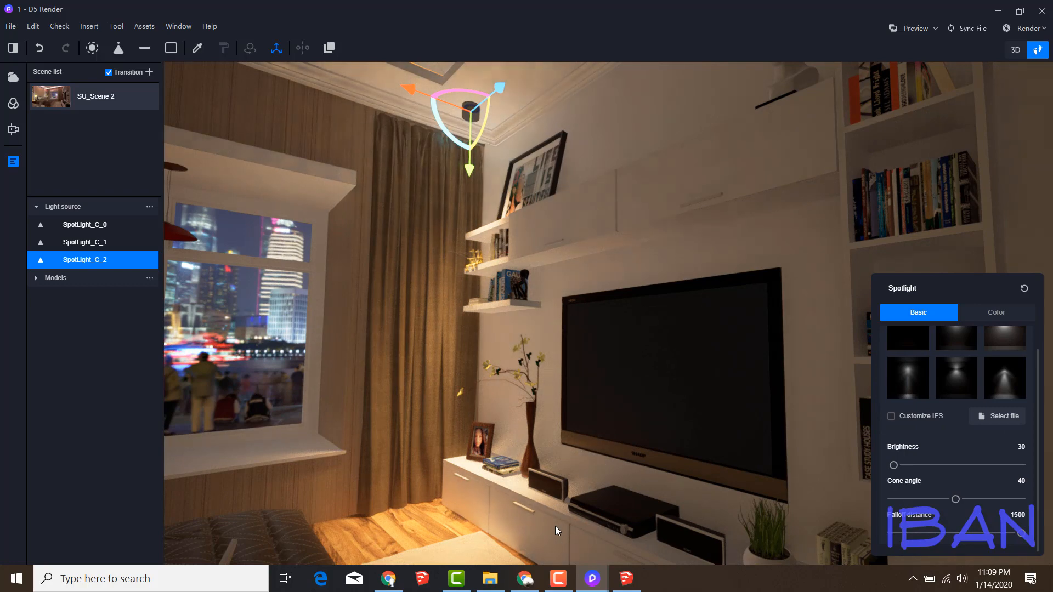
double_click(1019, 447)
type("10")
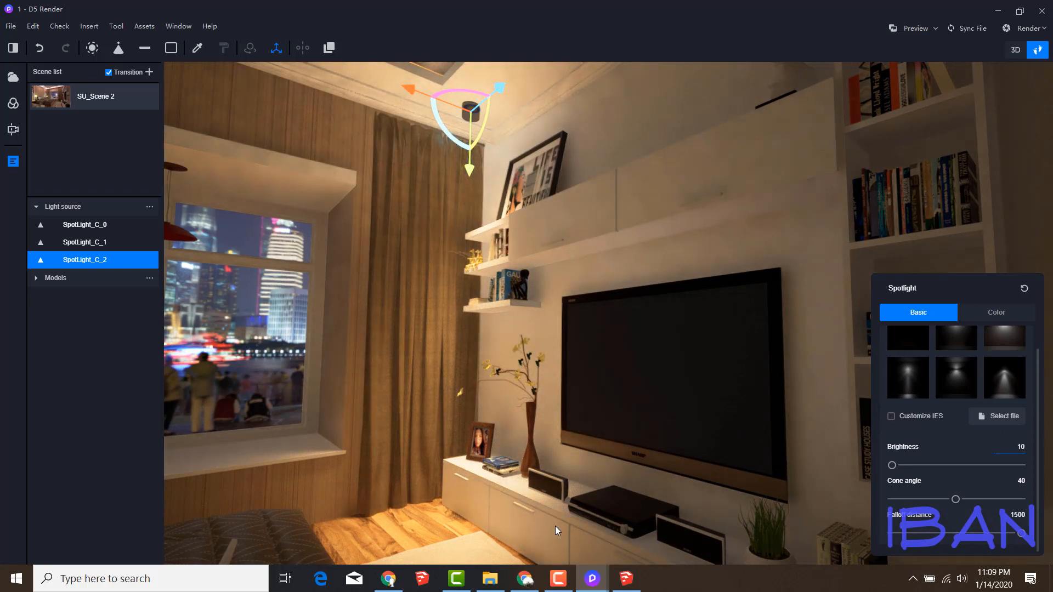
key("Return")
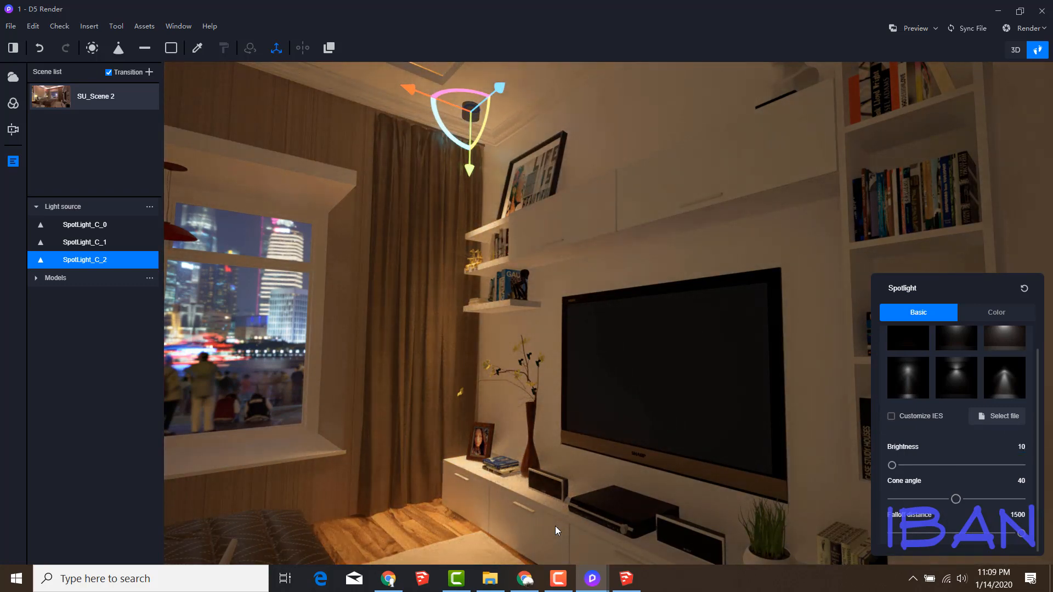
- Reduce the spotlight's cone angle and falloff distance, and copy it along the ceiling to another downlight
left_click_drag(955, 499, 898, 499)
left_click_drag(1021, 533, 994, 533)
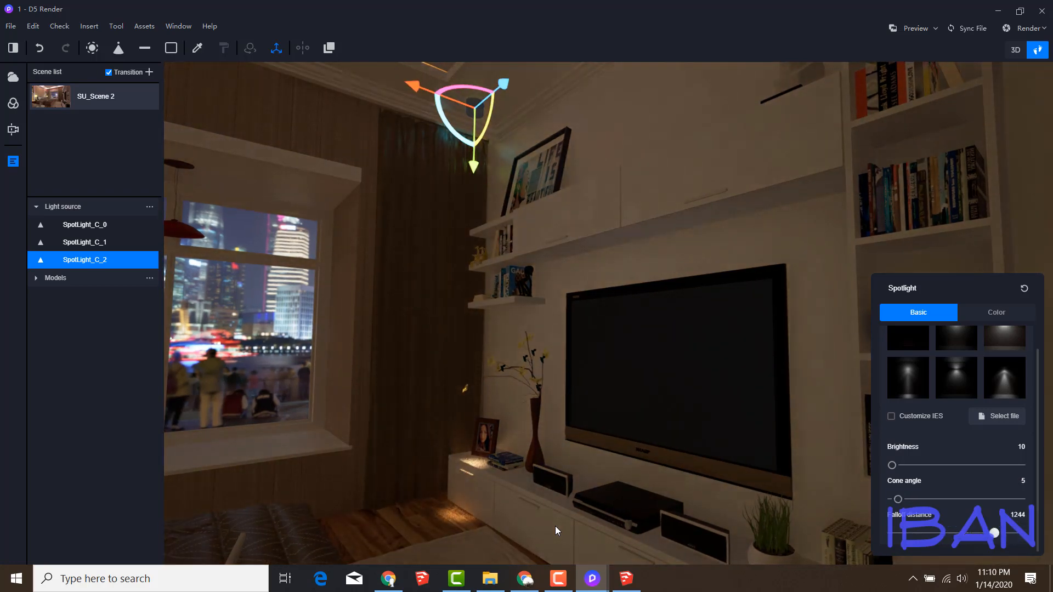
left_click_drag(897, 499, 937, 499)
left_click_drag(994, 533, 925, 533)
right_click_drag(555, 526, 740, 501)
left_click_drag(386, 103, 768, 56, "shift")
- Add a point light in the window bay and raise it up to the red hanging lamp's shade
key("d")
right_click_drag(555, 525, 466, 525)
key("s")
key("w")
left_click(92, 48)
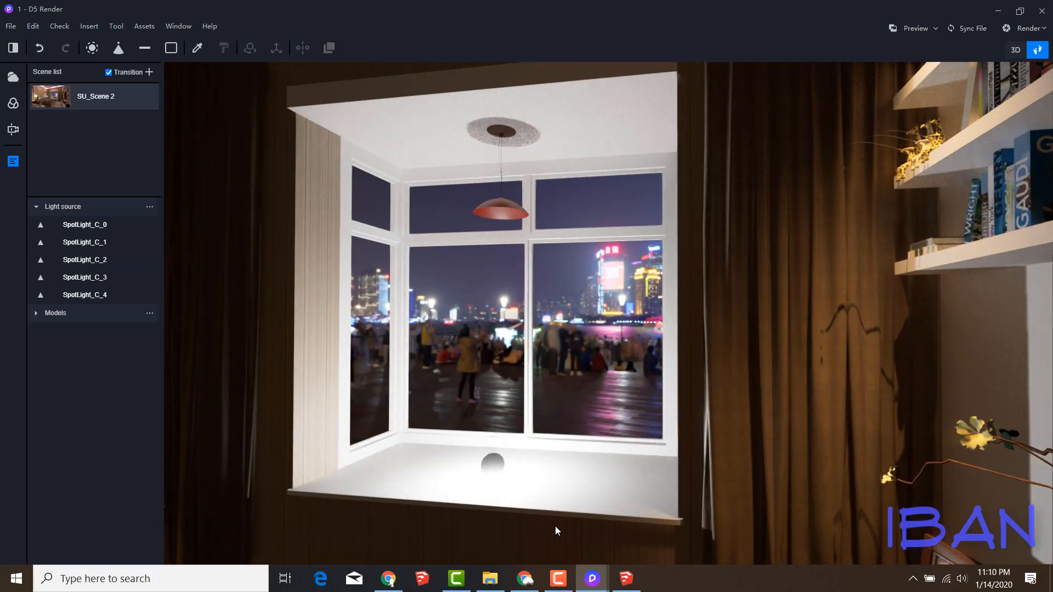
left_click(500, 465)
left_click_drag(500, 413, 500, 175)
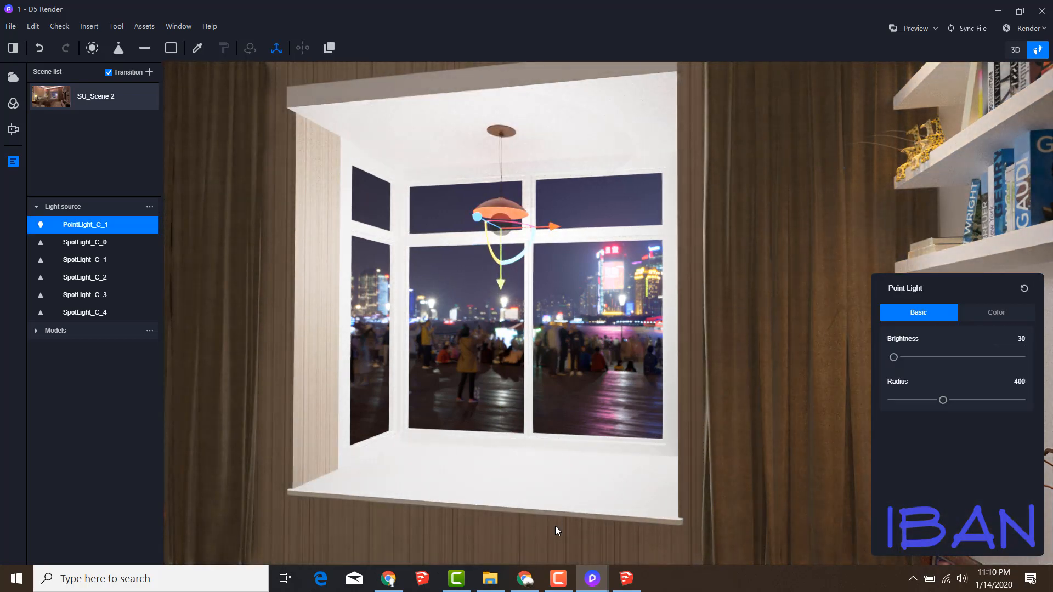
- Set the window bay point light's brightness to 1 and its color temperature to 3000 K
double_click(1020, 339)
type("1")
key("Return")
left_click(996, 313)
double_click(1011, 459)
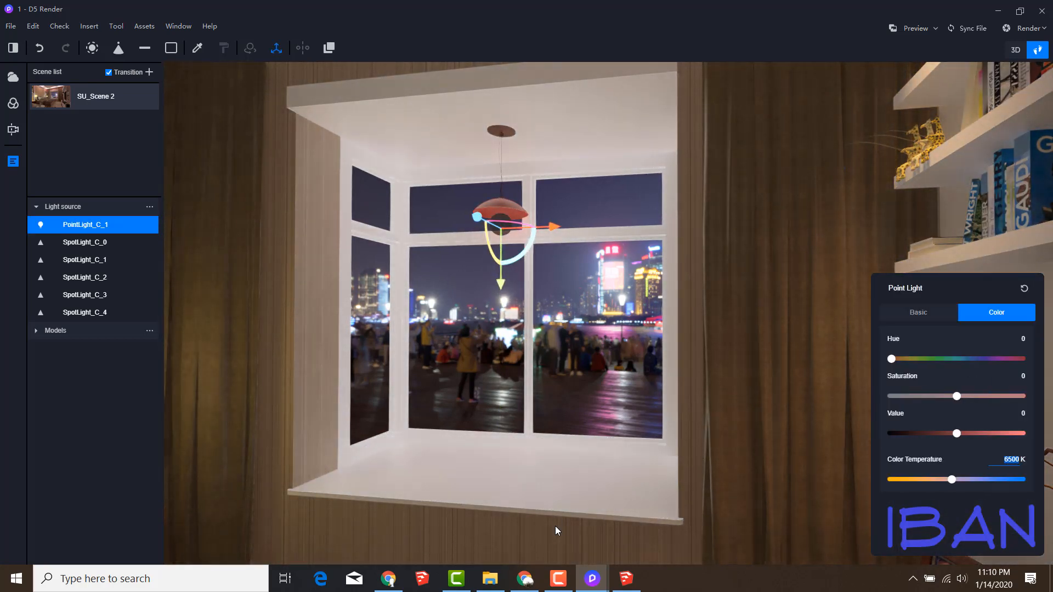
type("3000s")
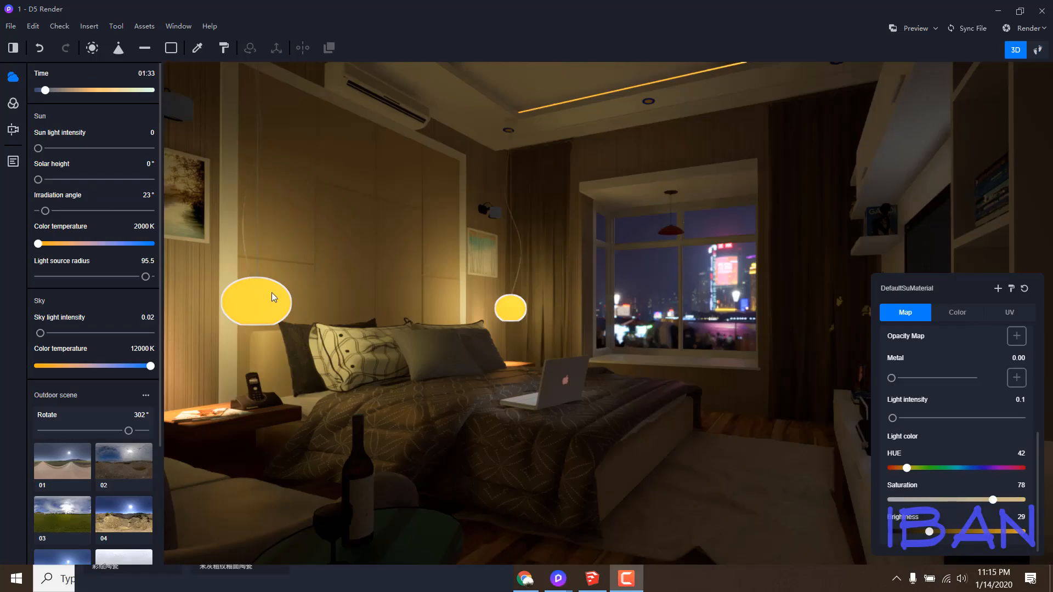
- Set the brightness of both wall spotlights beside the bed to 10
left_click(182, 113)
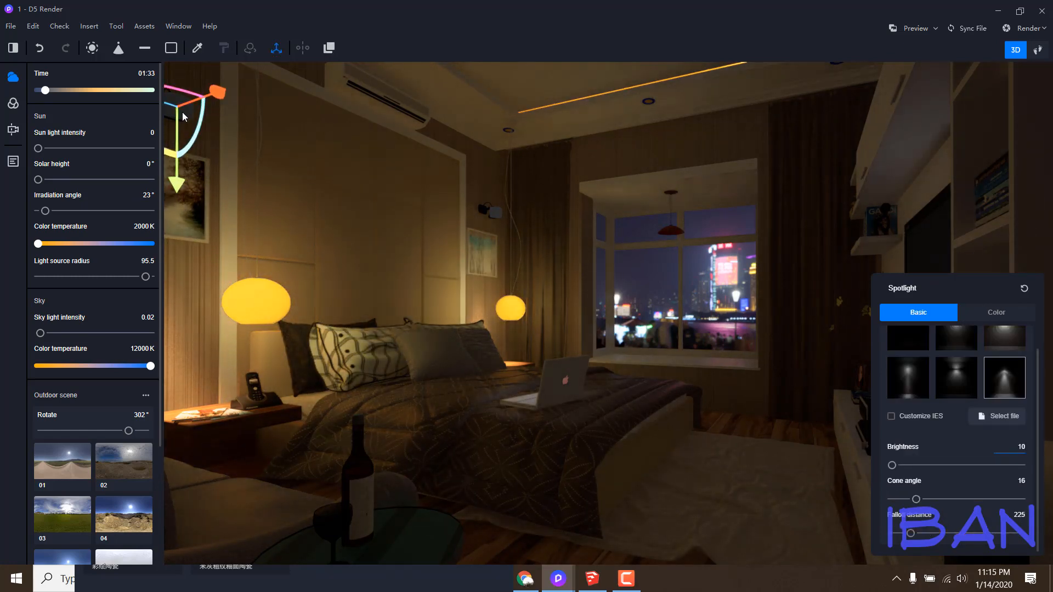
left_click(495, 212)
left_click(1019, 447)
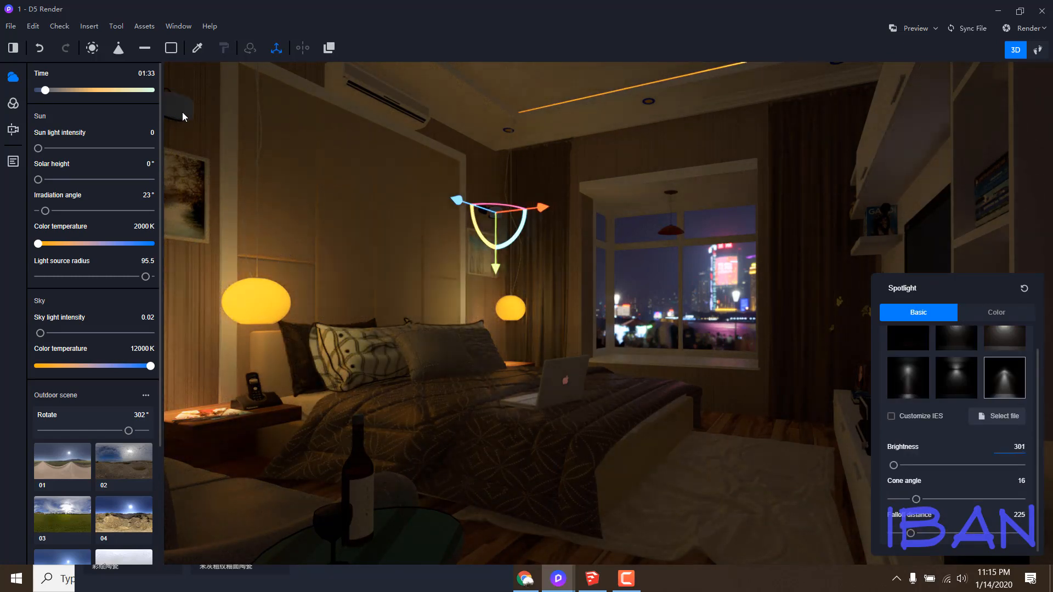
key("BackSpace")
key("BackSpace")
type("10")
key("Return")
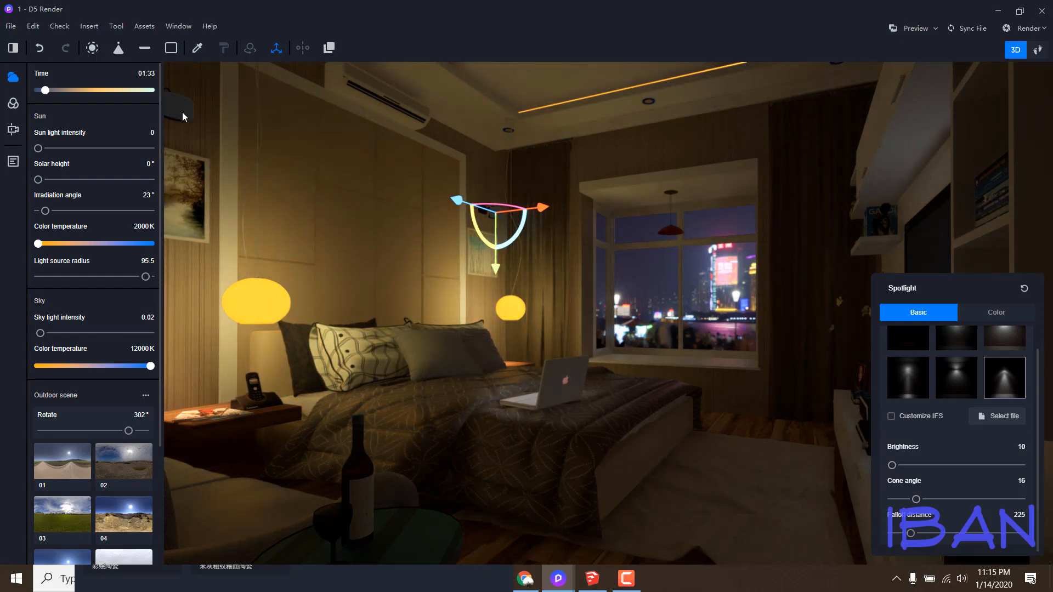
- Pick the orange cove strip material on the ceiling up close and set its light intensity to 1.0
left_click(571, 82)
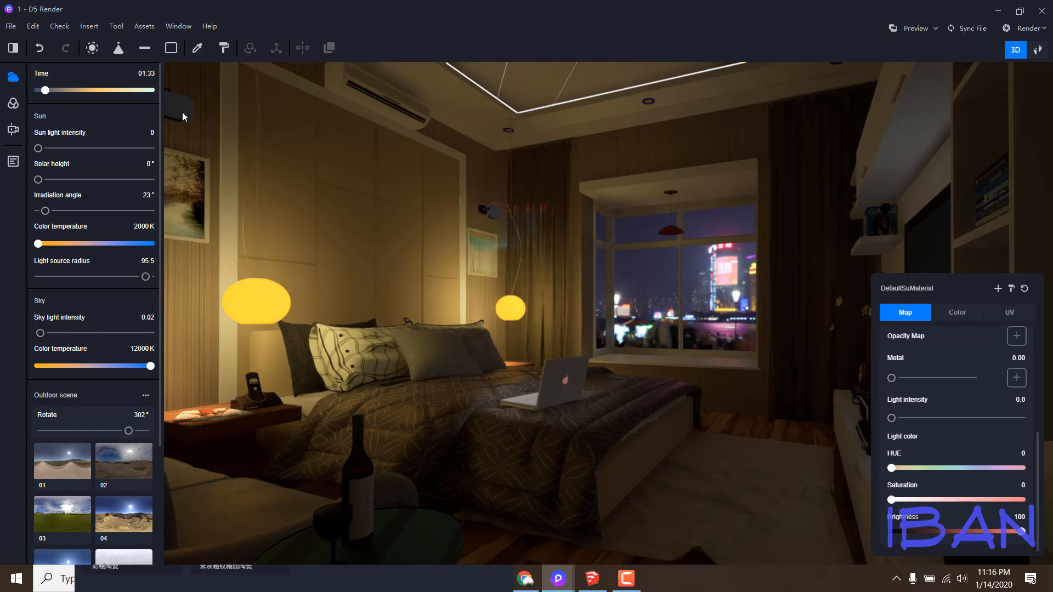
right_click_drag(527, 296, 529, 137)
left_click(1037, 50)
scroll(529, 230, "up", 5)
scroll(529, 230, "down", 4)
scroll(529, 137, "up", 5)
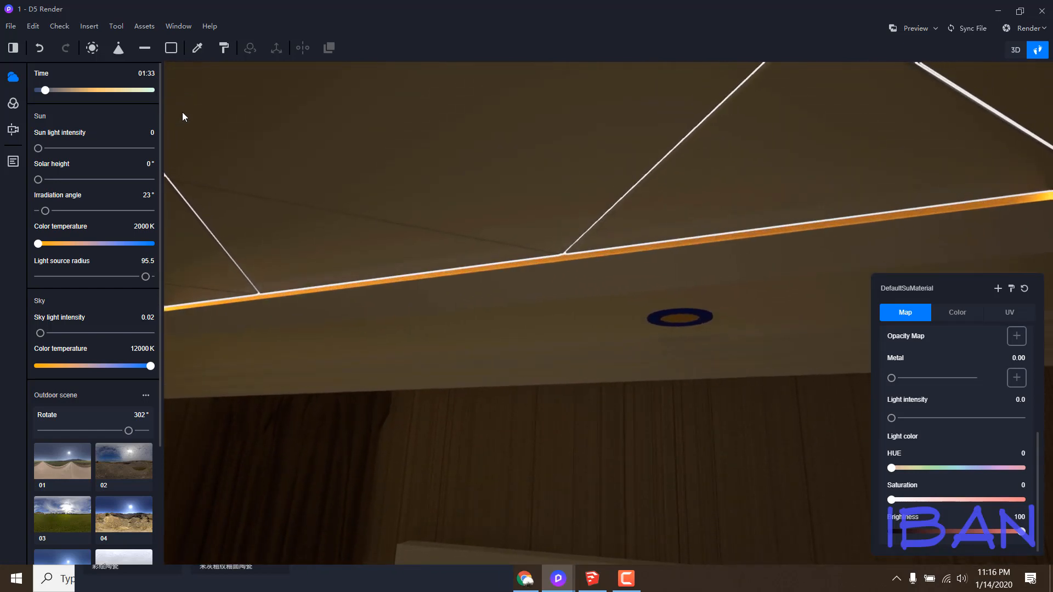
type("1.0")
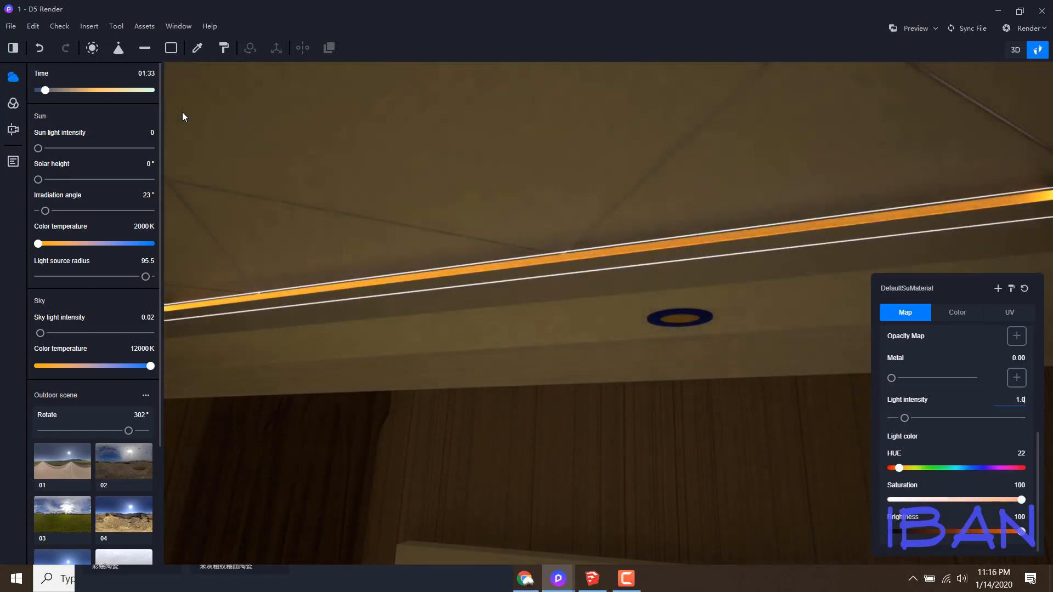
- Restore the SU_Scene 2 camera view and set the render export size to 1920 × 1080
left_click(13, 129)
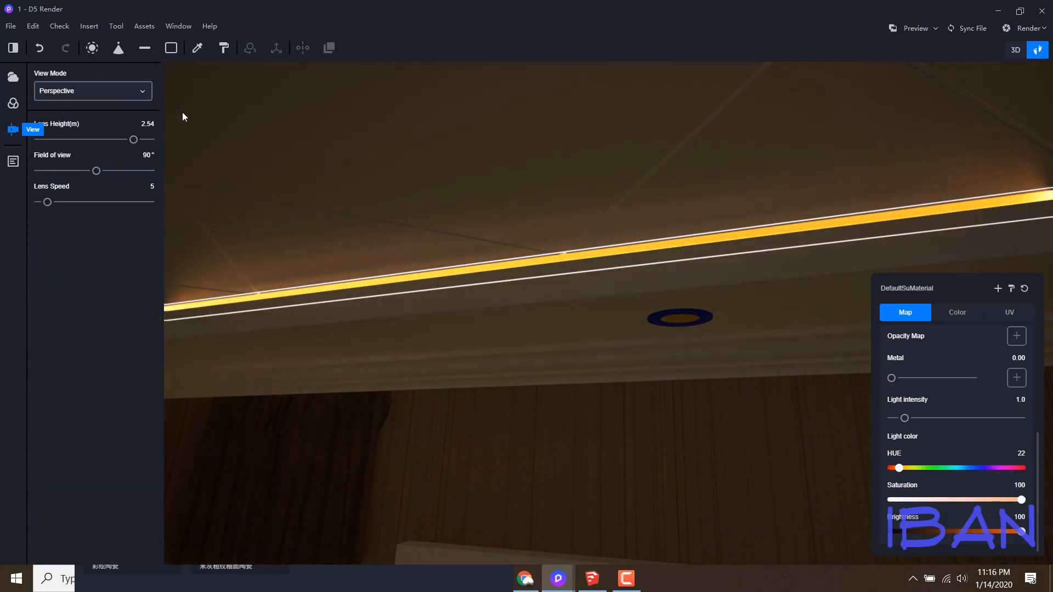
left_click(13, 161)
left_click(95, 96)
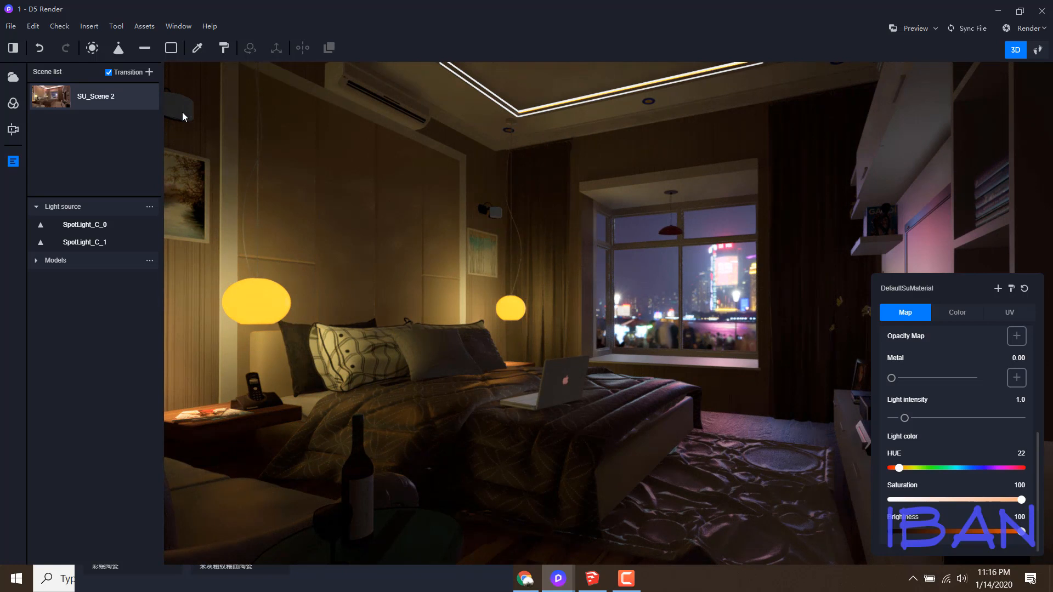
left_click(1031, 29)
left_click(947, 47)
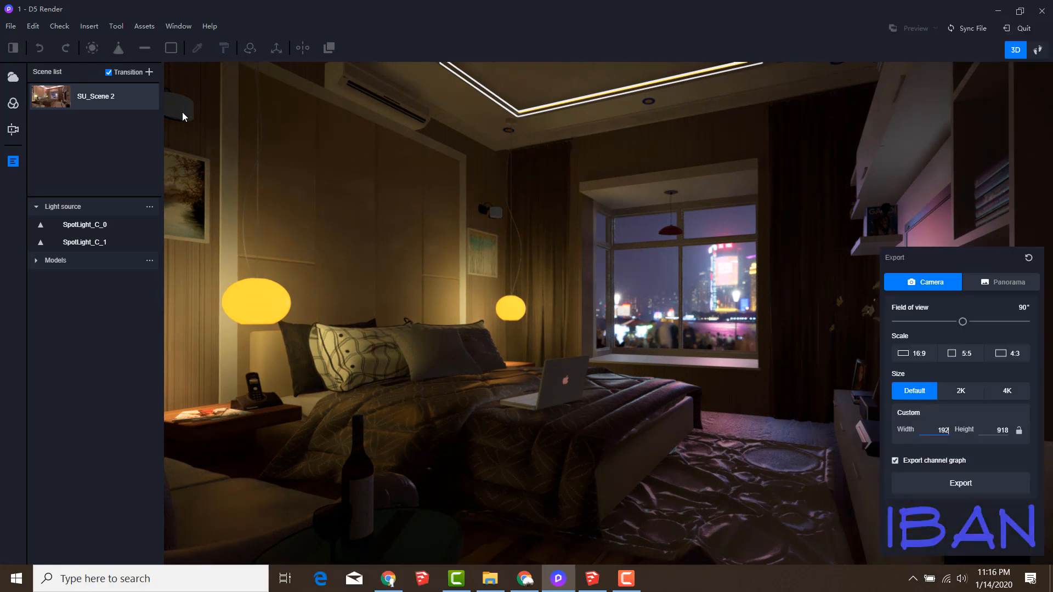
key("Tab")
type("1")
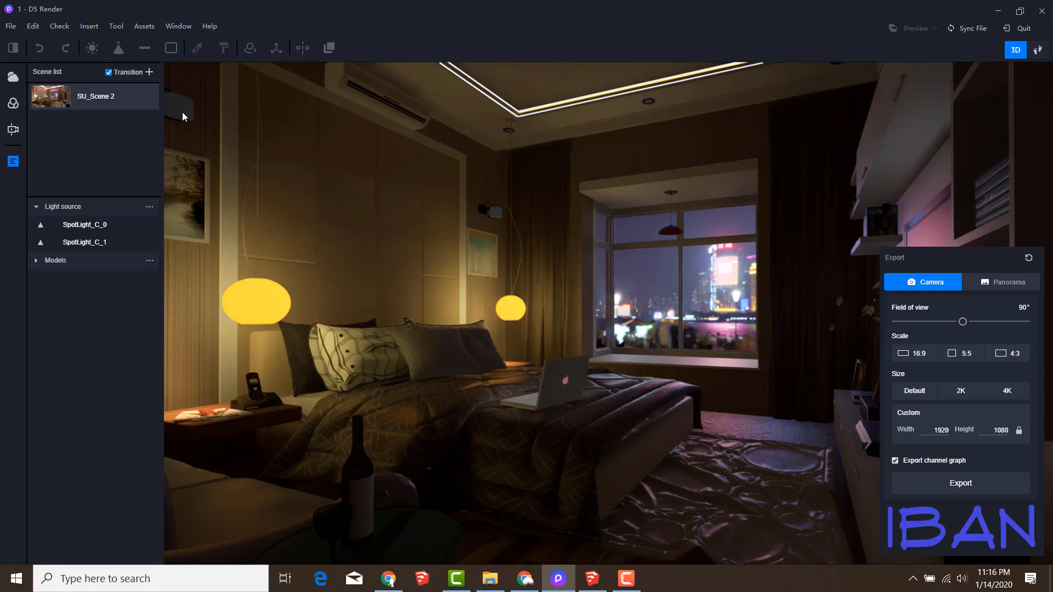
- Try to export the camera view as a PNG named 2 in the project's model folder
left_click(961, 483)
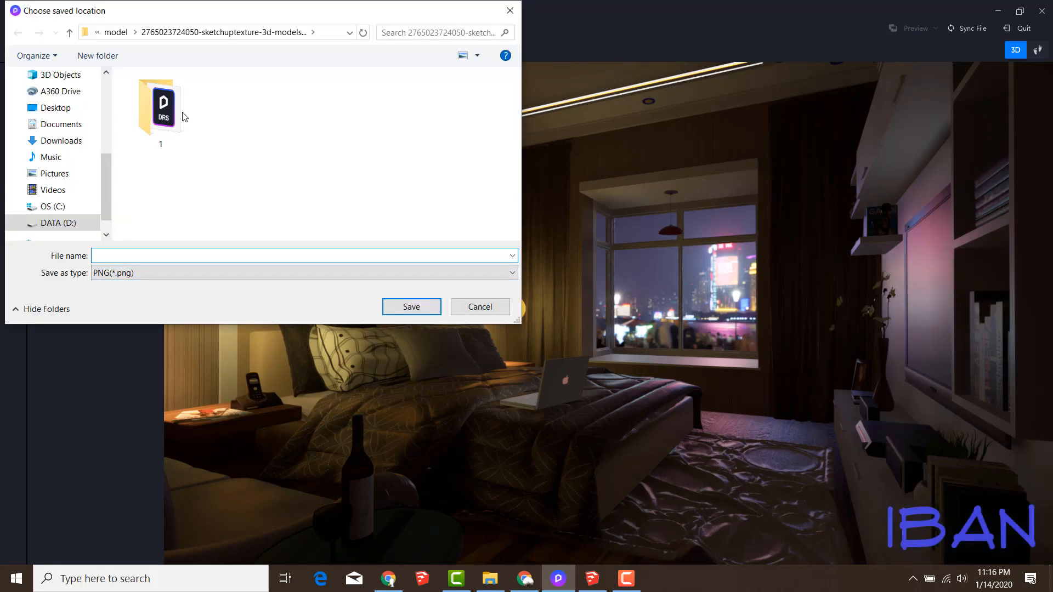
type("1")
key("Return")
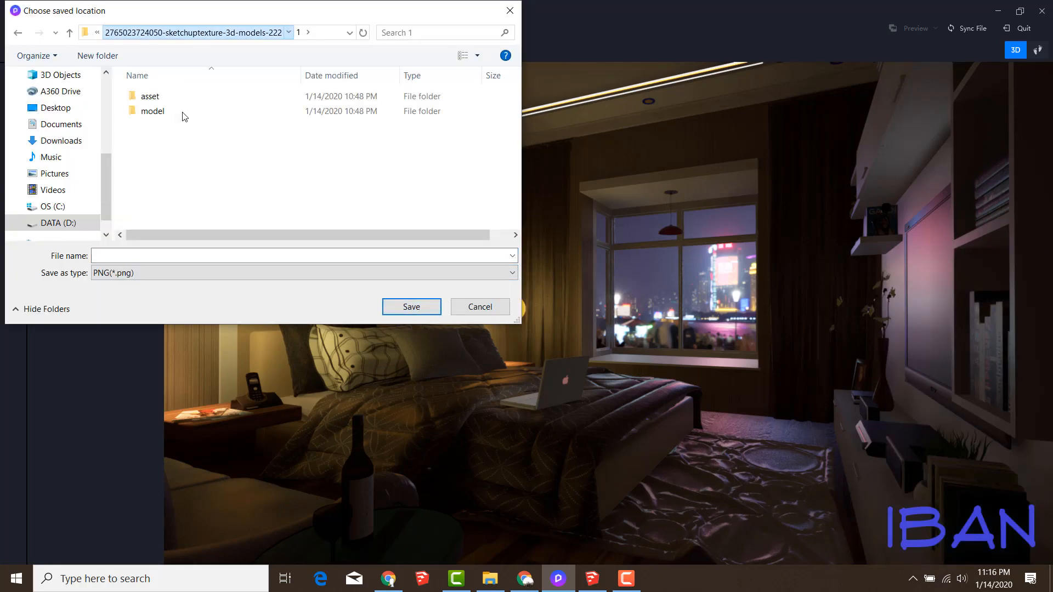
left_click(199, 33)
left_click(220, 255)
type("1")
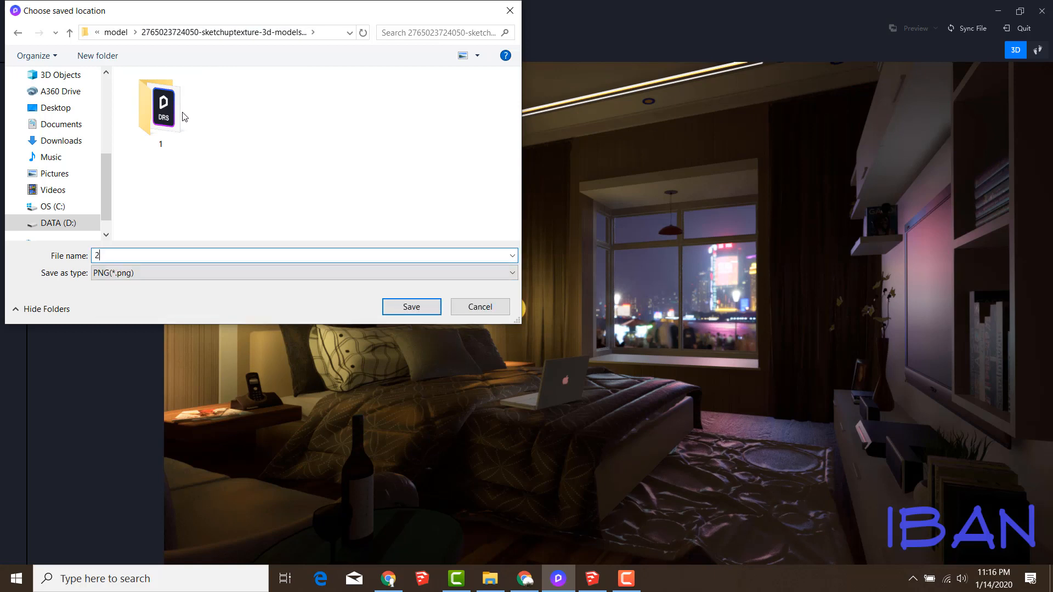
key("Return")
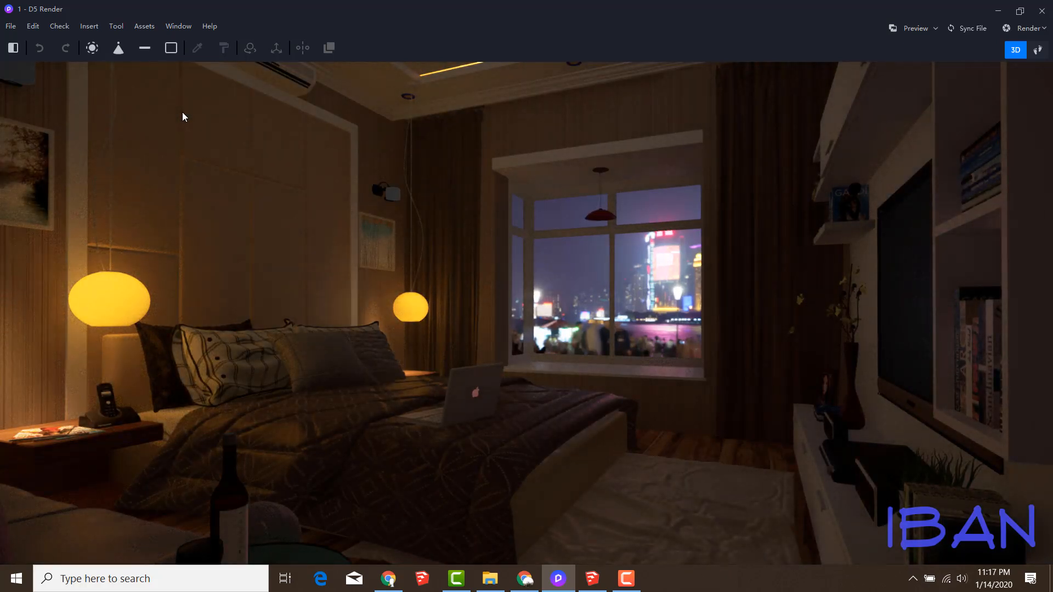
- Pick the patterned bed cover's material and set its specular to 0.30 and roughness to 0.40
left_click(379, 456)
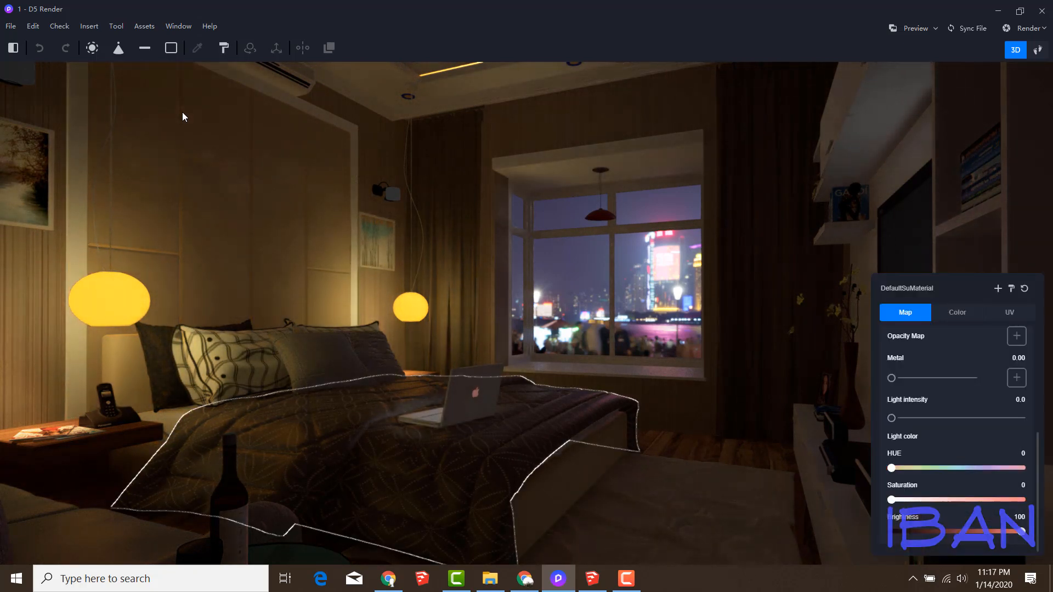
scroll(957, 439, "up", 1)
scroll(957, 438, "up", 1)
mouse_move(924, 409)
left_mouse_down()
mouse_move(937, 409)
mouse_move(924, 408)
left_mouse_up()
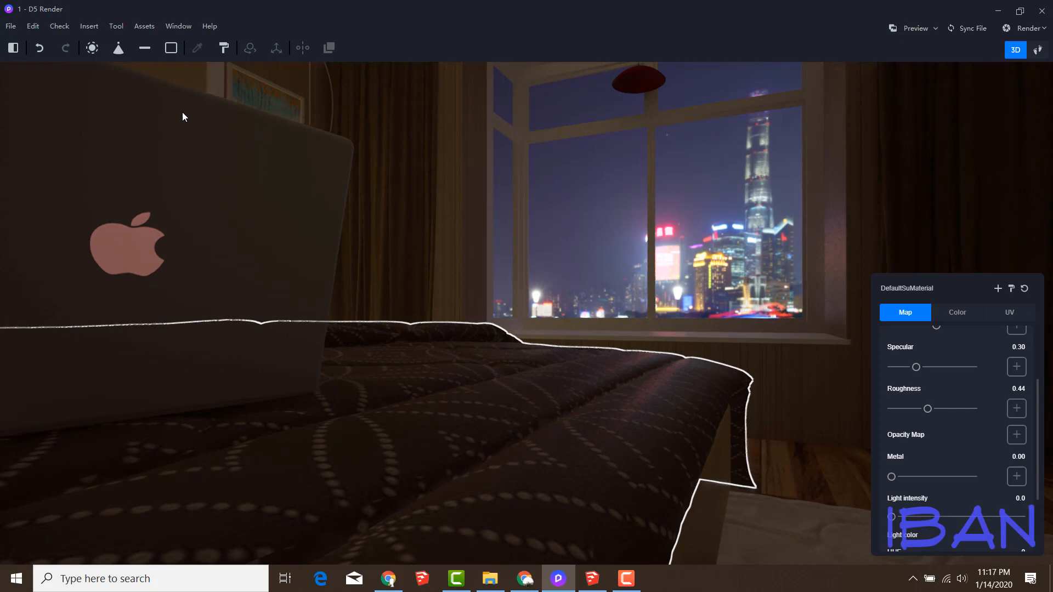
left_click_drag(924, 408, 928, 409)
left_click_drag(916, 367, 911, 367)
left_click_drag(911, 367, 916, 367)
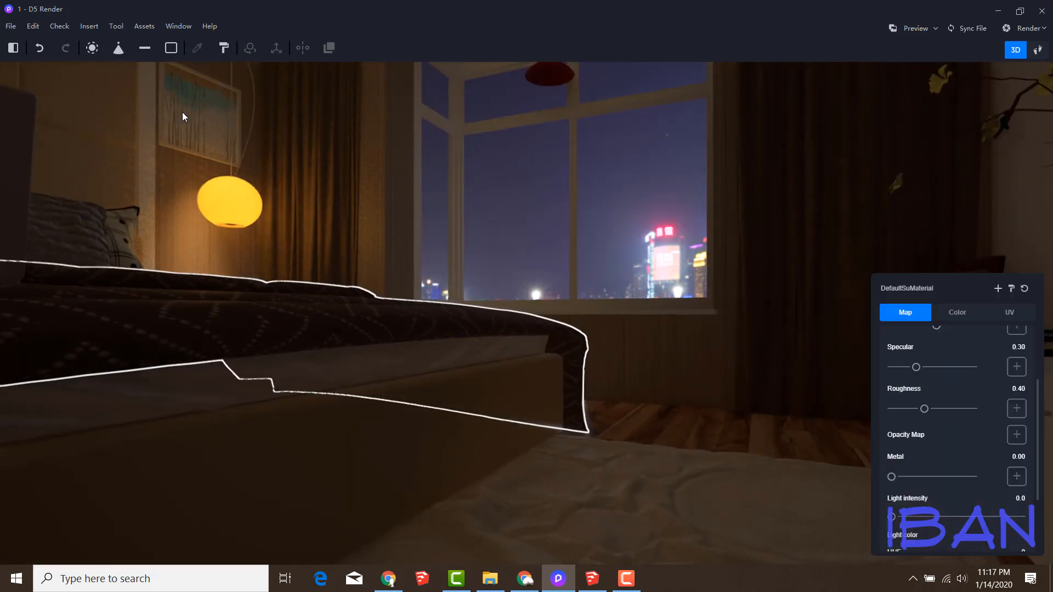
left_click_drag(928, 409, 924, 408)
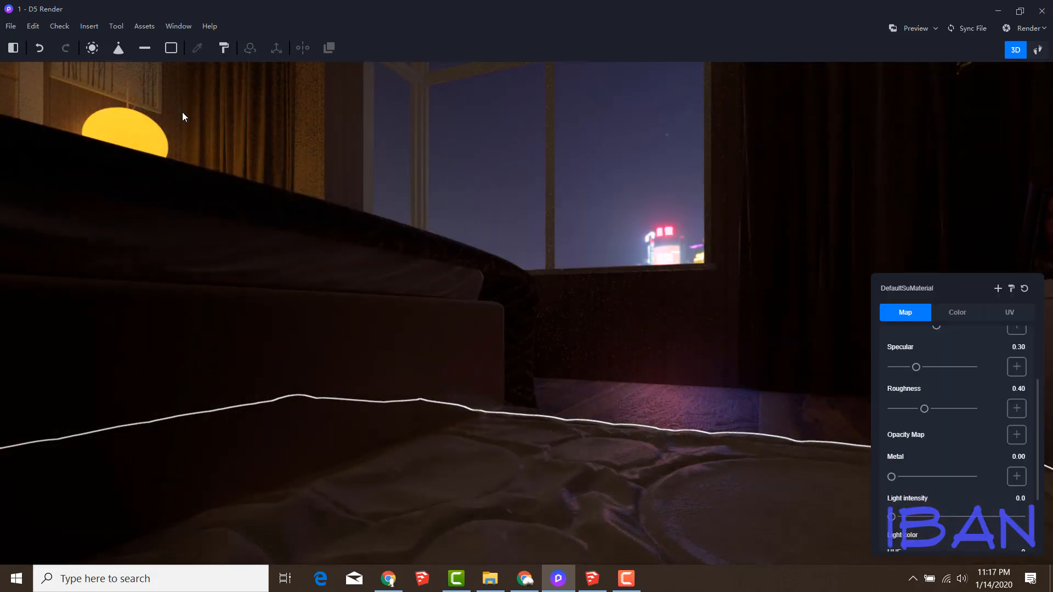
- Set the floor rug material's specular to 0.40 and roughness to 0.56
mouse_move(931, 366)
left_mouse_down()
mouse_move(900, 367)
mouse_move(921, 367)
left_mouse_up()
left_click_drag(924, 409, 937, 409)
mouse_move(921, 367)
left_mouse_down()
mouse_move(971, 366)
mouse_move(924, 367)
left_mouse_up()
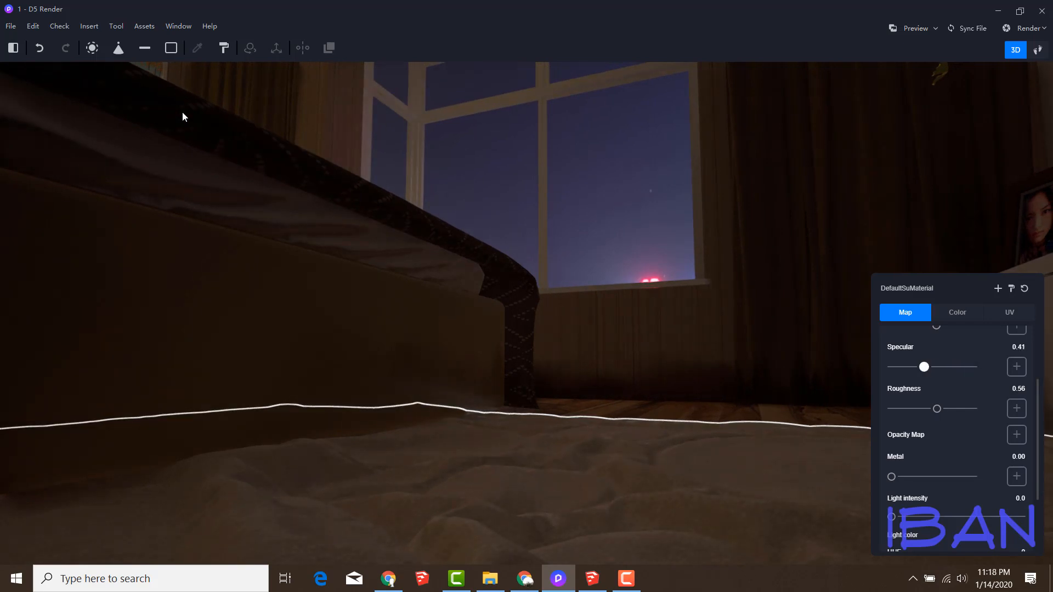
- Return to the SU_Scene 2 view and export its render as a PNG named 2 in the model folder
scroll(182, 112, "down", 3)
scroll(182, 112, "up", 3)
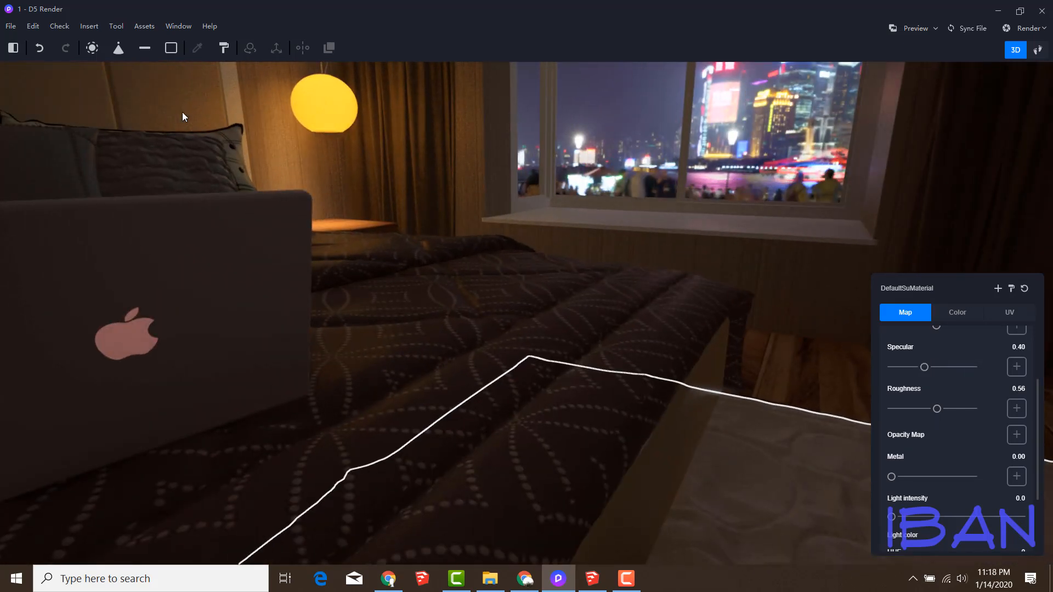
scroll(182, 112, "down", 1)
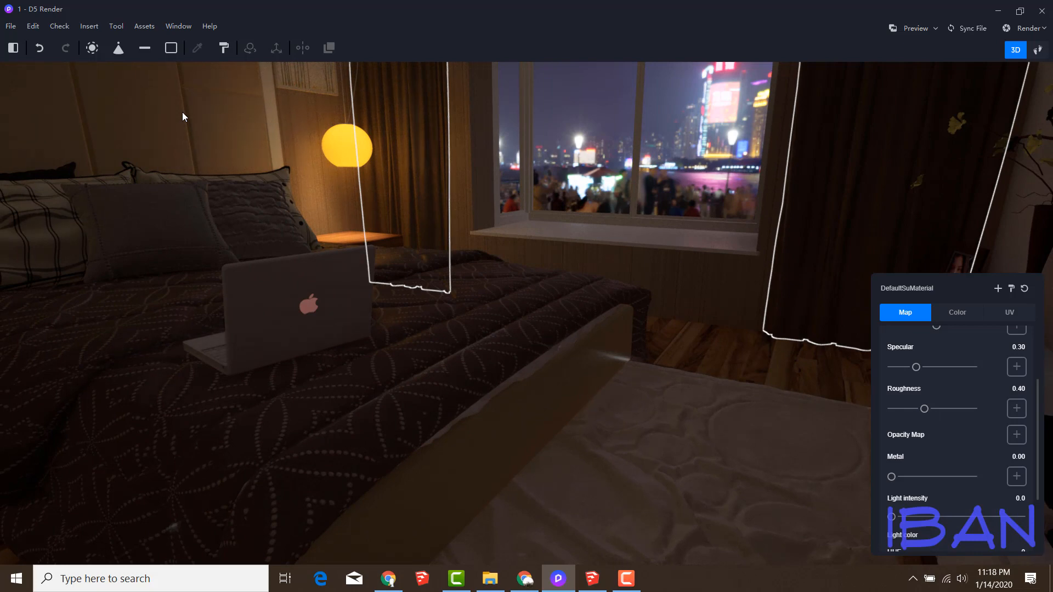
left_click(13, 47)
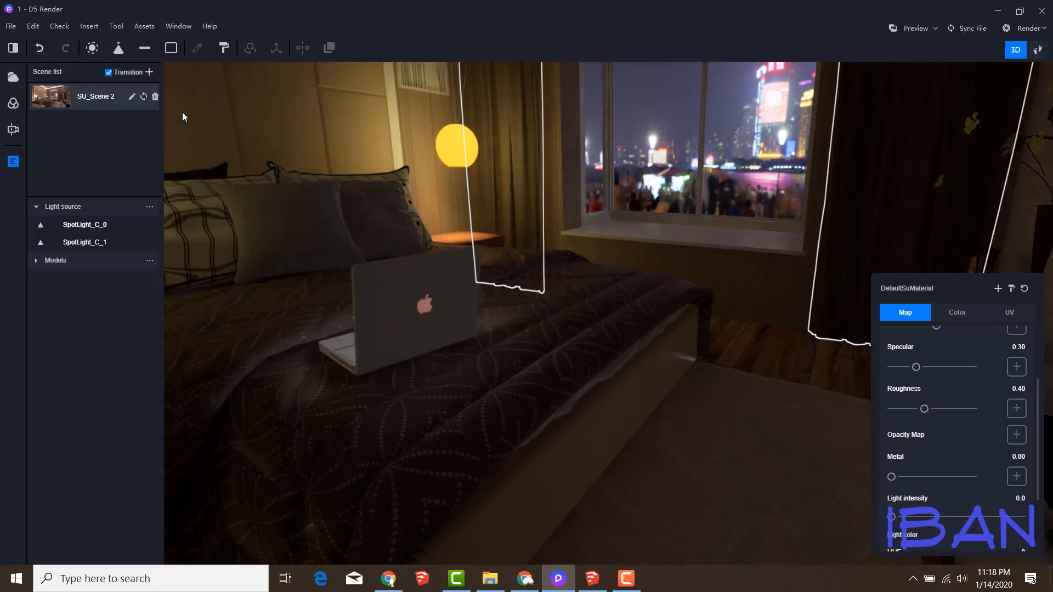
left_click(50, 96)
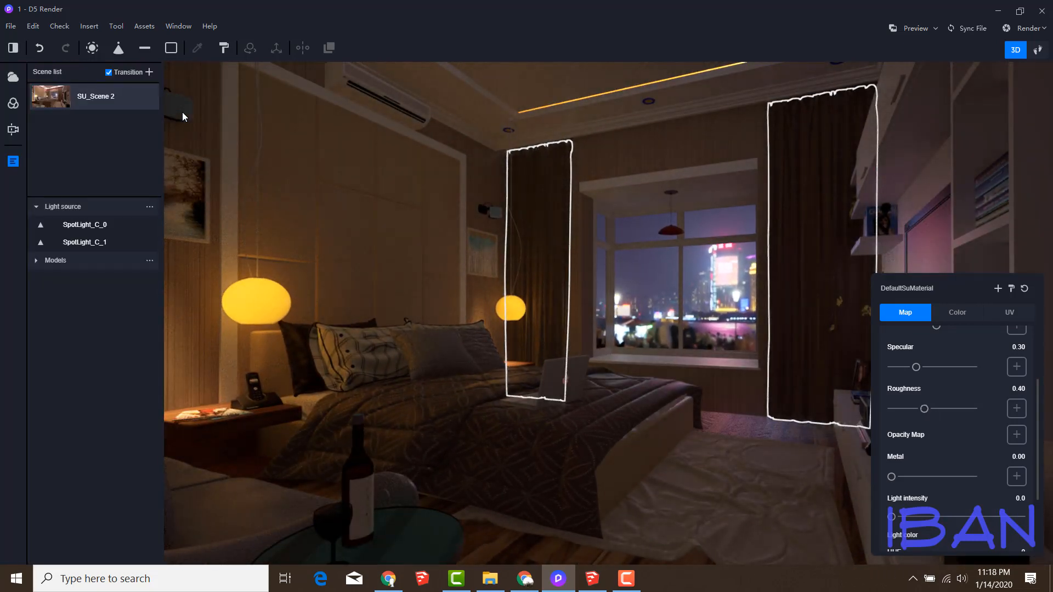
left_click(1031, 28)
left_click(947, 47)
left_click(960, 482)
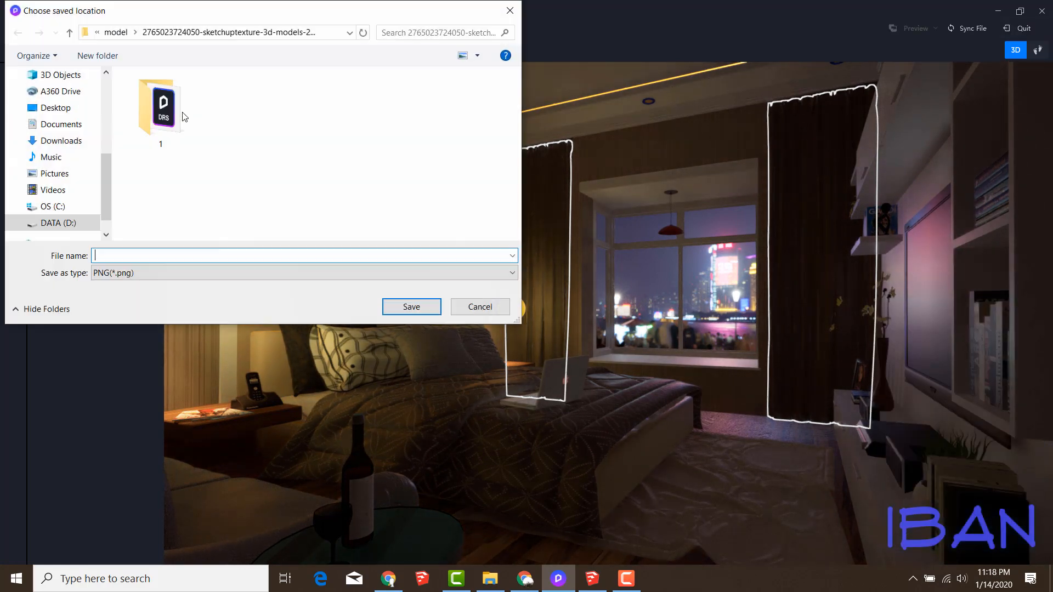
key("Return")
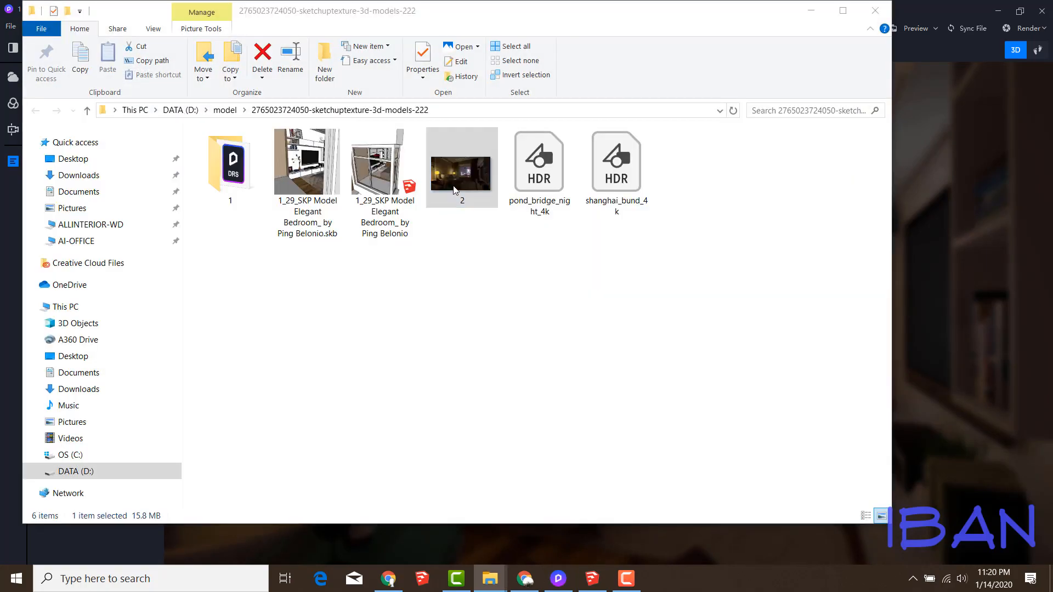
- Open the exported 2.png from the model folder and inspect the render full screen
double_click(458, 189)
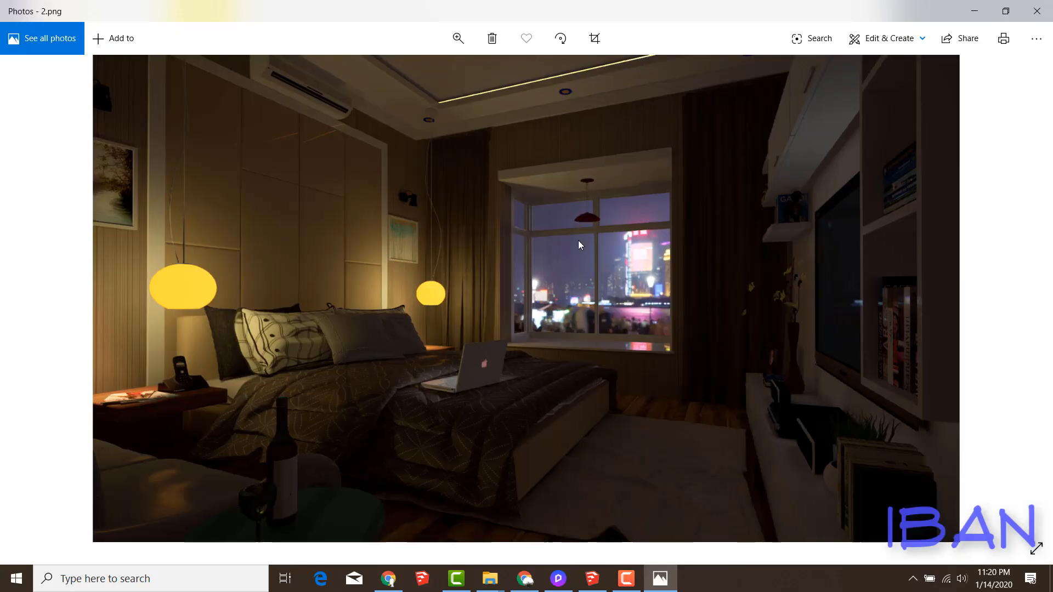
left_click(1033, 551)
mouse_move(1049, 4)
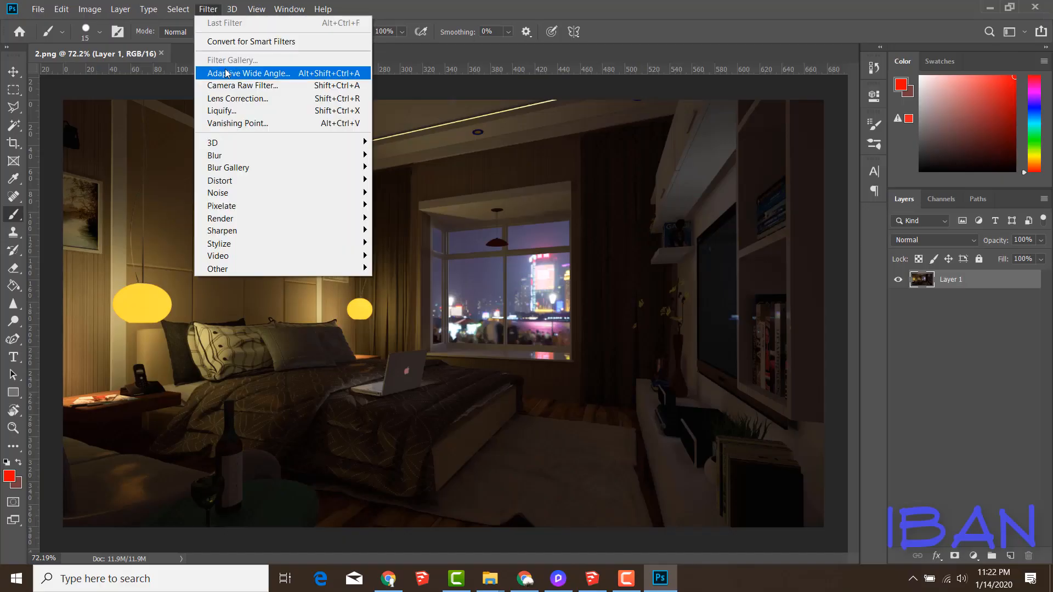
- In Photoshop, start the Camera Raw filter on 2.png, set the temperature to +3 and shift the yellow hue toward orange
left_click(225, 85)
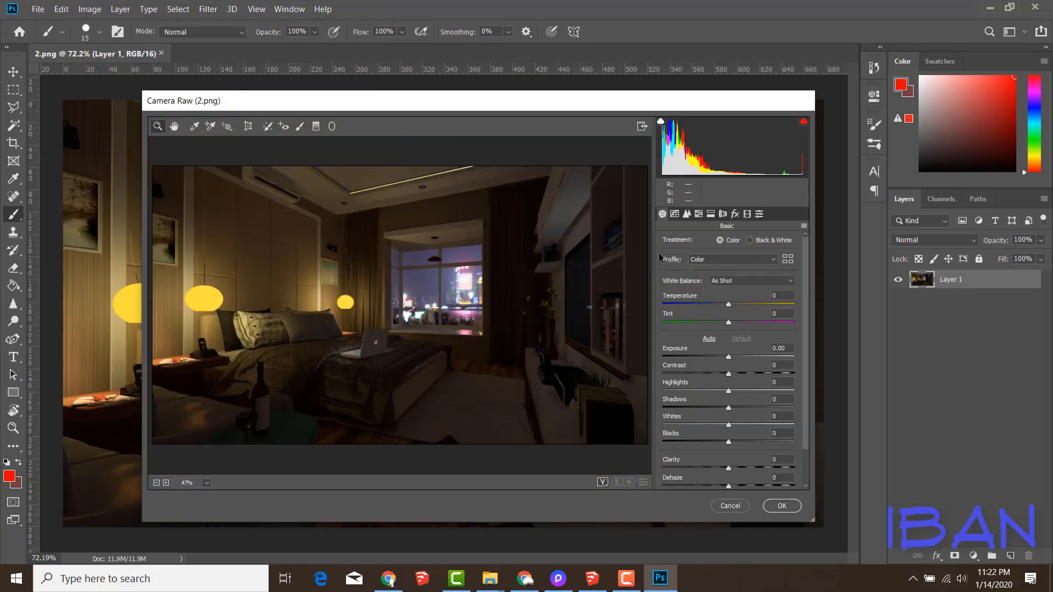
left_click_drag(728, 306, 730, 316)
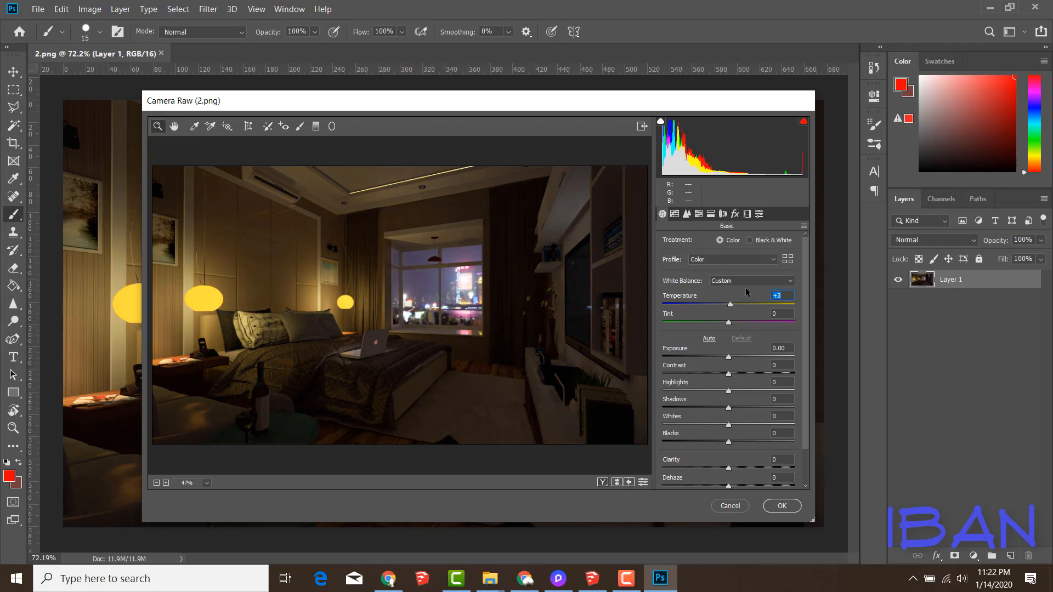
left_click(698, 213)
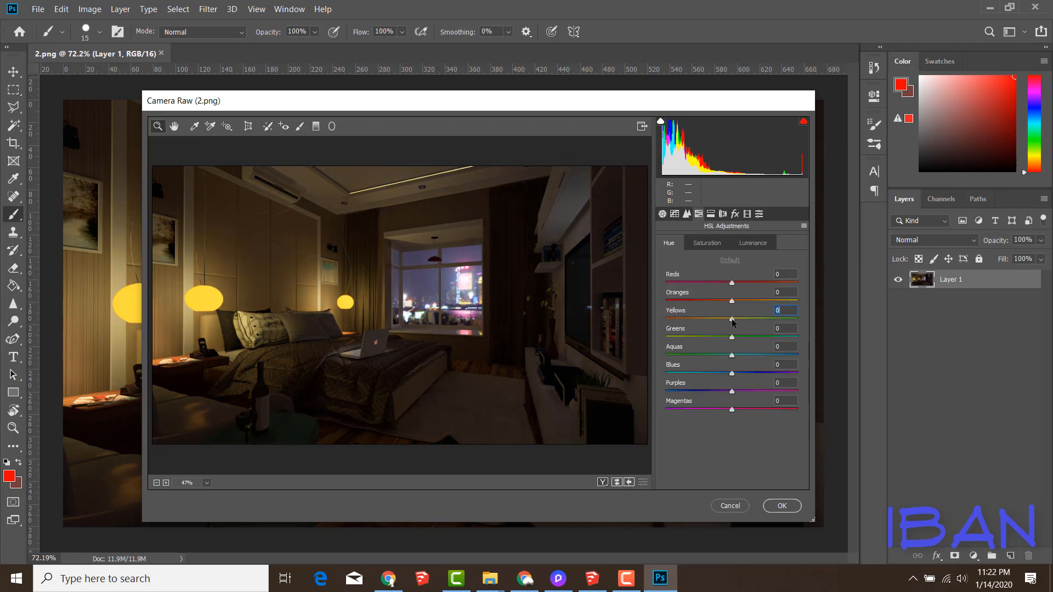
mouse_move(733, 319)
left_mouse_down()
mouse_move(680, 318)
mouse_move(750, 328)
mouse_move(702, 324)
mouse_move(719, 325)
mouse_move(710, 309)
mouse_move(721, 310)
mouse_move(705, 320)
mouse_move(724, 319)
mouse_move(747, 301)
mouse_move(775, 312)
mouse_move(722, 320)
left_mouse_up()
- Set saturation to Reds +2, Oranges +57, Yellows -17 and luminance to Oranges +51, Yellows +63, and apply the Camera Raw filter
left_click(715, 243)
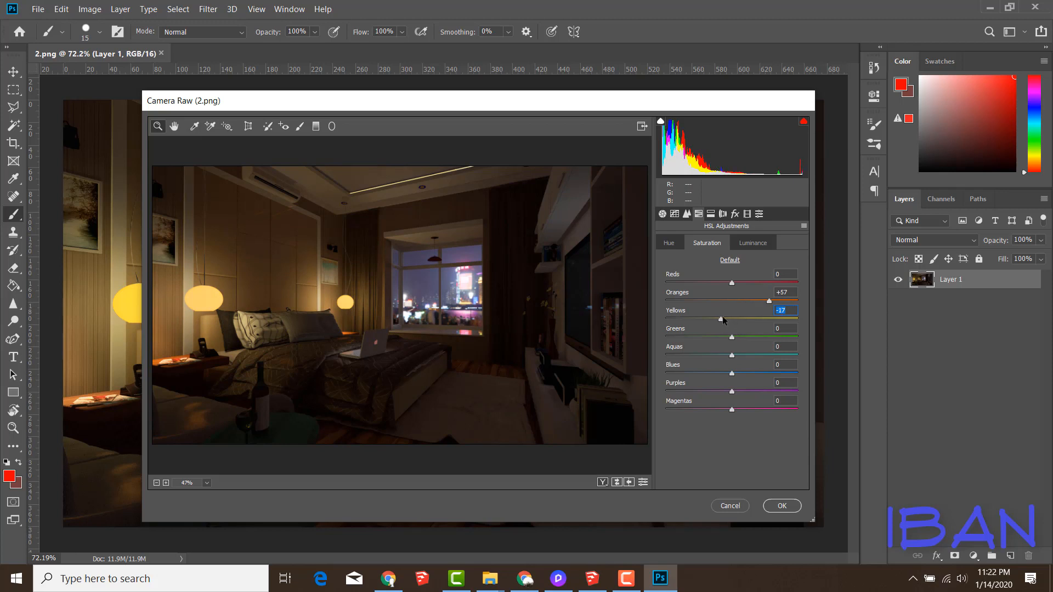
left_click_drag(731, 284, 773, 322)
left_click(753, 243)
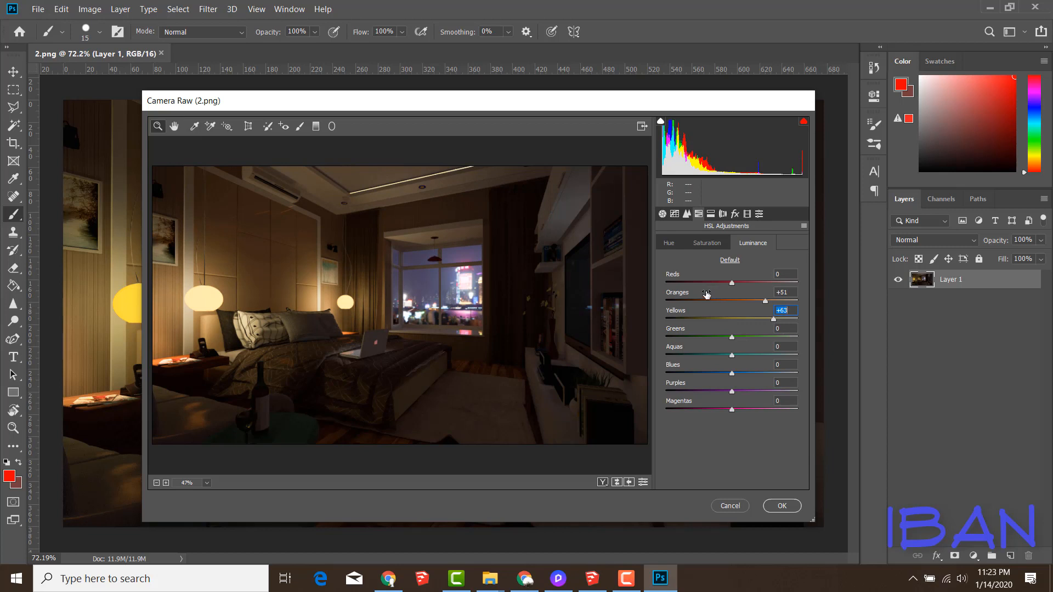
left_click(702, 243)
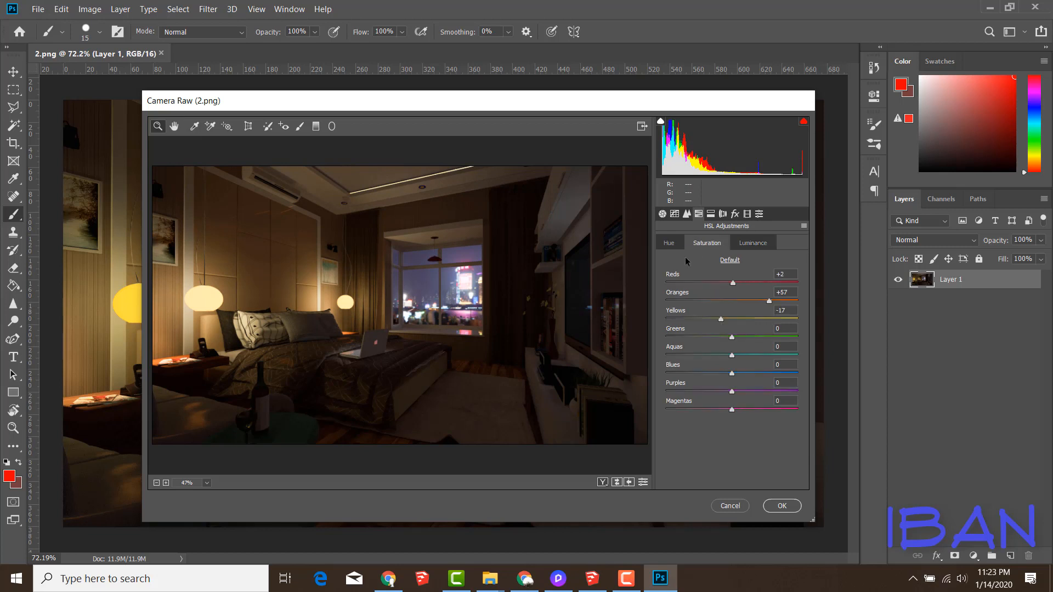
left_click(781, 506)
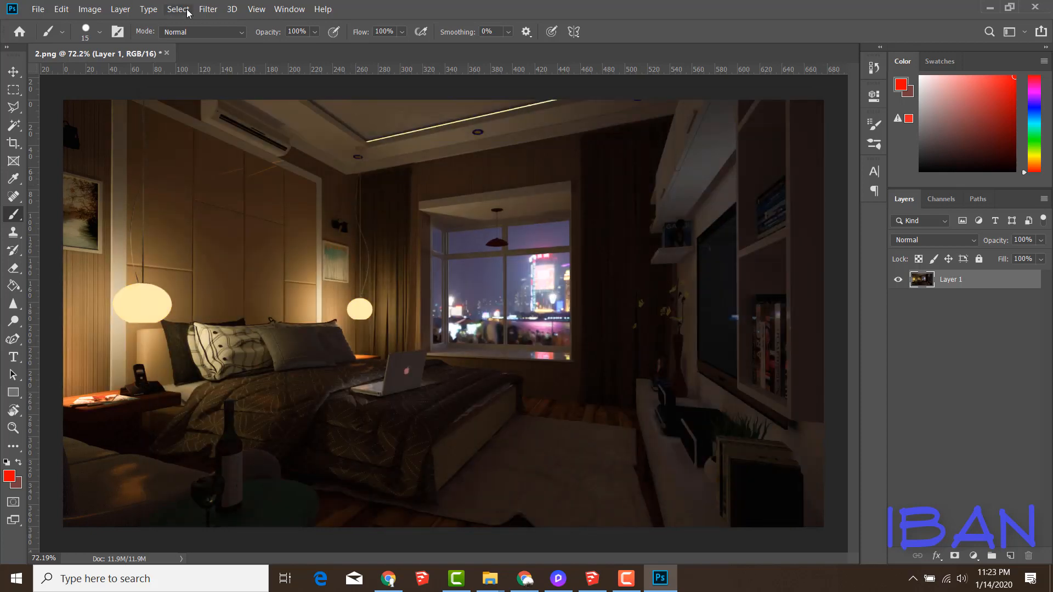
- Start a second Camera Raw filter pass and set exposure to +0.65, contrast to +10 and tint to +9
left_click(256, 9)
left_click(208, 9)
left_click(263, 84)
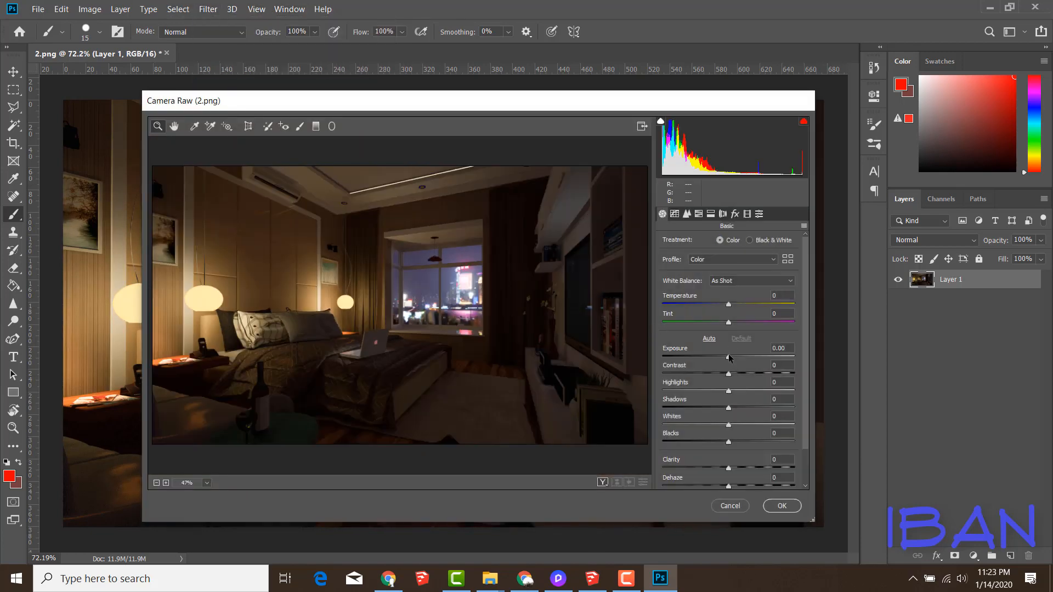
left_click_drag(728, 357, 740, 358)
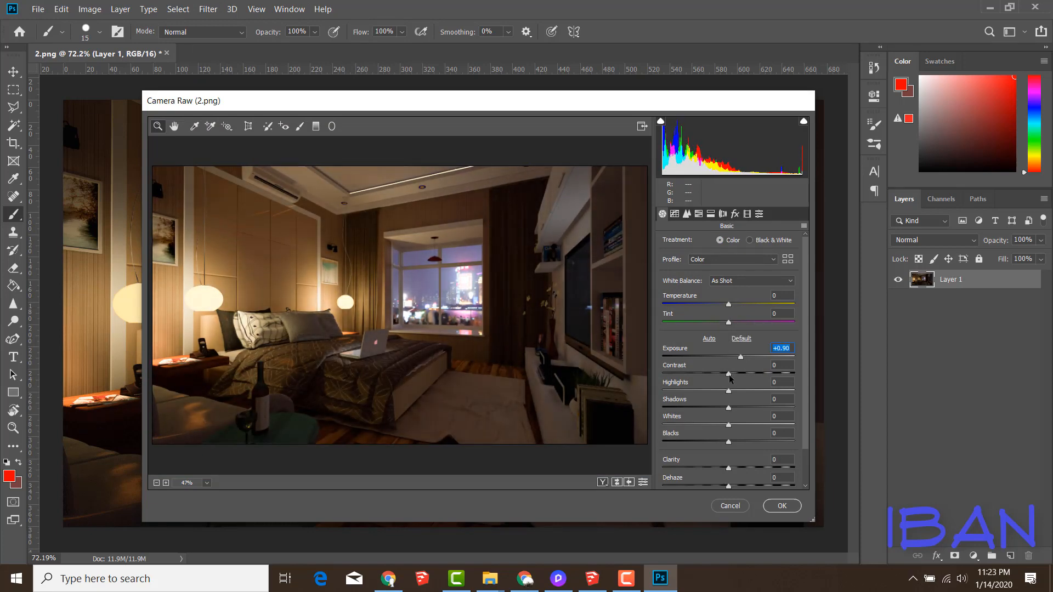
left_click_drag(728, 374, 736, 333)
scroll(713, 421, "down", 1)
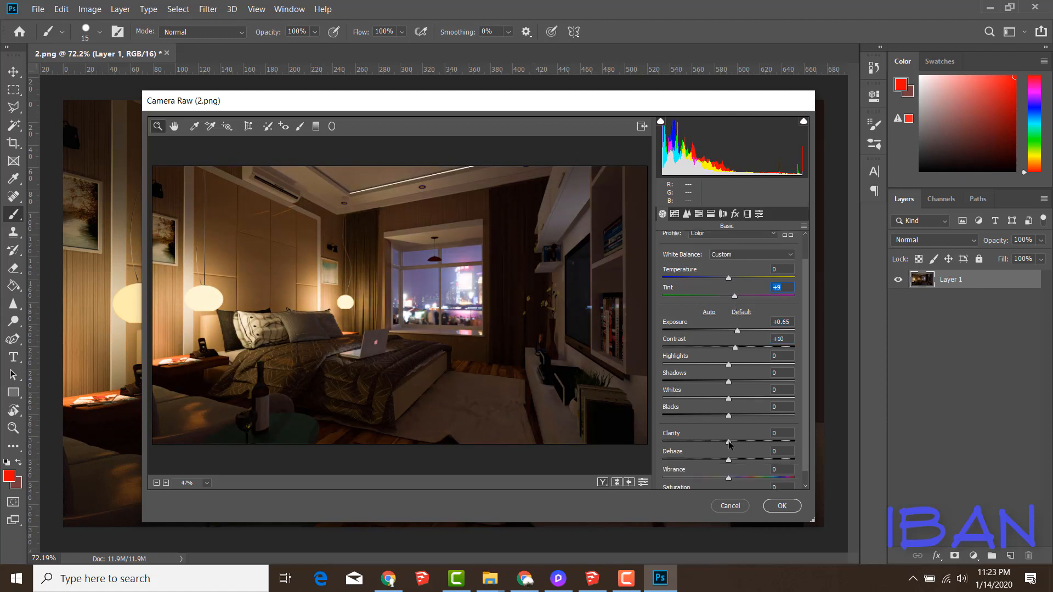
- Set clarity to +11, dehaze to +10 and vibrance to +2, slightly reduce saturation, and apply the Camera Raw filter
left_click_drag(728, 441, 737, 470)
left_click(729, 460)
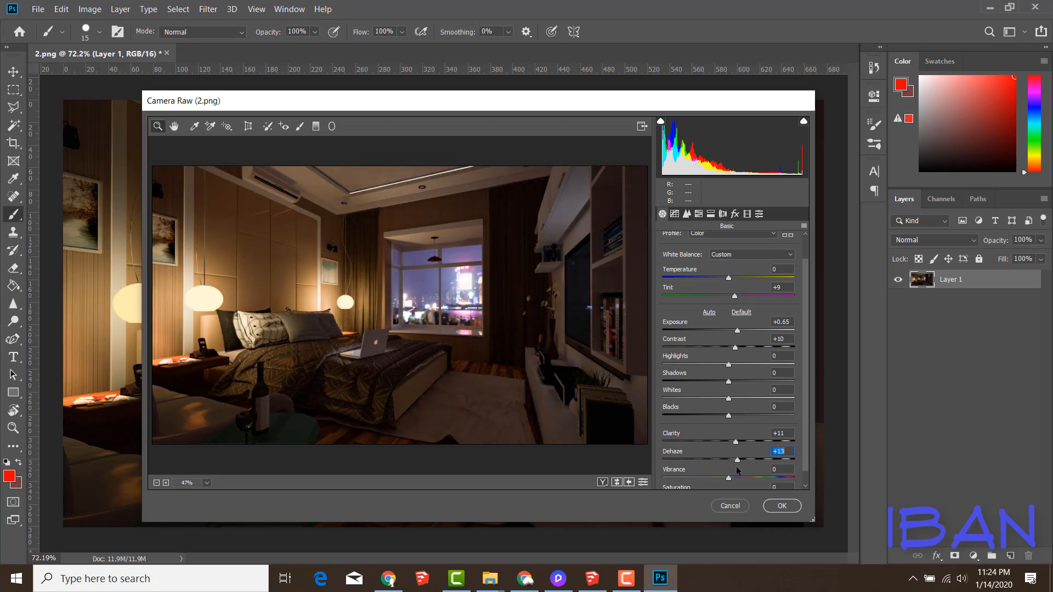
scroll(736, 470, "down", 1)
left_click(729, 463)
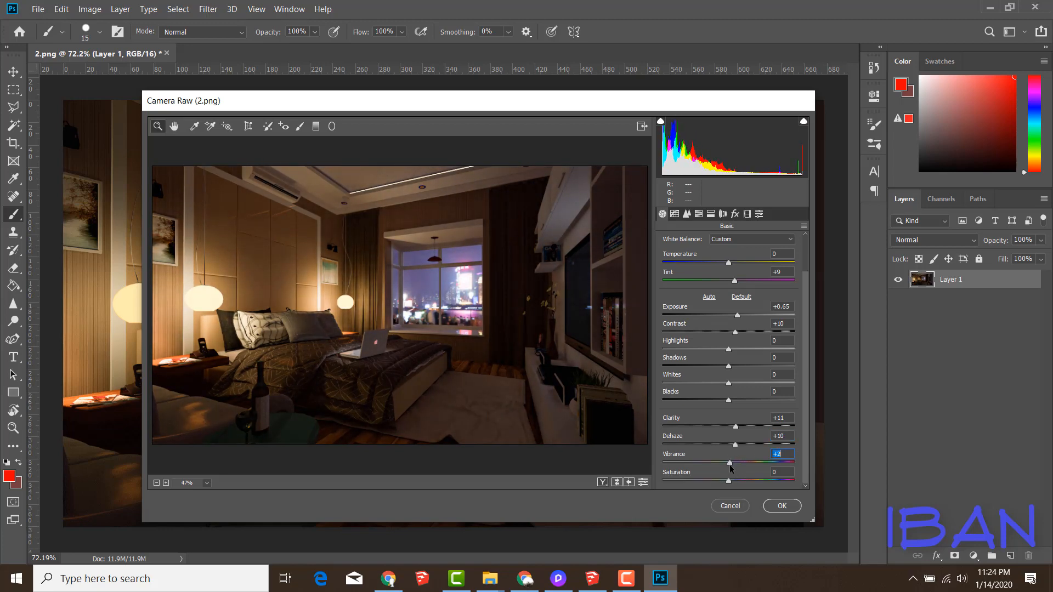
left_click(726, 482)
left_click_drag(728, 482, 724, 481)
left_click(783, 507)
- Set the brush's blending mode to Color Dodge
scroll(576, 352, "down", 1, "alt")
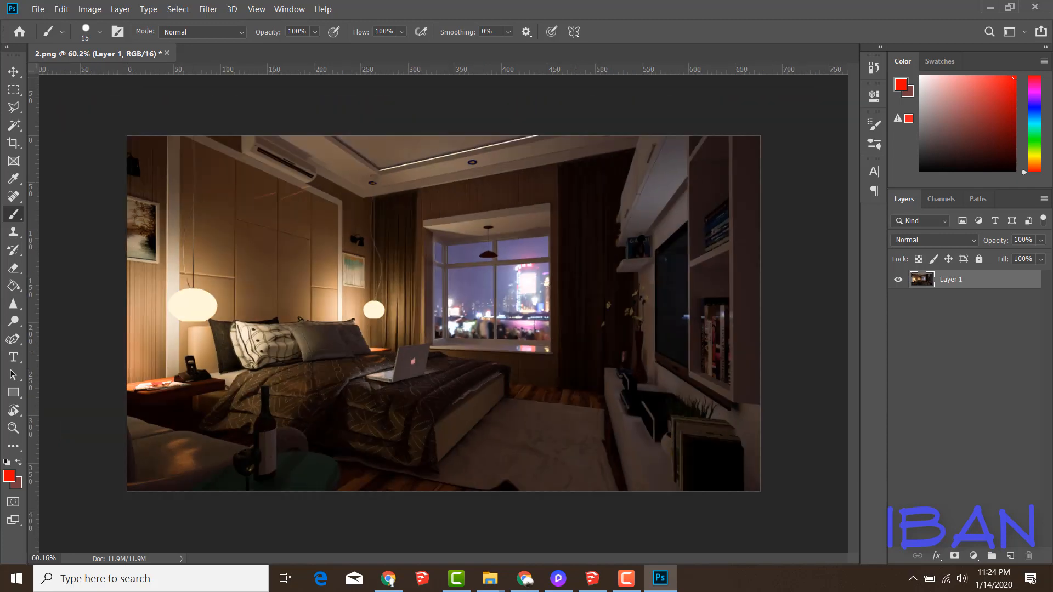
left_click(202, 32)
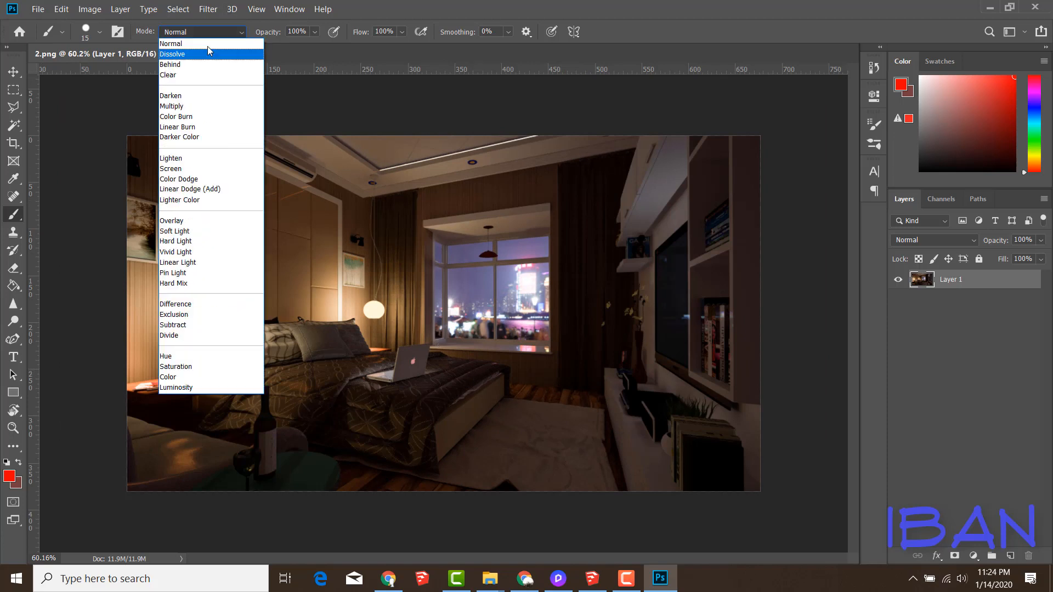
left_click(203, 170)
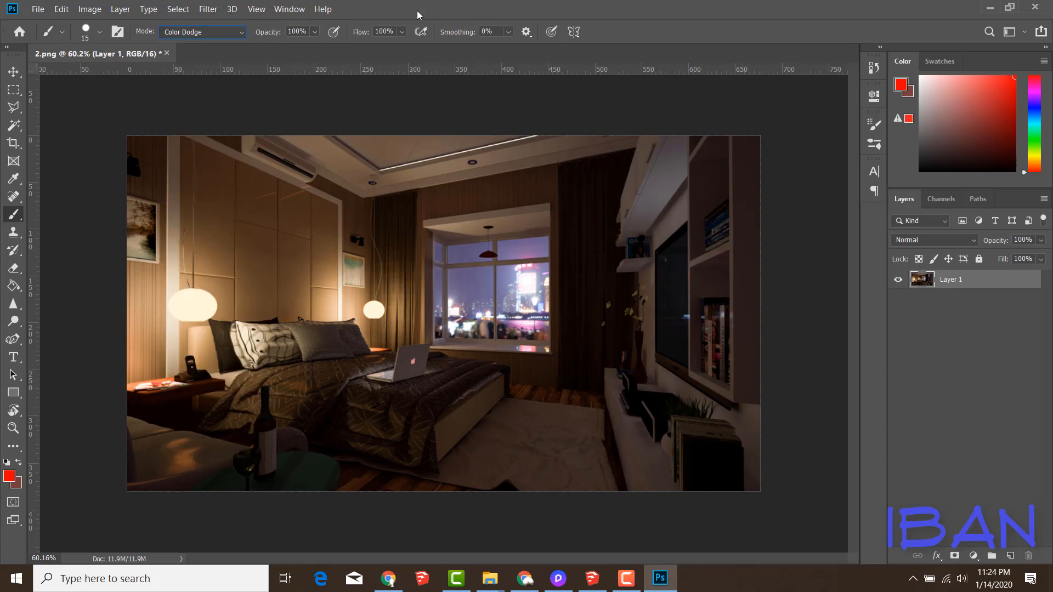
key("Return")
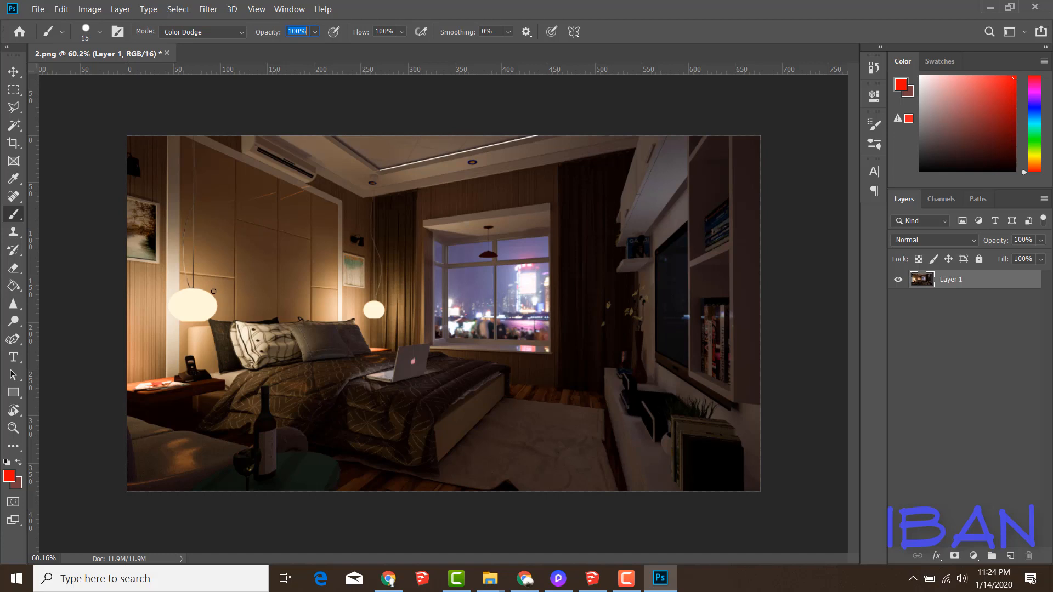
- Enlarge the brush to 300 px and sample the large bedside lamp's cream tone as the foreground colour
left_click(86, 32)
type("60")
key("Return")
key("bracketright")
key("bracketright")
left_click(10, 477)
left_click(201, 301)
key("Return")
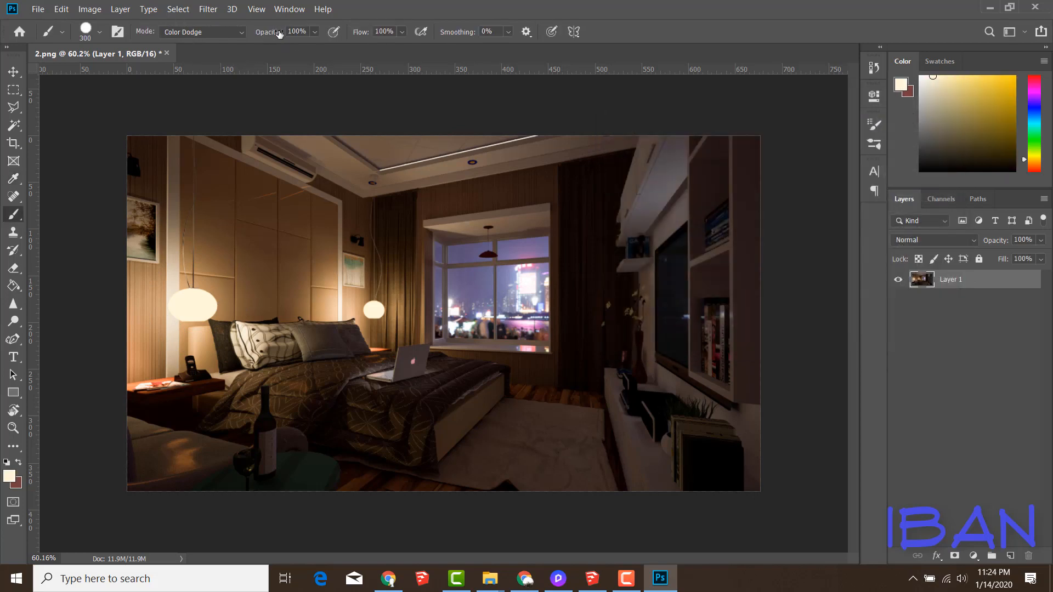
- Undo the trial dab on the lamp, switch to the Soft Round brush and lower its opacity to 8%
left_click(193, 311)
key("ctrl+z")
left_click(90, 34)
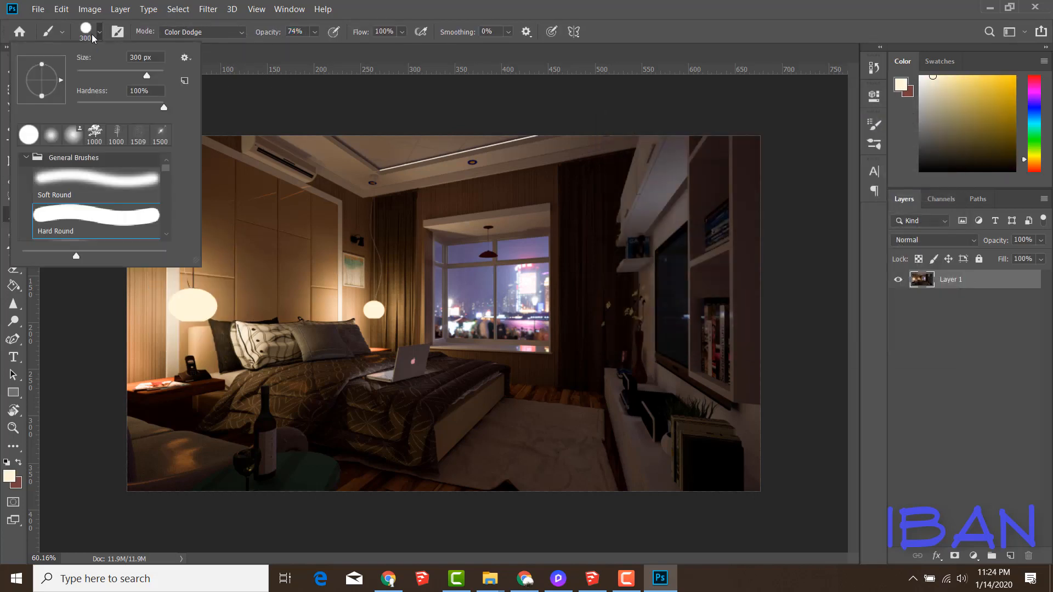
double_click(78, 181)
left_click(324, 7)
left_click_drag(273, 35, 262, 36)
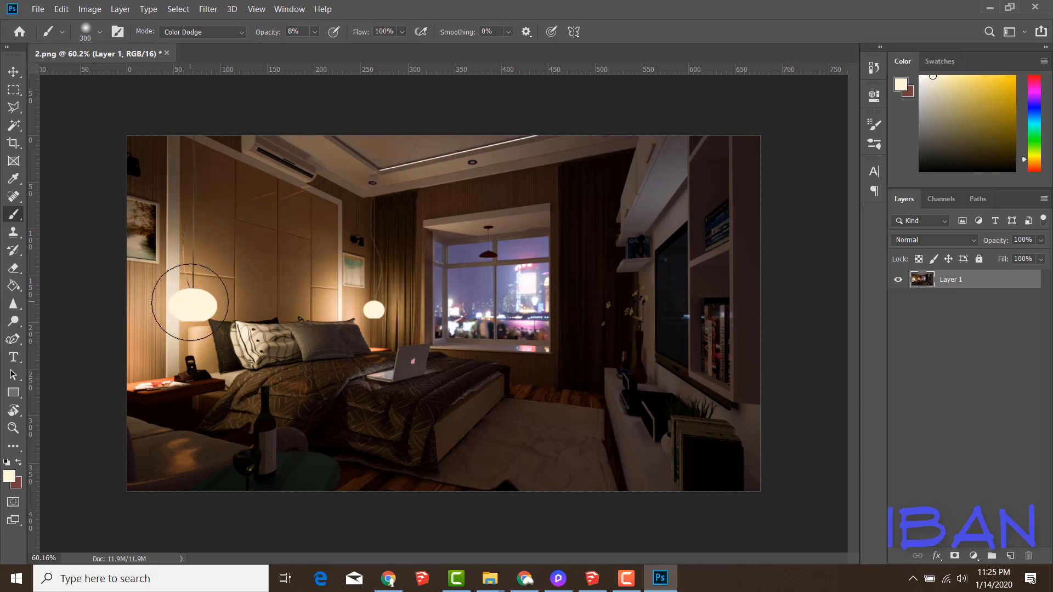
- Paint a soft cream glow around both bedside lamps, varying the brush size up to about 500 px
key("bracketright")
key("bracketright")
key("bracketright")
key("bracketright")
key("bracketright")
key("bracketleft")
key("bracketleft")
key("bracketleft")
key("bracketleft")
key("bracketleft")
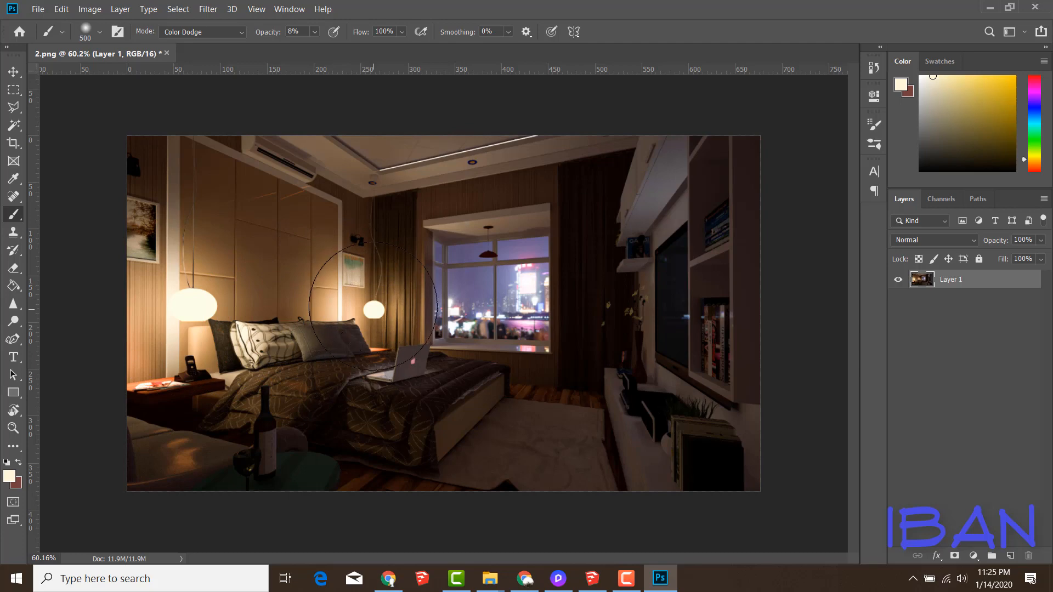
key("bracketright")
- Shrink the brush to 20 px and sample the pink of the laptop's logo as the foreground colour
scroll(415, 351, "up", 8, "alt")
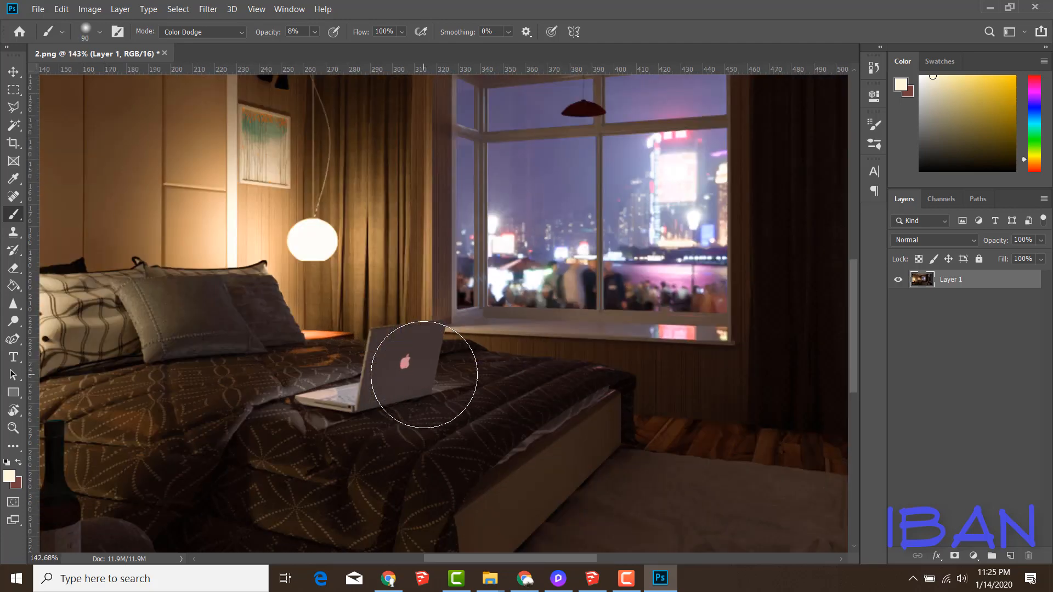
key("bracketleft")
key("bracketleft")
key("bracketleft")
key("bracketleft")
key("bracketleft")
key("bracketleft")
key("bracketleft")
key("bracketleft")
key("bracketleft")
key("bracketleft")
key("bracketleft")
key("bracketleft")
key("bracketleft")
key("bracketleft")
key("bracketleft")
key("bracketleft")
key("bracketleft")
key("bracketleft")
scroll(414, 365, "up", 3, "alt")
left_click(407, 363, "alt")
scroll(406, 363, "up", 2, "alt")
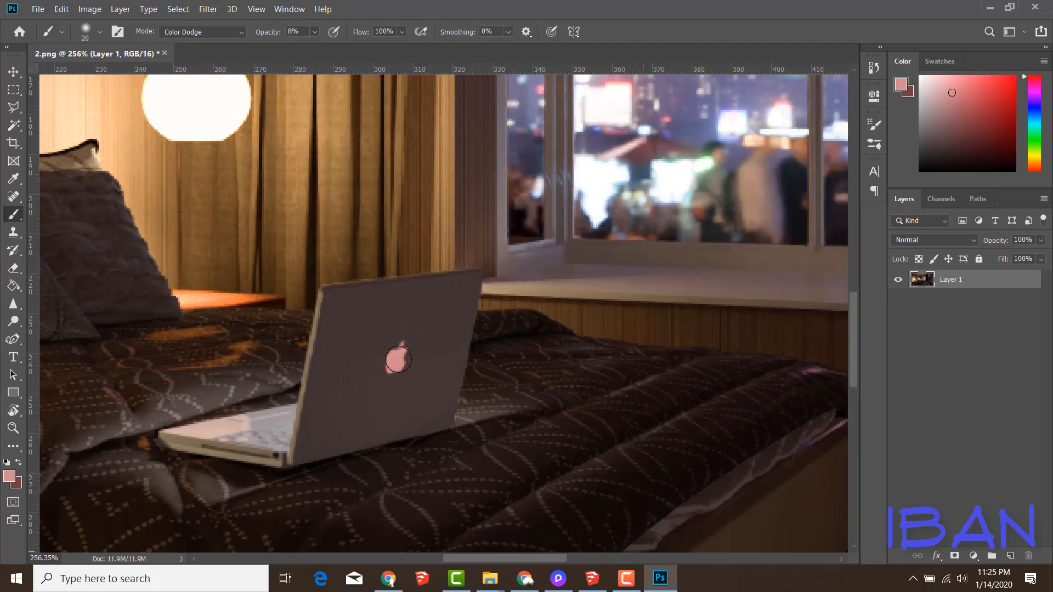
- Enlarge the brush to 125 px and paint a soft pink glow over the laptop's logo
key("bracketright")
key("bracketright")
key("bracketright")
key("bracketright")
key("bracketright")
key("bracketright")
key("bracketright")
key("bracketright")
key("bracketright")
key("bracketright")
key("bracketright")
key("bracketright")
key("bracketright")
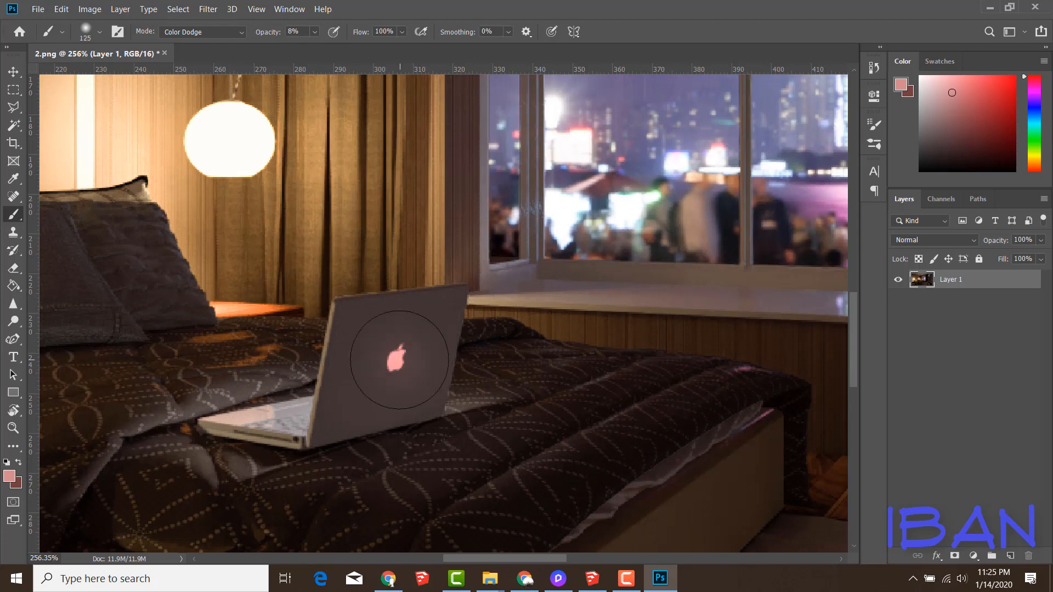
left_click(399, 360)
scroll(399, 359, "down", 7, "alt")
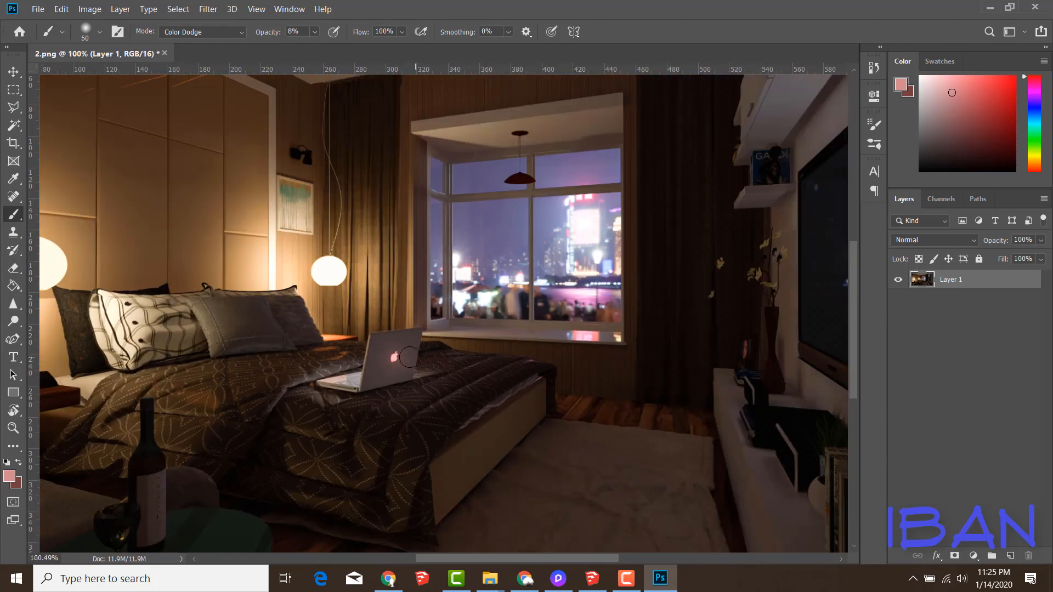
- Add a wider pink glow around the laptop's logo with the brush enlarged to 175 px
scroll(385, 360, "up", 6, "alt")
key("bracketright")
key("bracketright")
key("bracketright")
key("bracketright")
key("bracketright")
left_click(386, 359)
scroll(386, 359, "down", 6, "alt")
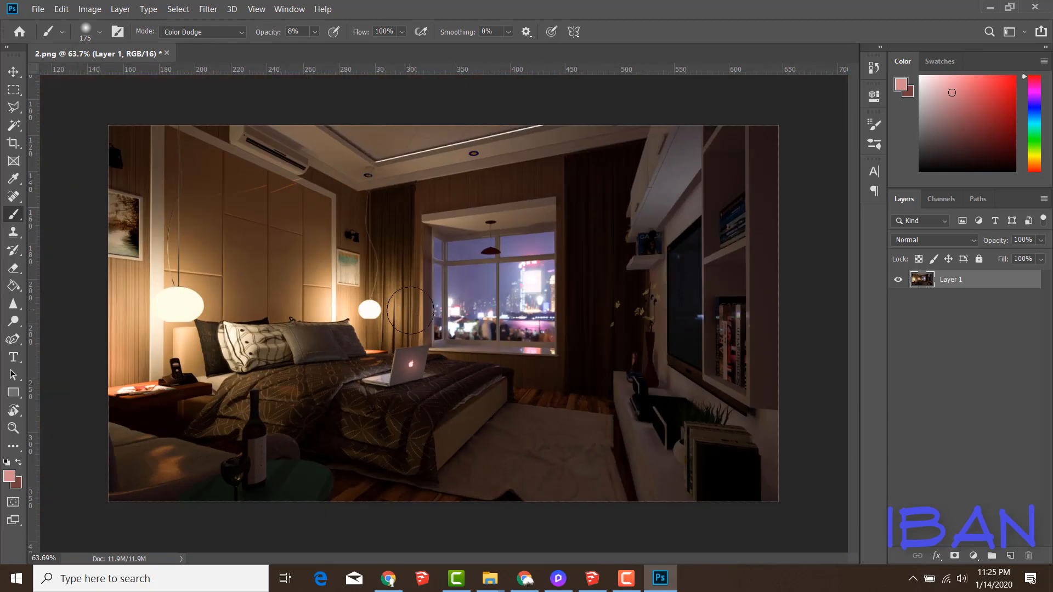
scroll(413, 319, "up", 2, "alt")
scroll(414, 319, "down", 2, "alt")
scroll(414, 318, "down", 1, "alt")
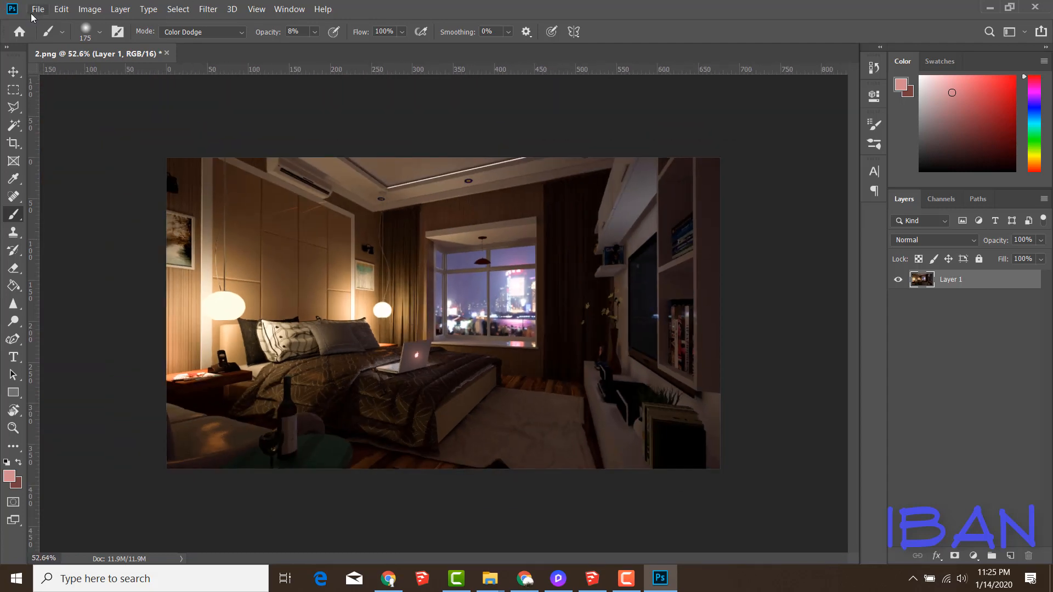
- Start saving the retouched bedroom image
key("ctrl+s")
key("ctrl+s")
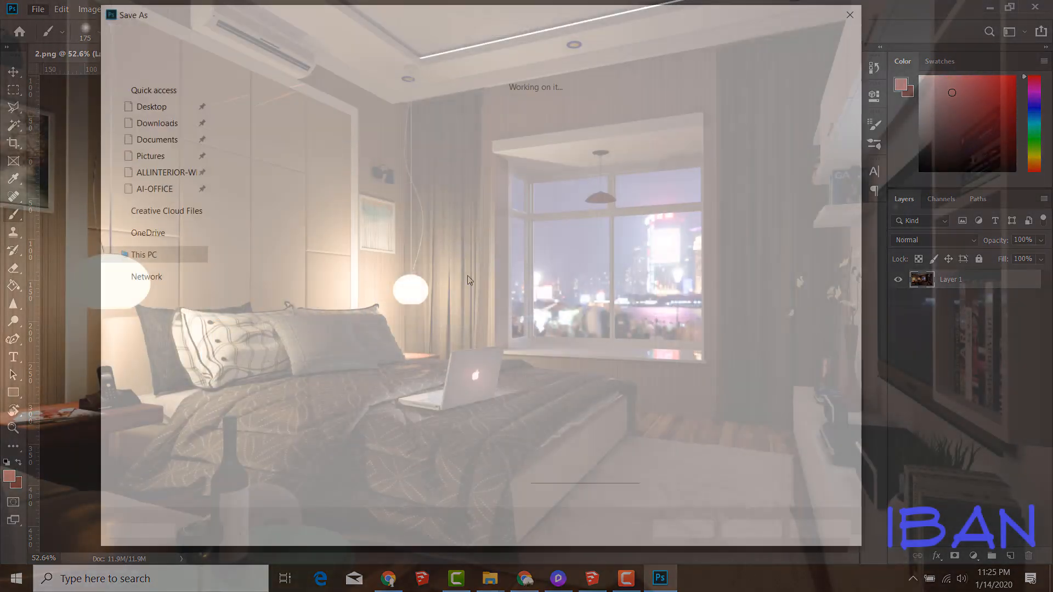